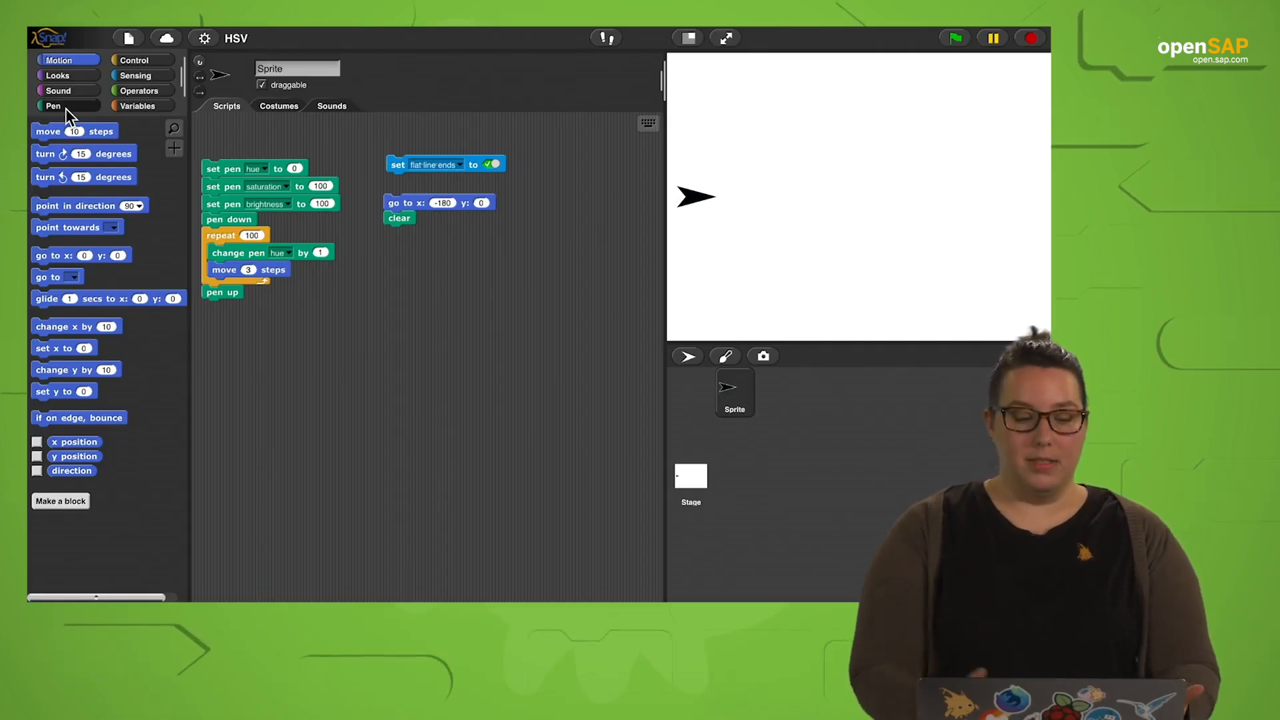
# Show the Pen category so the pen drawing blocks are available.
pyautogui.click(65, 109)
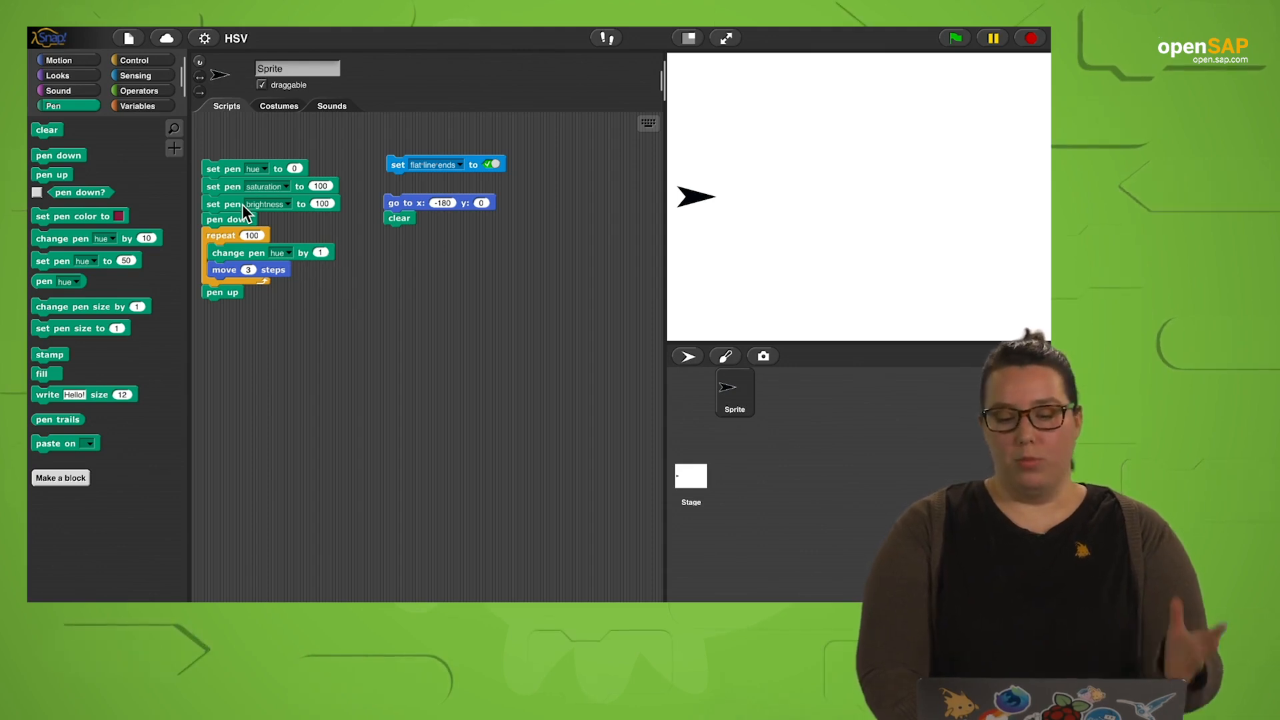
# Draw the rainbow bar, clear and reset the sprite, then redraw it with pen size 30.
pyautogui.click(217, 169)
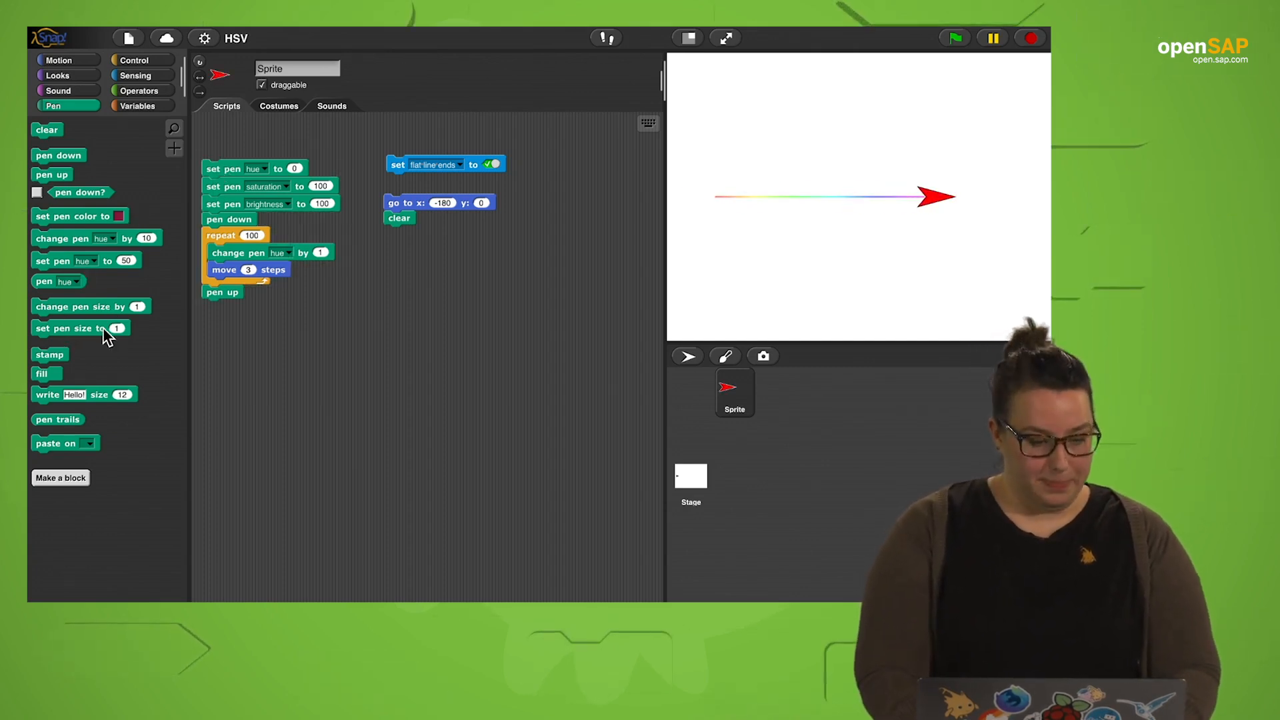
pyautogui.write('4')
pyautogui.write('0')
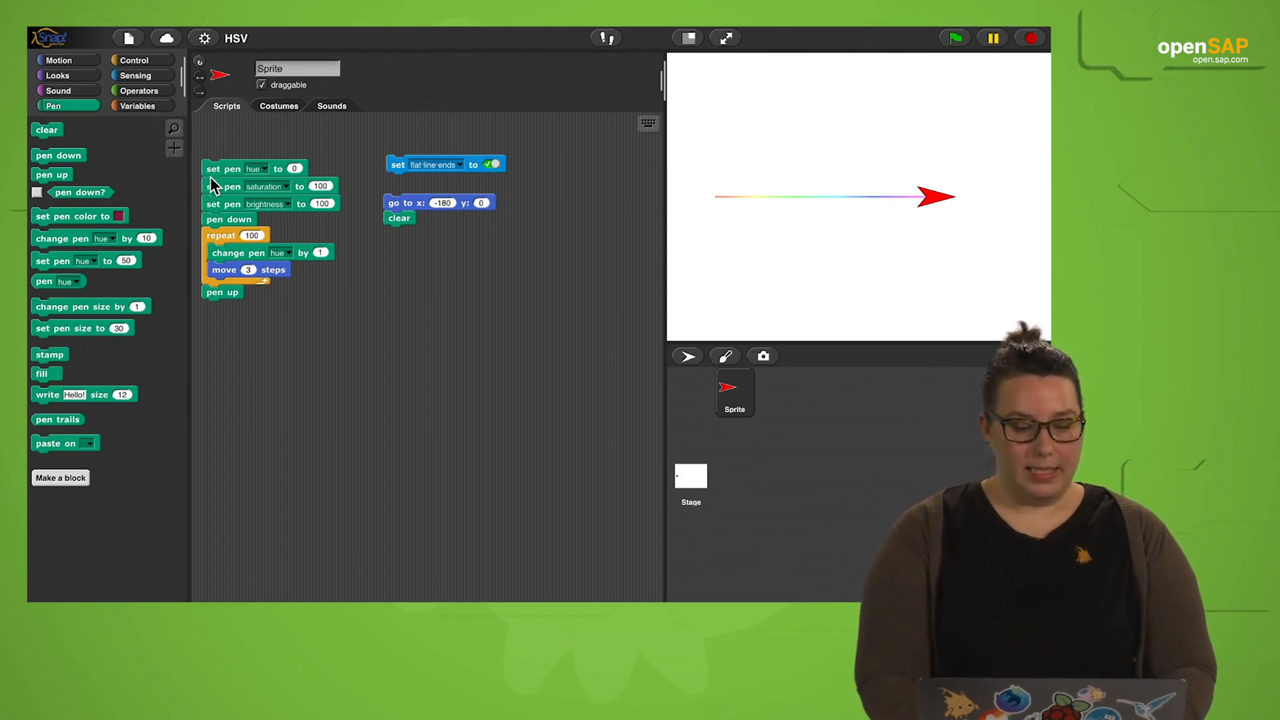
pyautogui.click(400, 210)
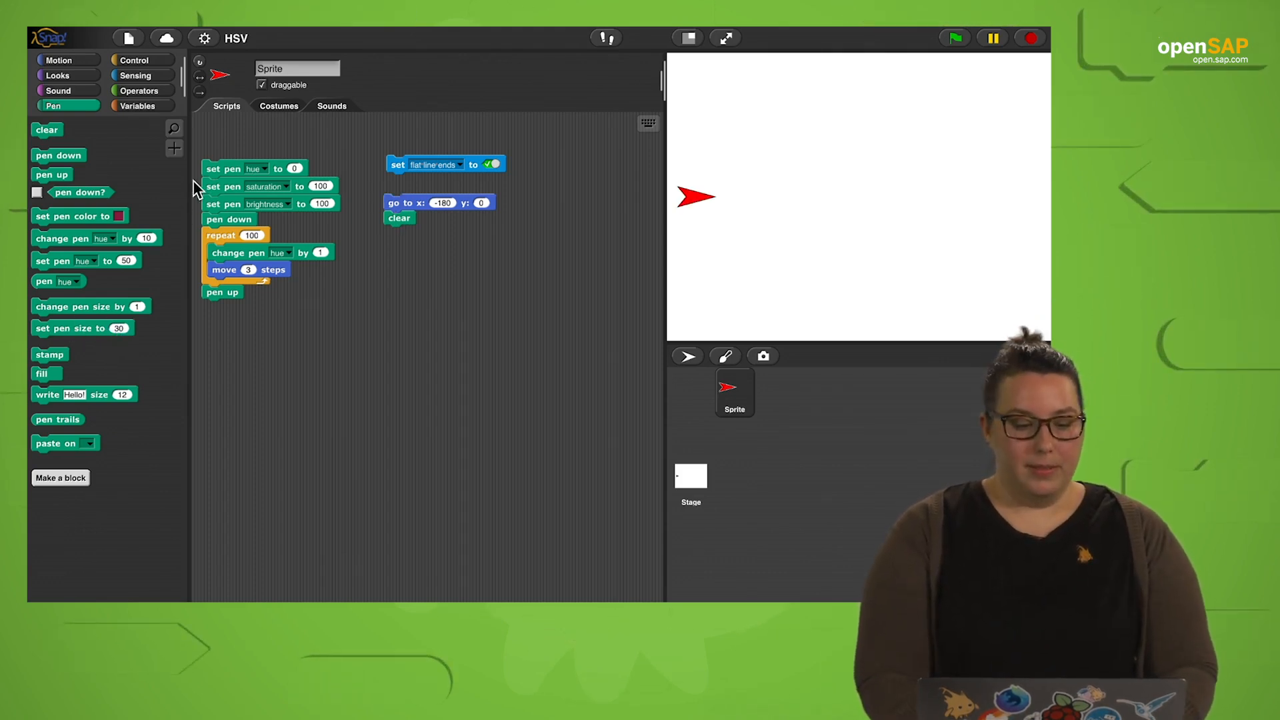
pyautogui.click(216, 176)
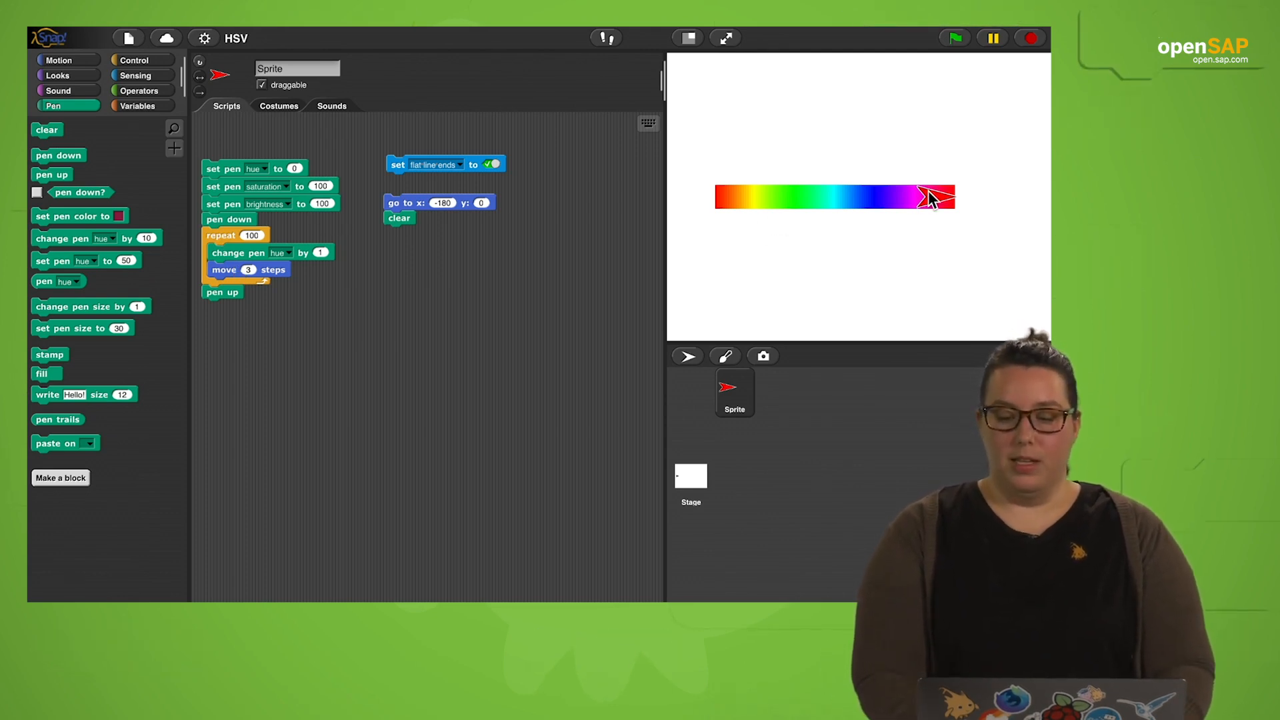
# Move the sprite below the rainbow and duplicate the rainbow script beneath the original.
pyautogui.moveTo(930, 199); pyautogui.dragTo(700, 258)
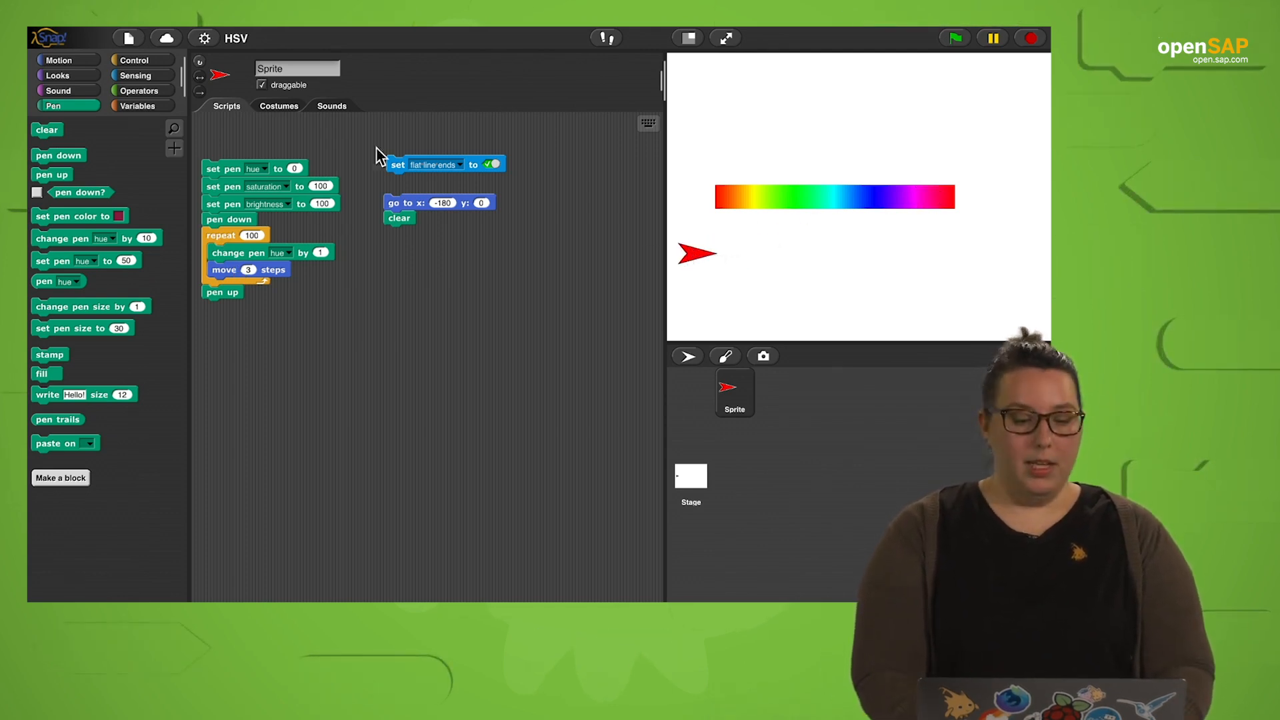
pyautogui.rightClick(241, 166)
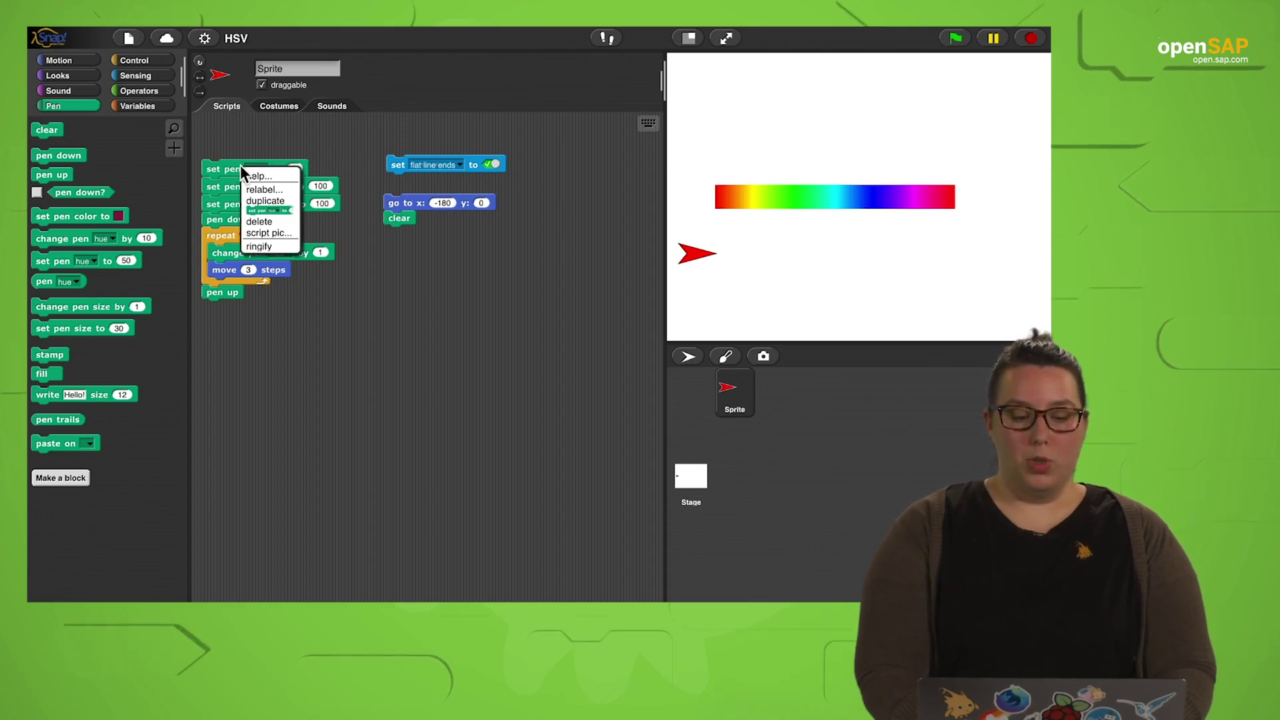
pyautogui.click(263, 201)
pyautogui.click(266, 337)
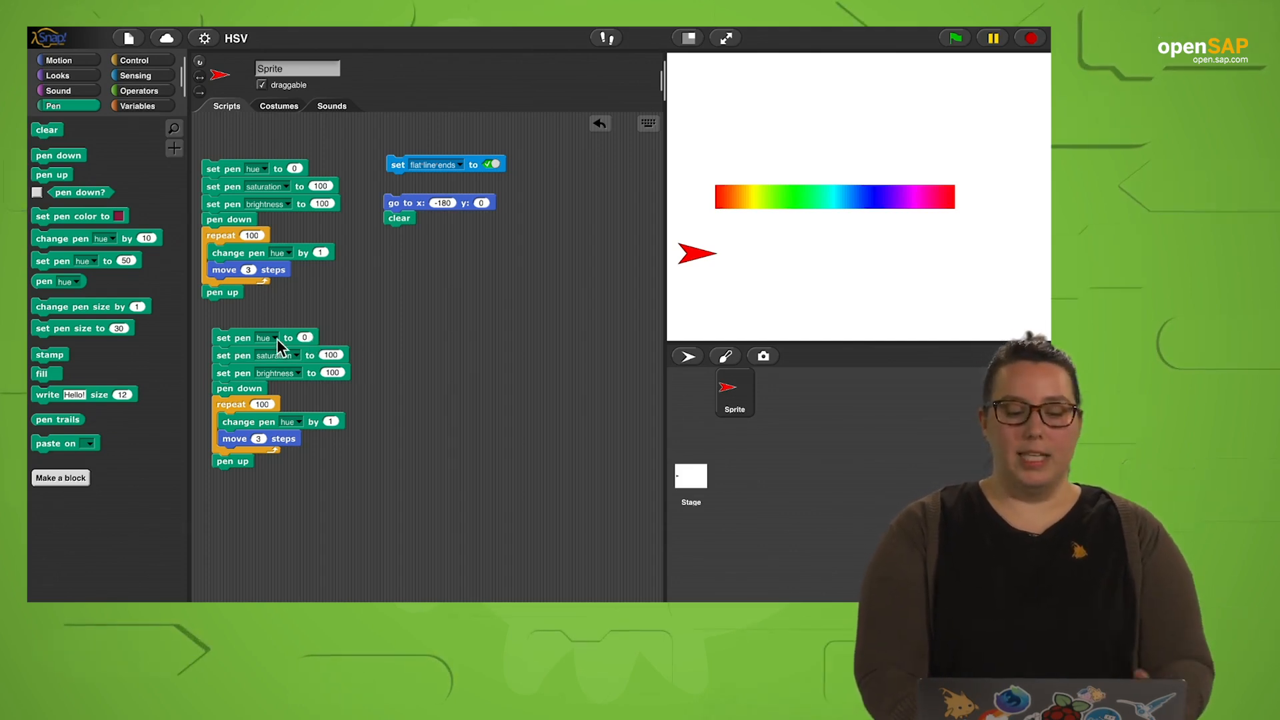
# Make the copy start at saturation 0 and raise saturation each step, then run it to draw the white-to-red bar.
pyautogui.click(331, 356)
pyautogui.write('0')
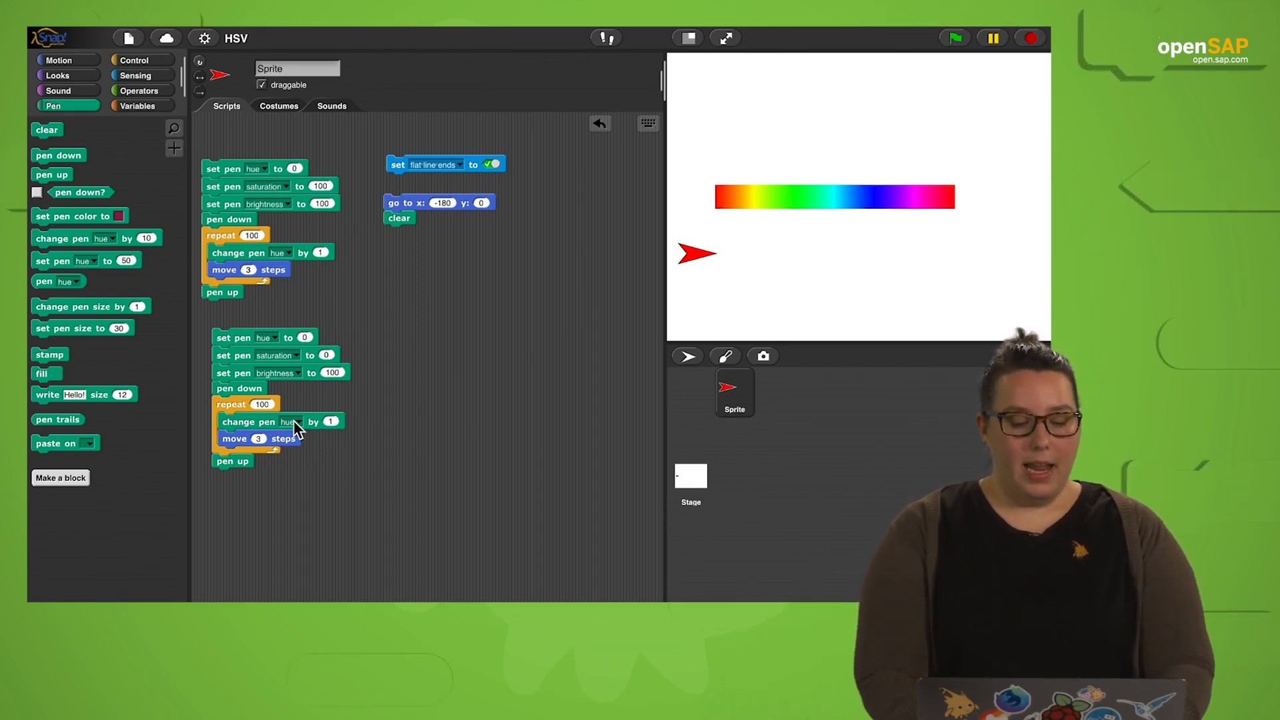
pyautogui.click(293, 421)
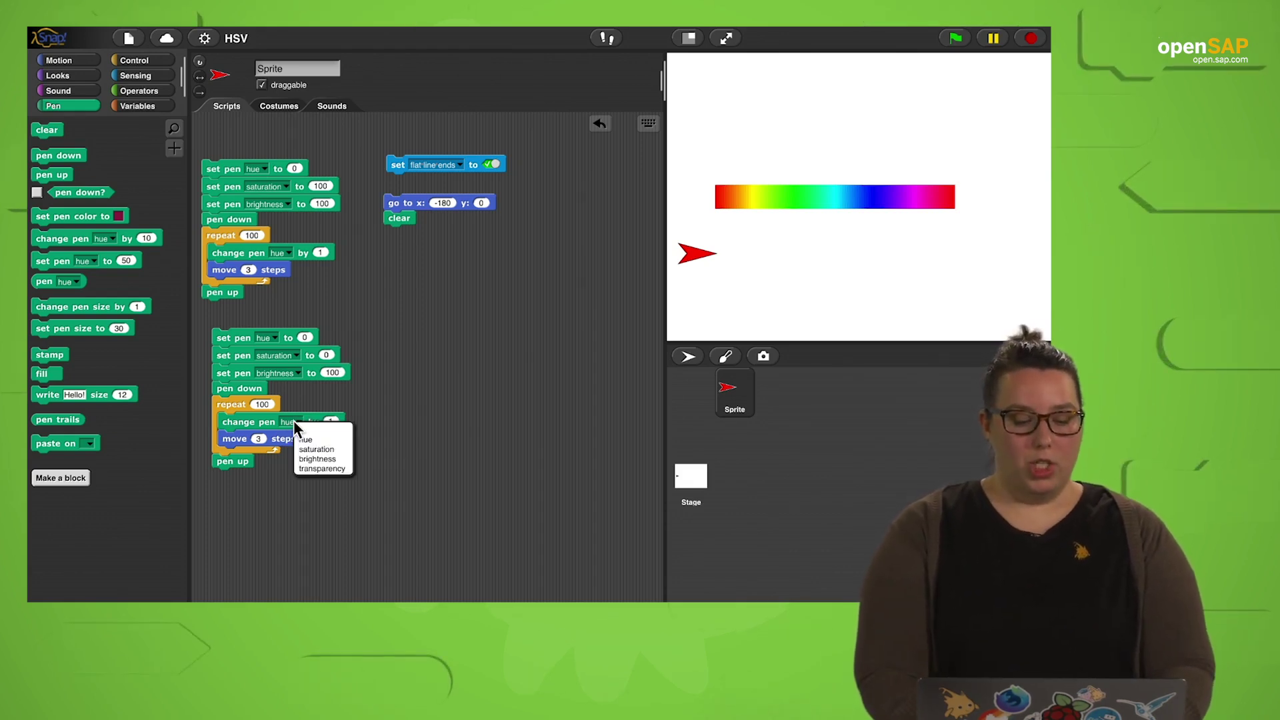
pyautogui.click(325, 449)
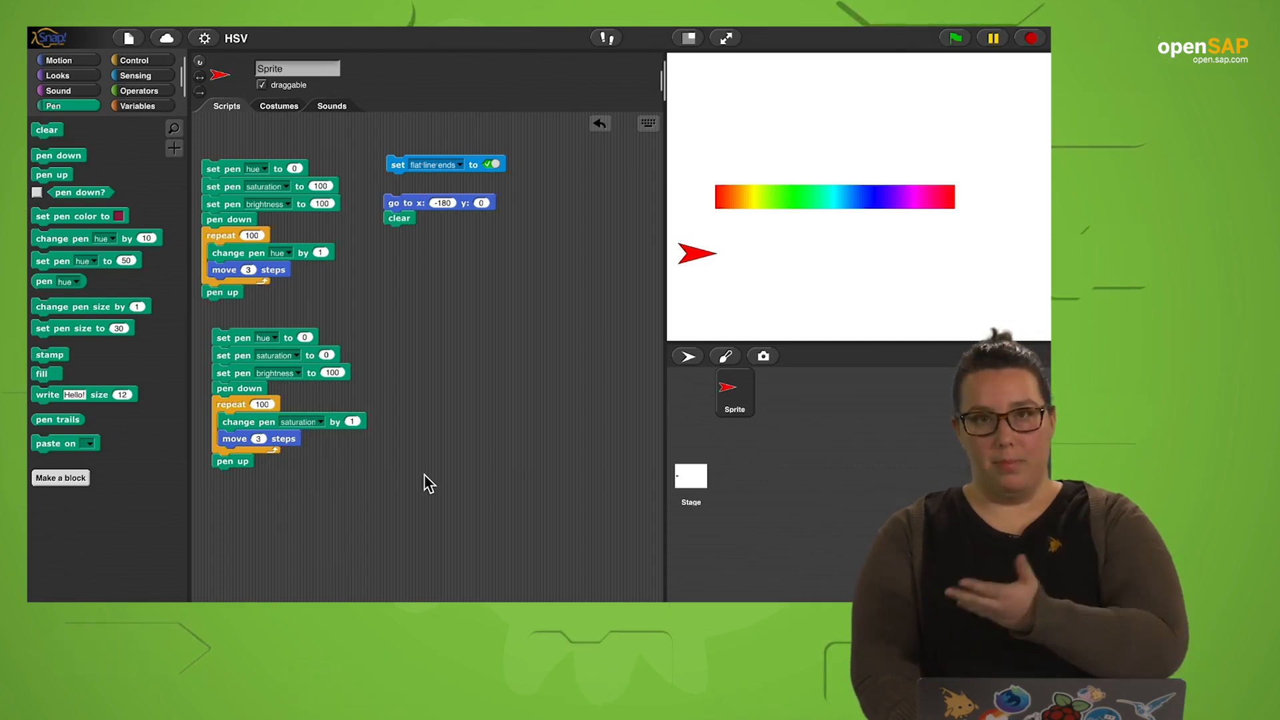
pyautogui.click(227, 342)
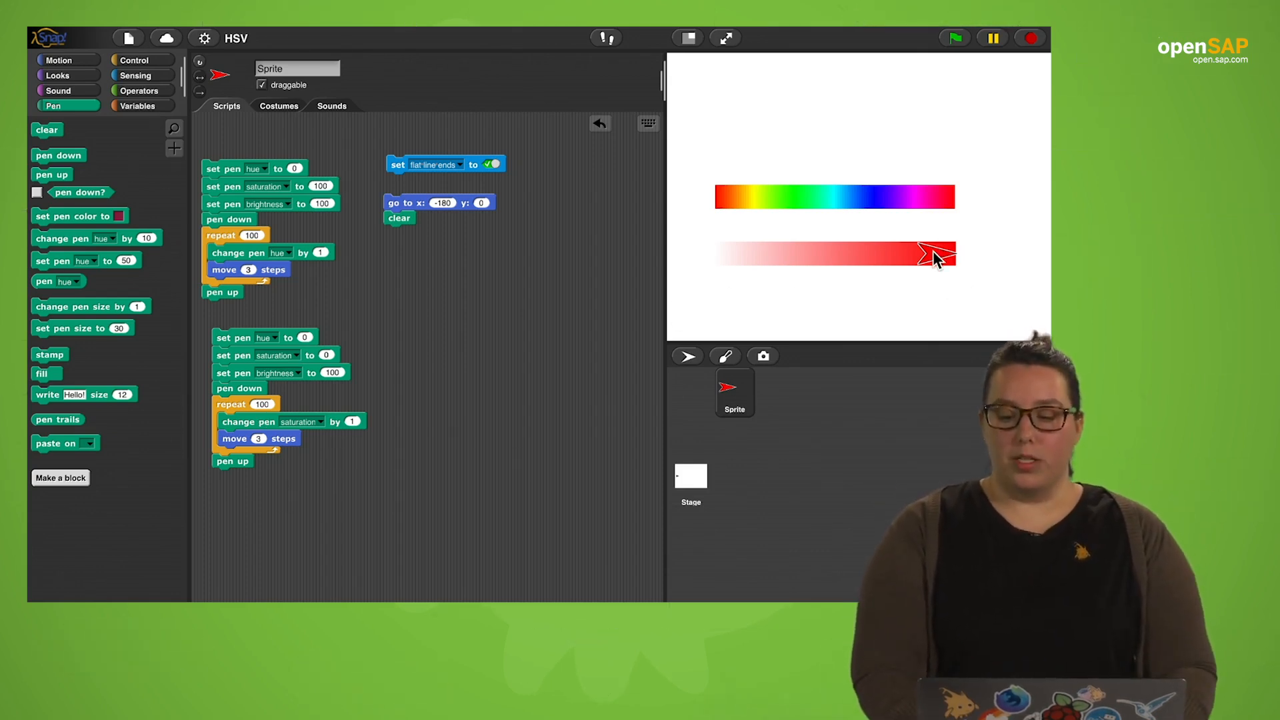
# Move the sprite to the upper left and duplicate the saturation script to the right.
pyautogui.moveTo(935, 255); pyautogui.dragTo(698, 129)
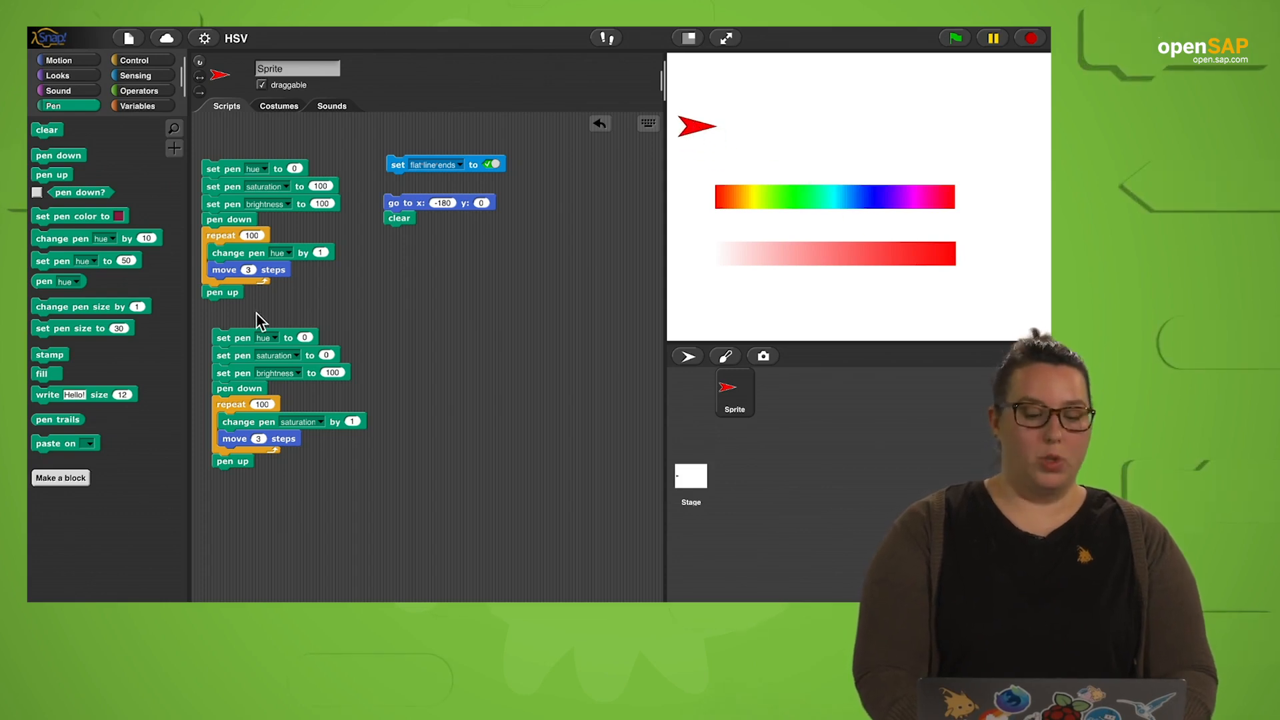
pyautogui.rightClick(234, 337)
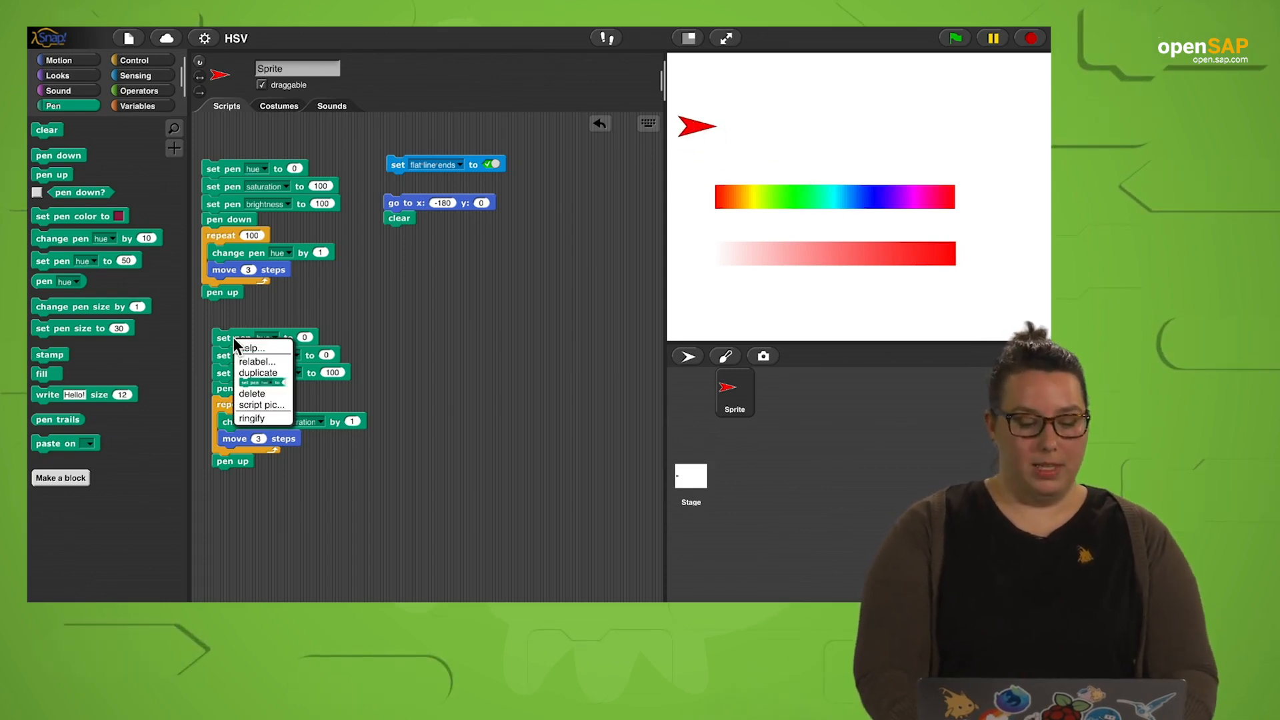
pyautogui.click(258, 372)
pyautogui.click(484, 331)
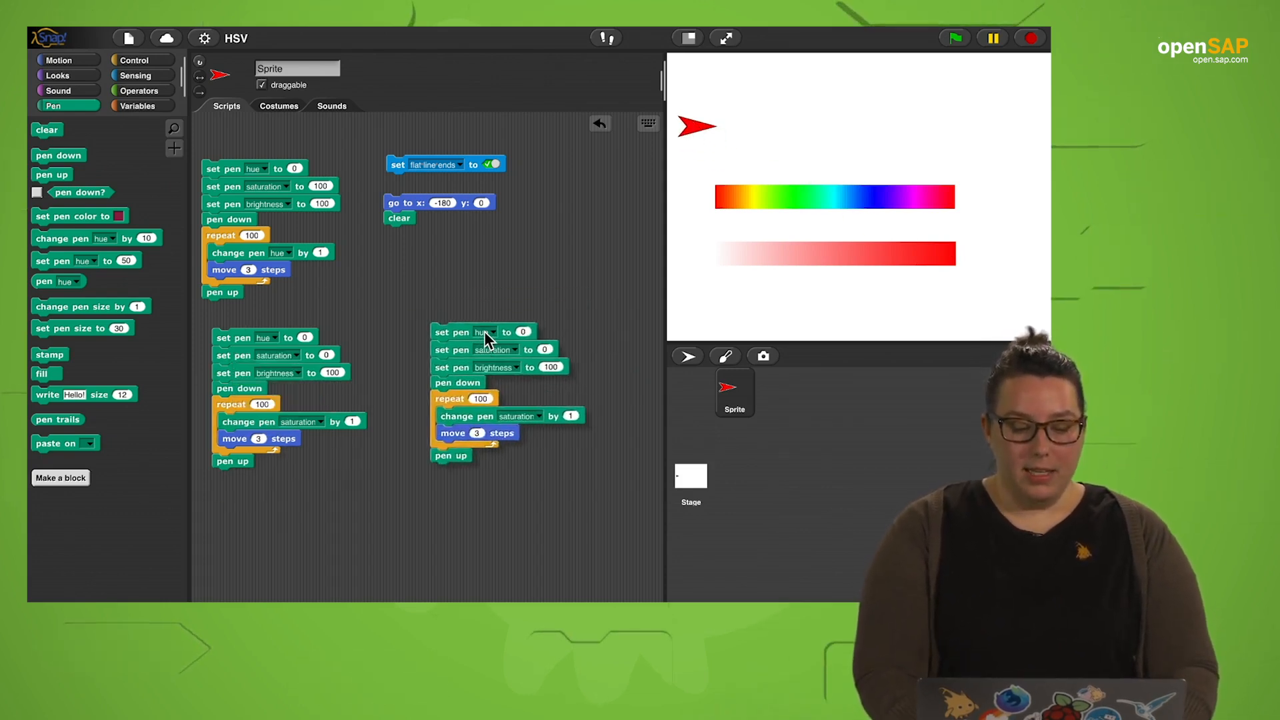
# Make the copy start at saturation 100, brightness 0, raise brightness each step, and run it.
pyautogui.click(545, 349)
pyautogui.write('100')
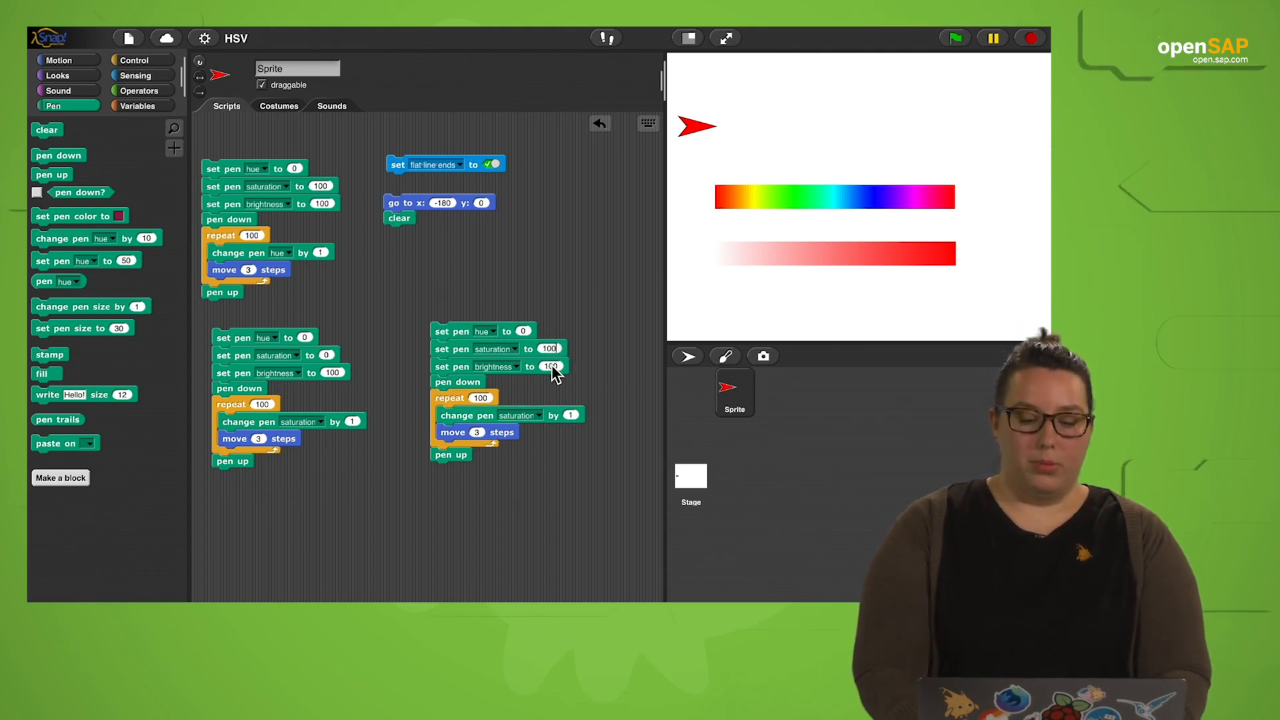
pyautogui.write('0')
pyautogui.press('Return')
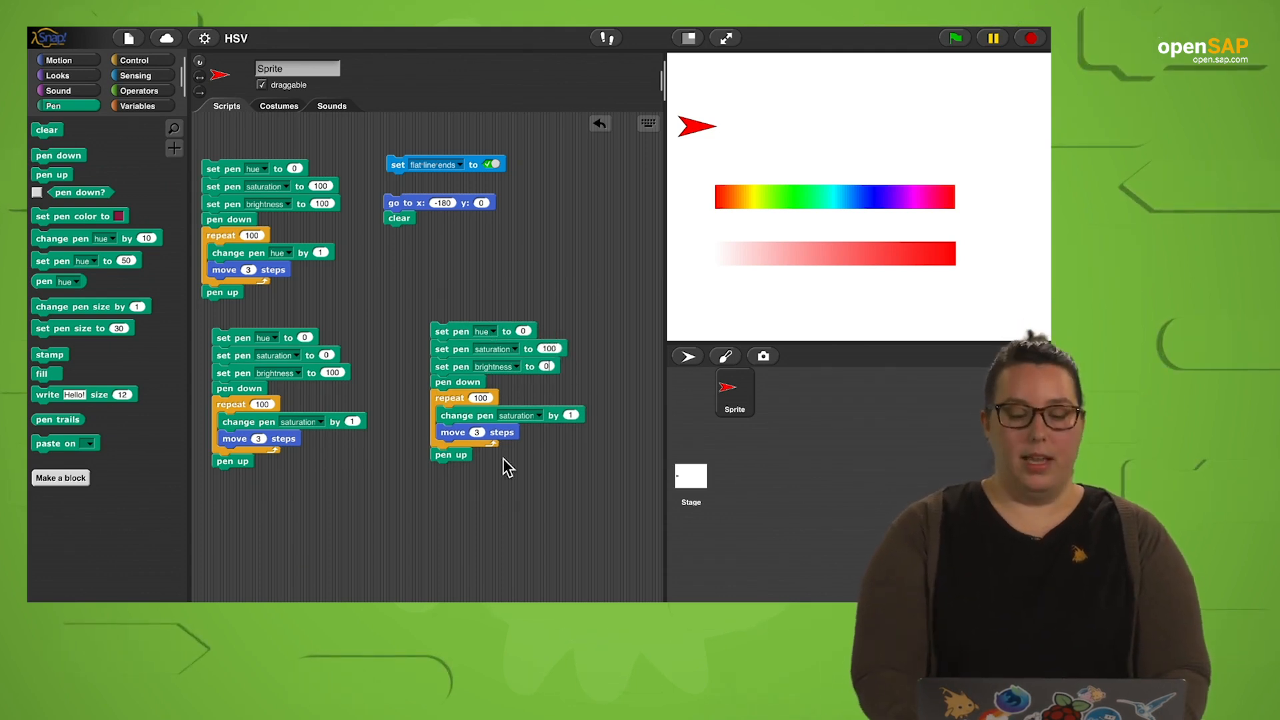
pyautogui.click(539, 416)
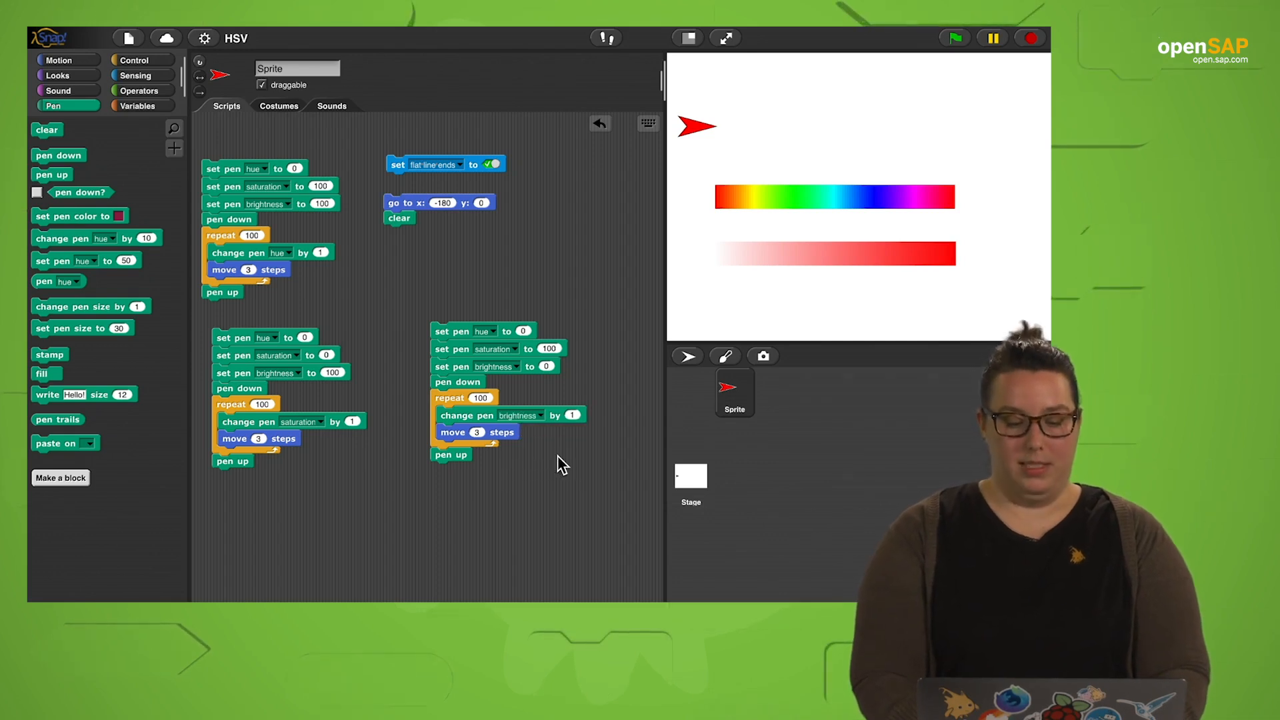
pyautogui.click(440, 333)
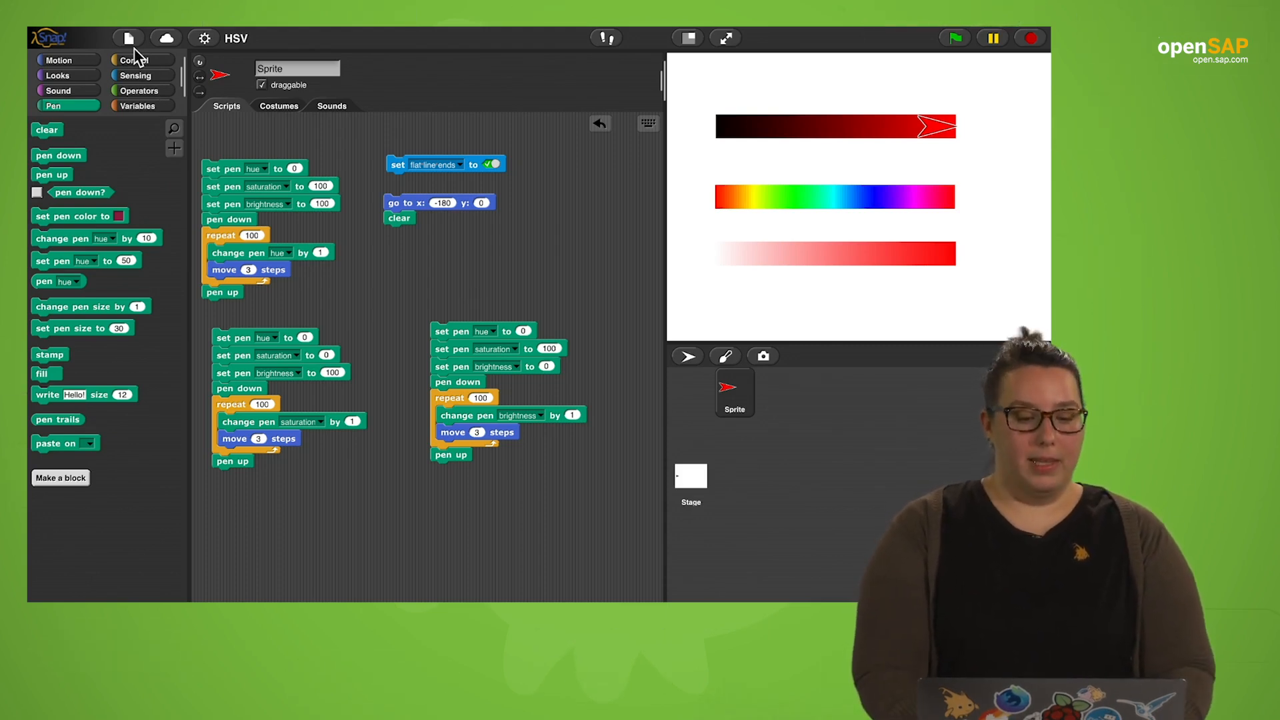
# Clear the stage and start a new stack setting pen hue to 70.
pyautogui.click(400, 214)
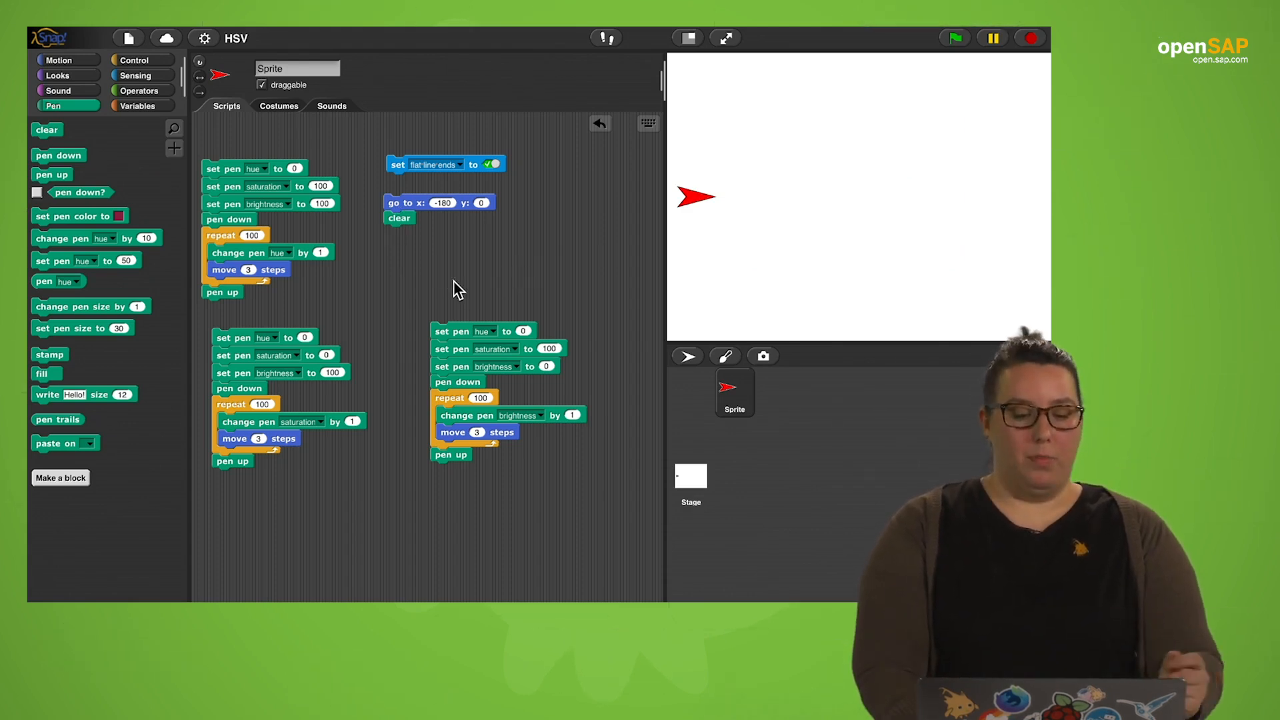
pyautogui.click(121, 215)
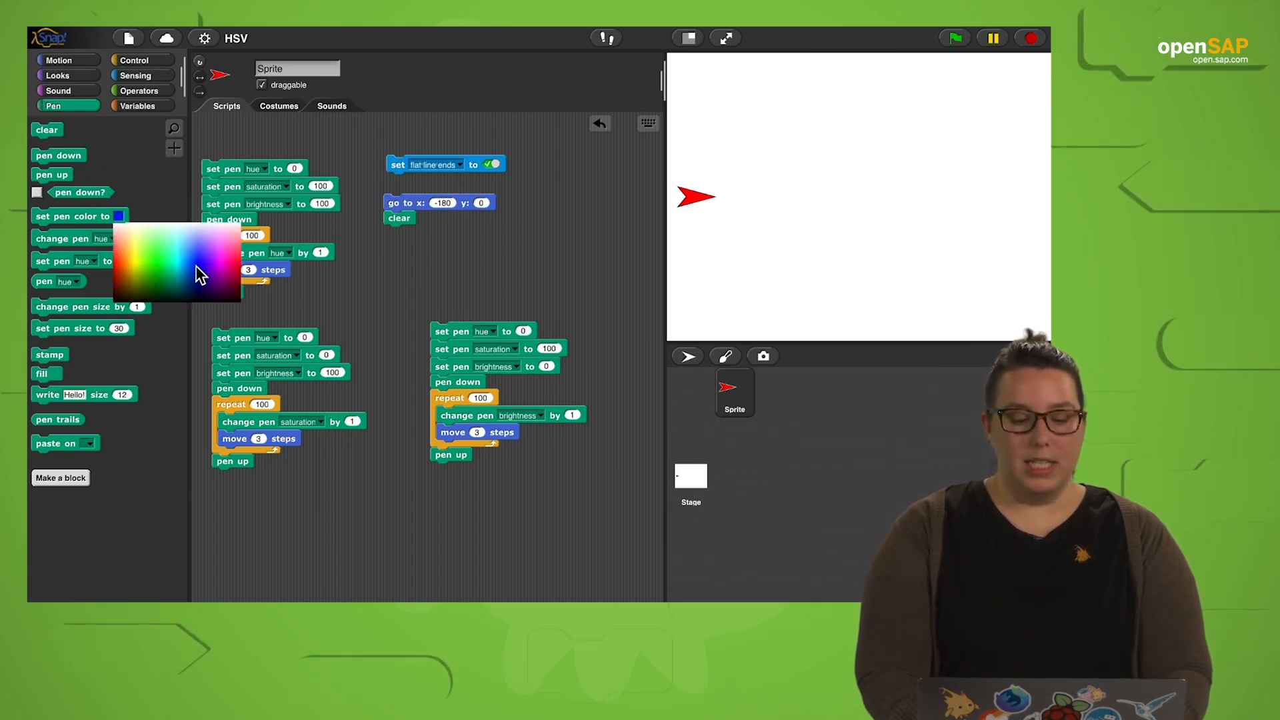
pyautogui.moveTo(50, 260); pyautogui.dragTo(519, 256)
pyautogui.click(556, 253)
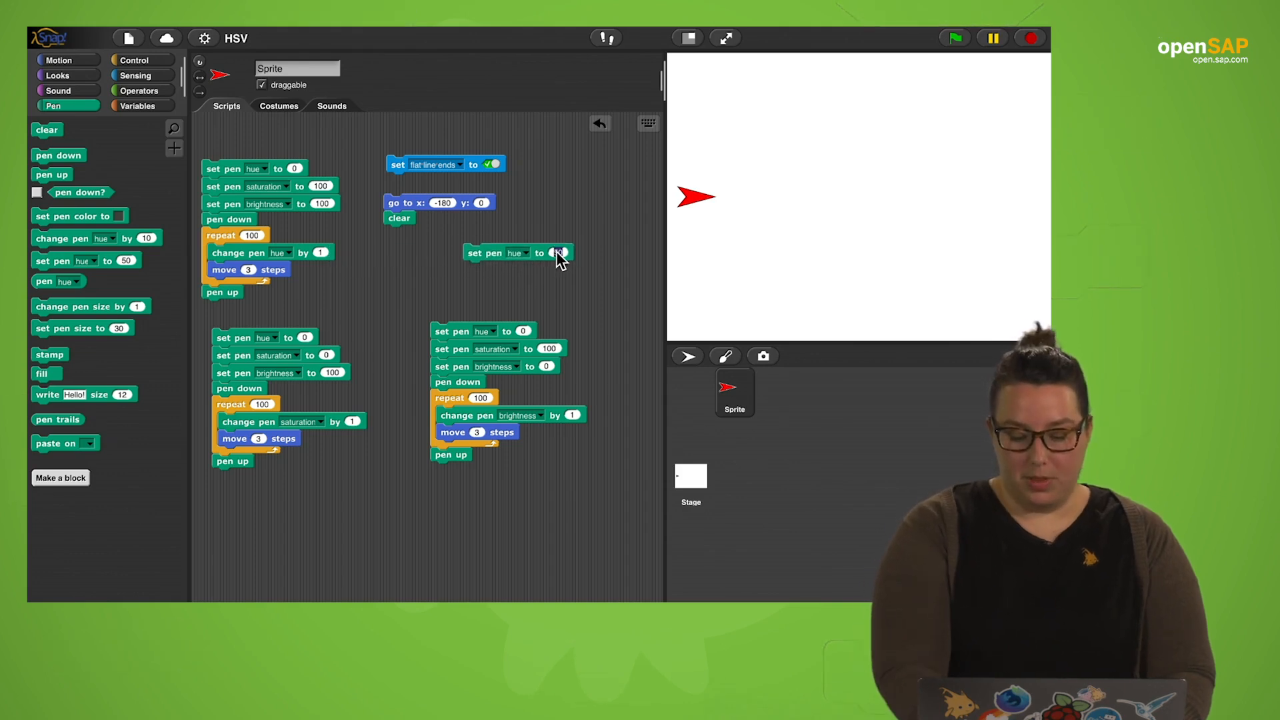
pyautogui.write('70')
pyautogui.press('Return')
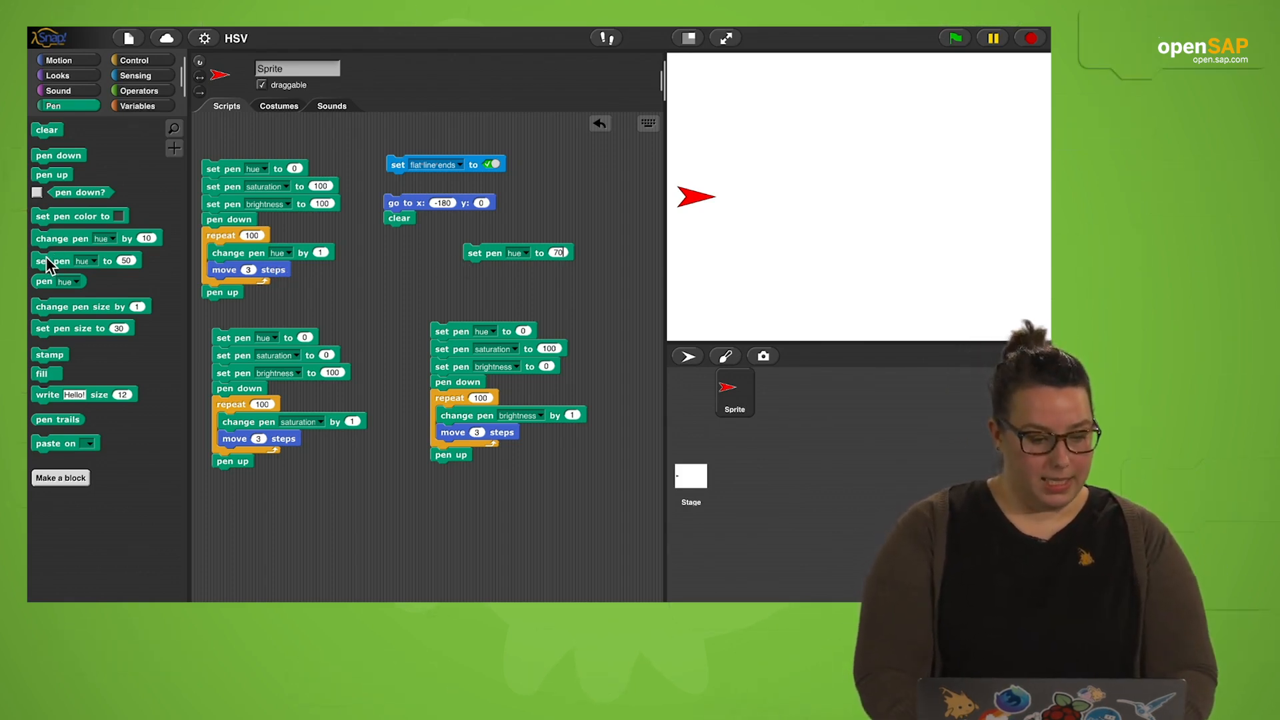
# Attach a second block setting pen brightness to 30.
pyautogui.moveTo(52, 260); pyautogui.dragTo(484, 270)
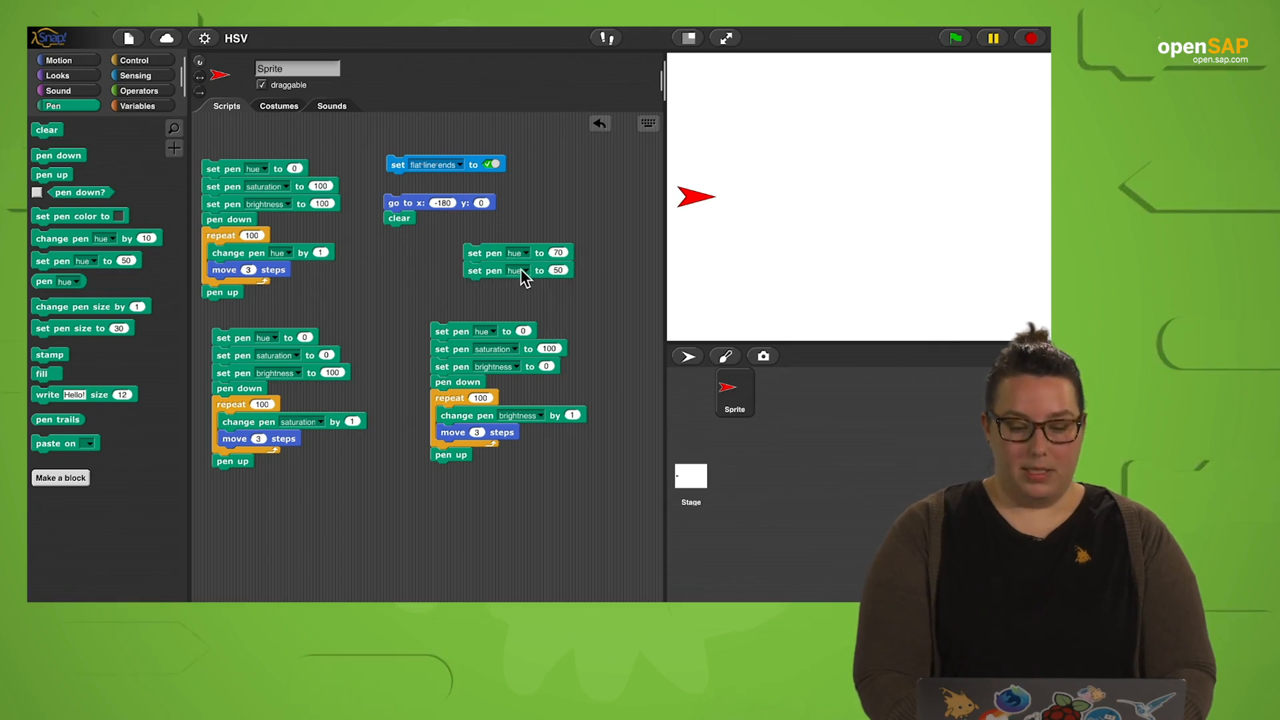
pyautogui.click(520, 270)
pyautogui.click(566, 309)
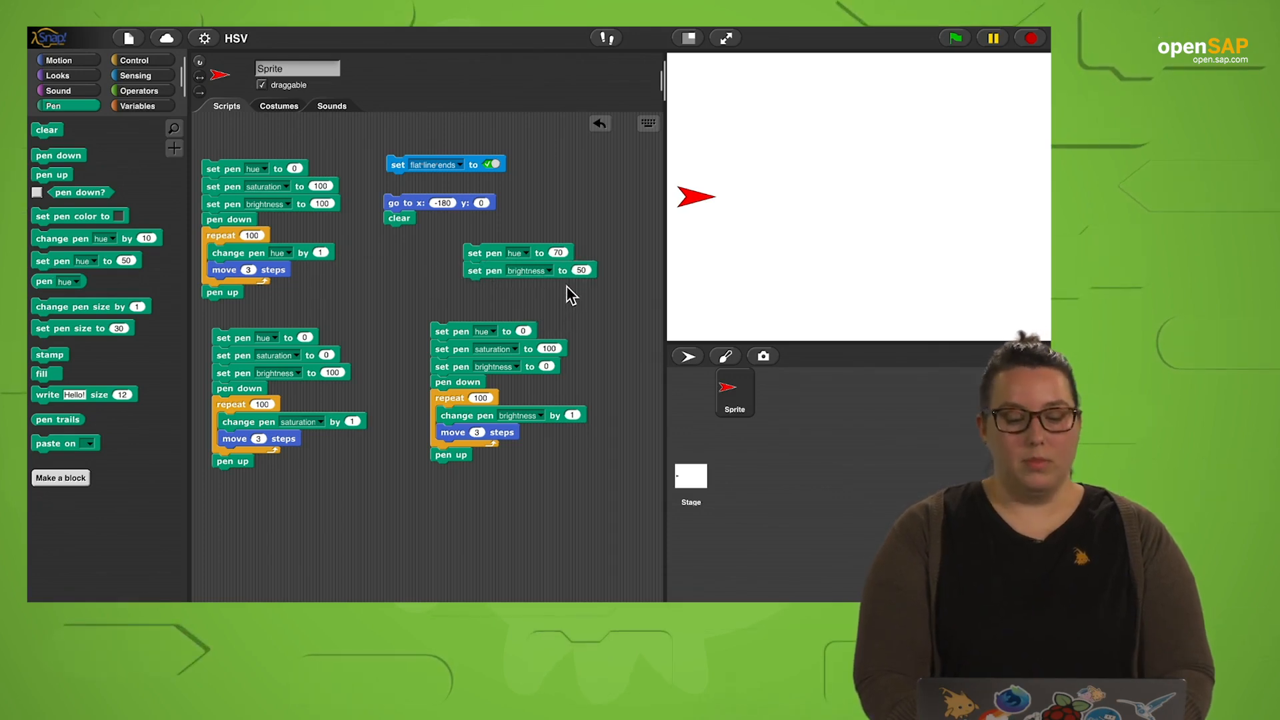
pyautogui.write('30')
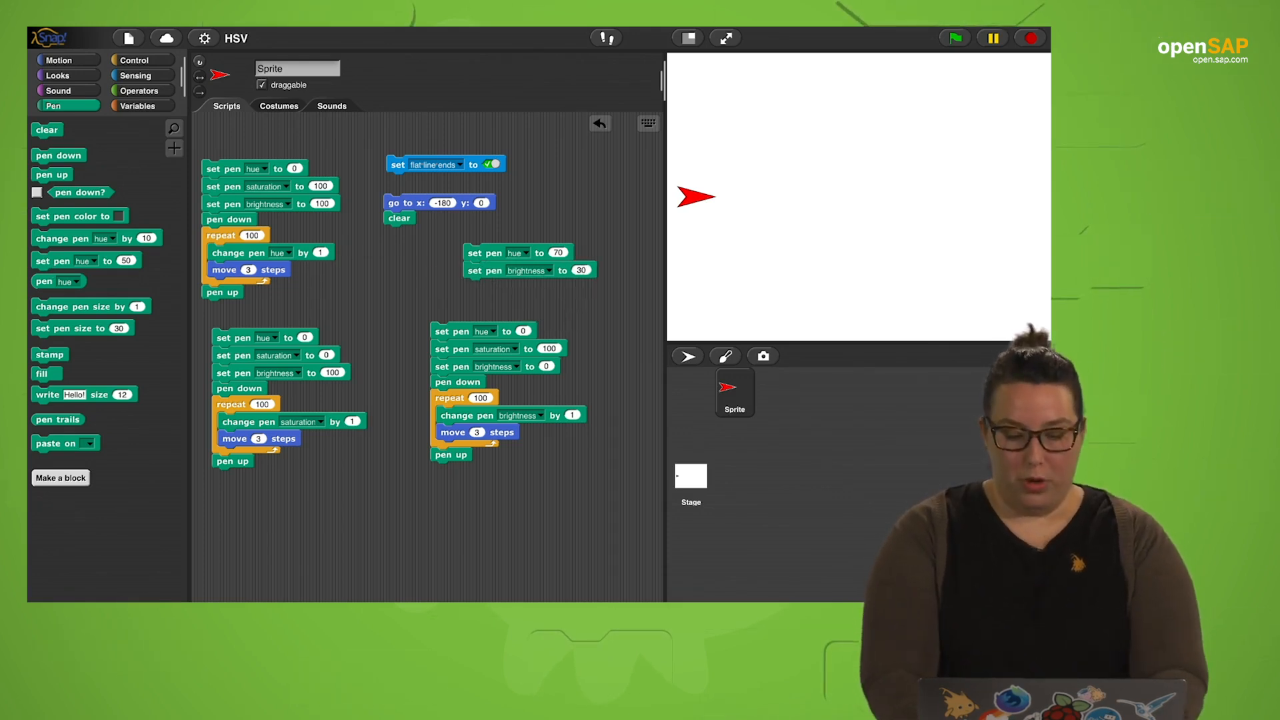
pyautogui.click(457, 277)
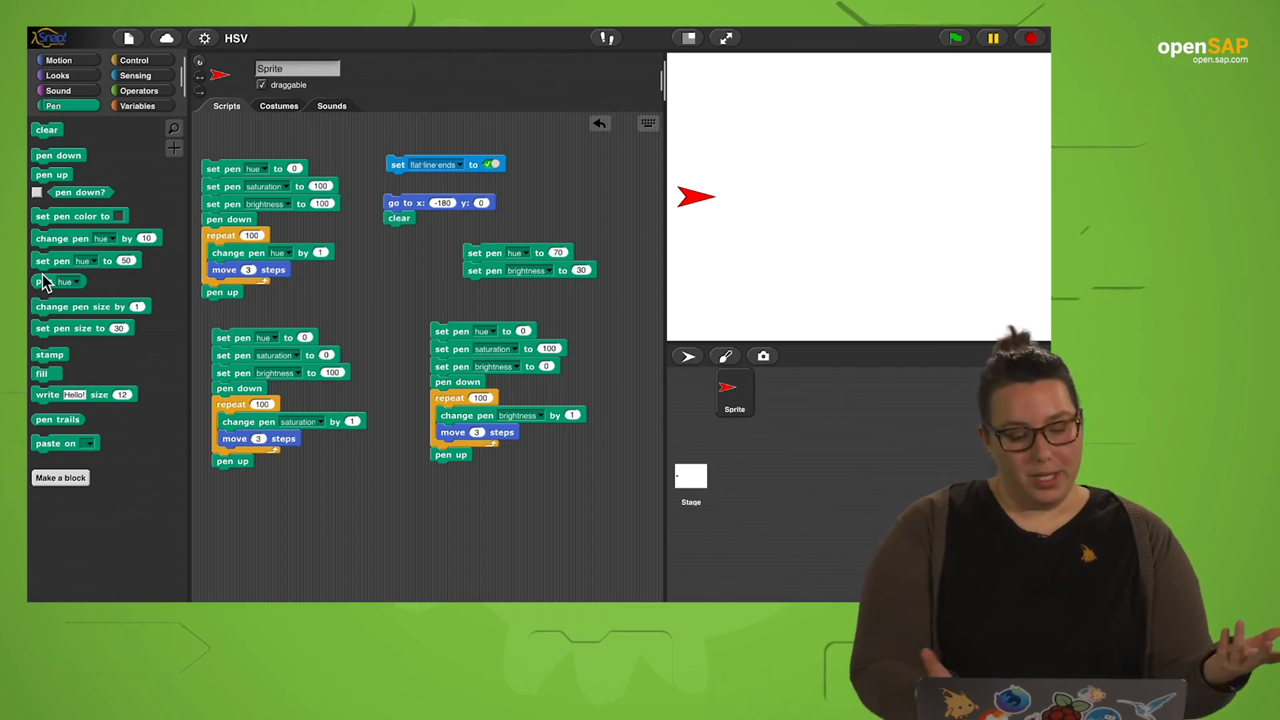
# Attach a third block setting pen saturation to 100 and move the sprite to mid-stage.
pyautogui.moveTo(45, 262); pyautogui.dragTo(484, 296)
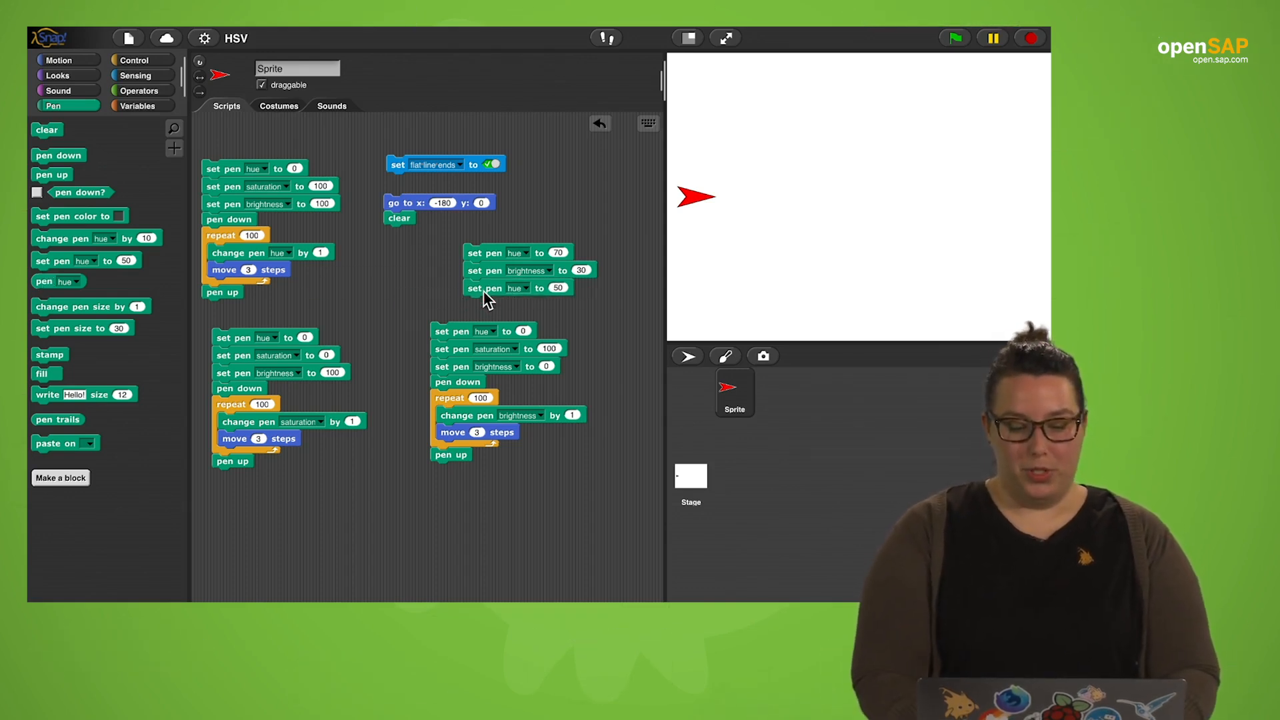
pyautogui.click(517, 289)
pyautogui.click(558, 315)
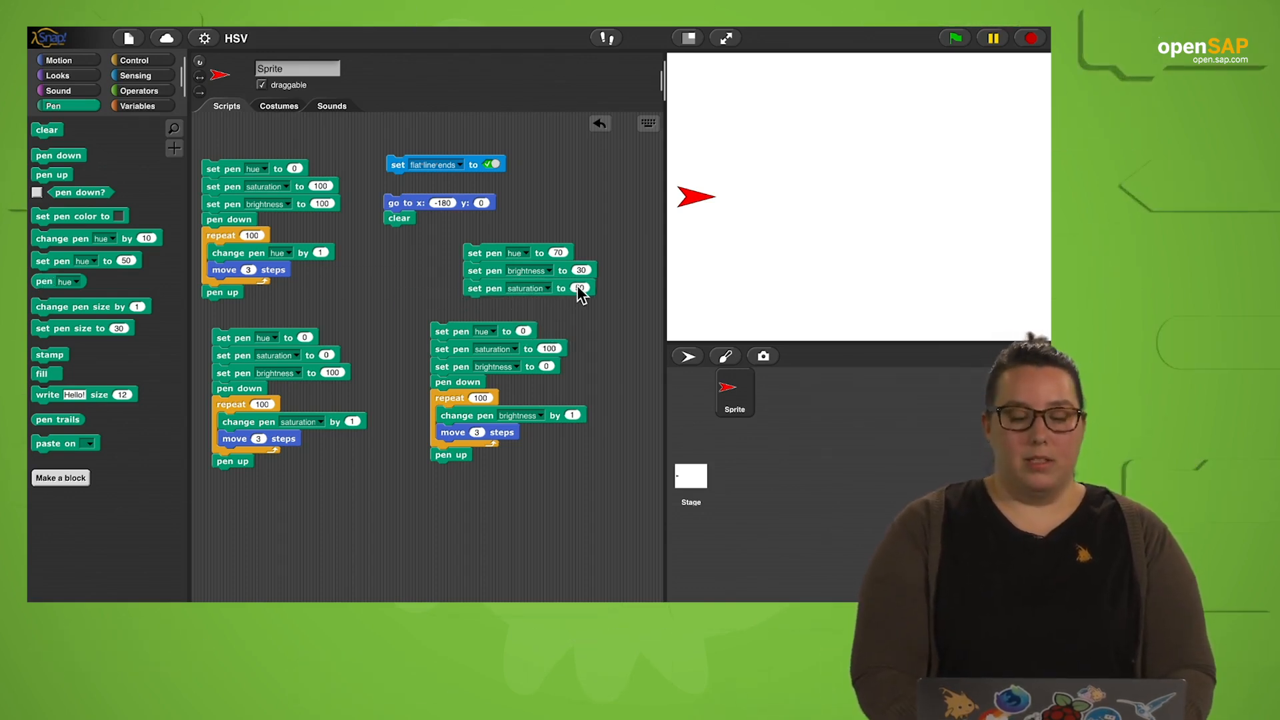
pyautogui.click(581, 289)
pyautogui.write('100')
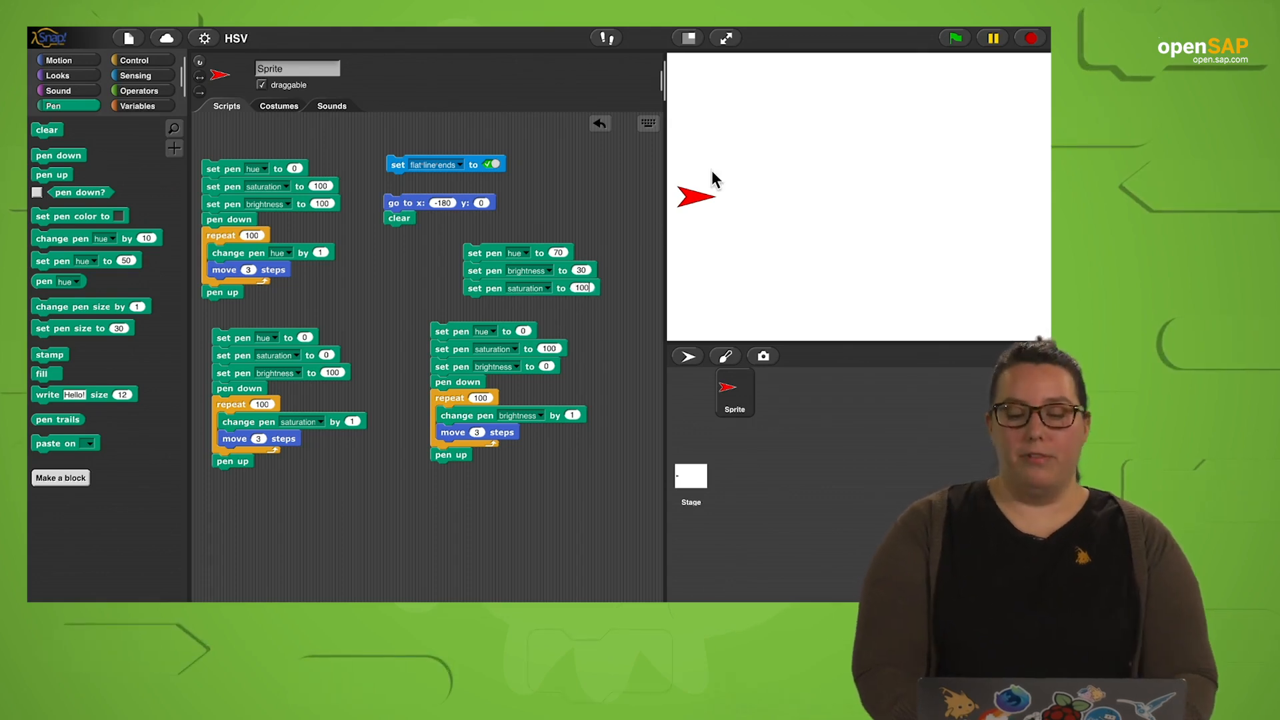
pyautogui.moveTo(692, 204); pyautogui.dragTo(849, 200)
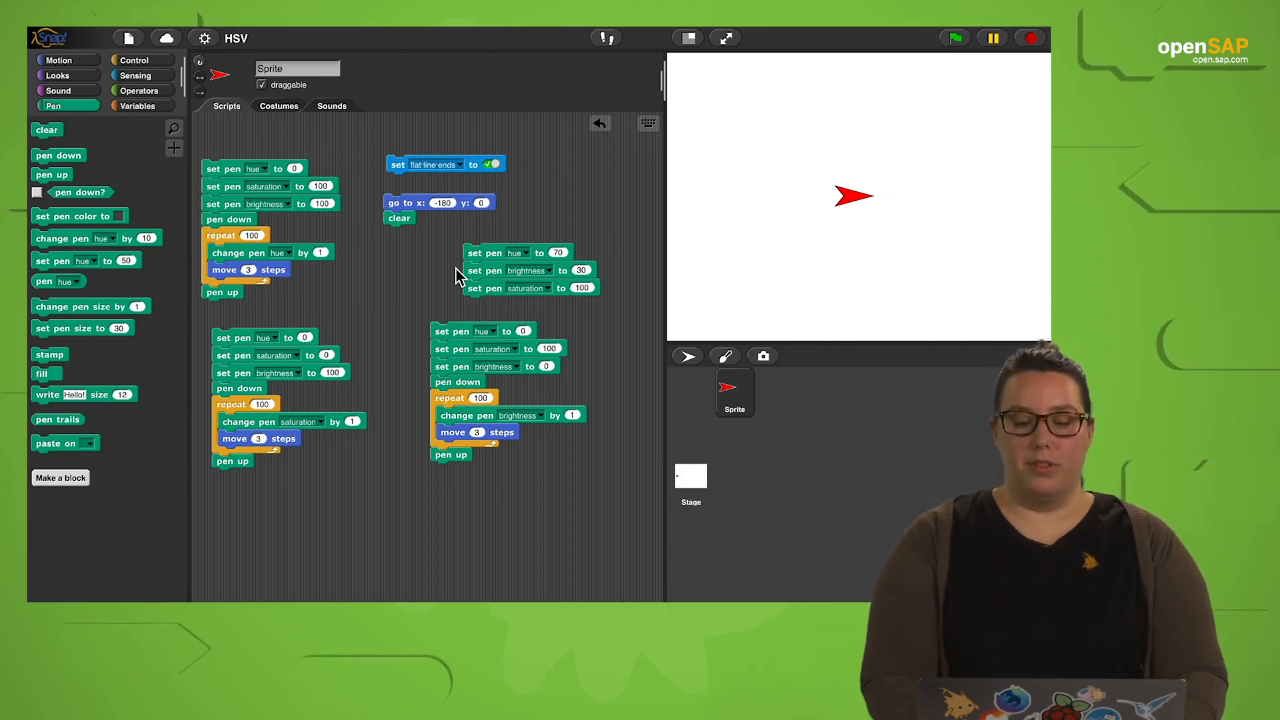
# Run the hue stack to recolour the sprite and view the stage full screen, then return to the editor.
pyautogui.click(478, 258)
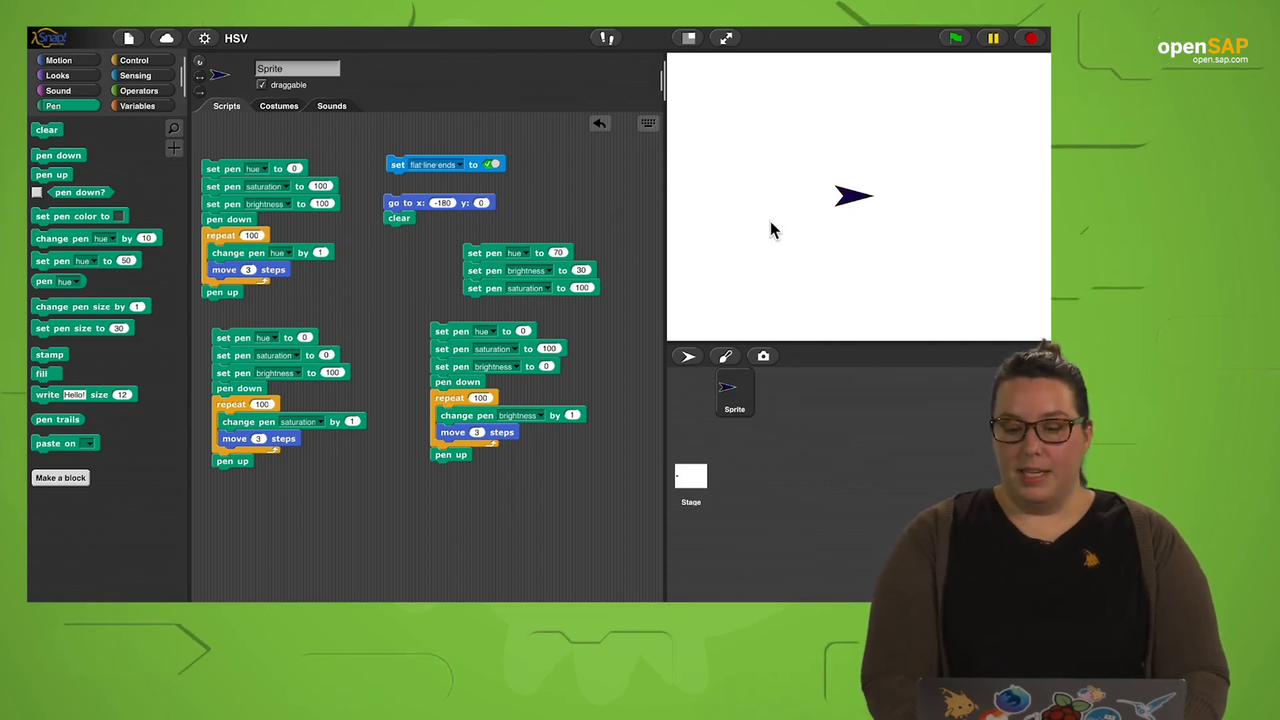
pyautogui.click(727, 38)
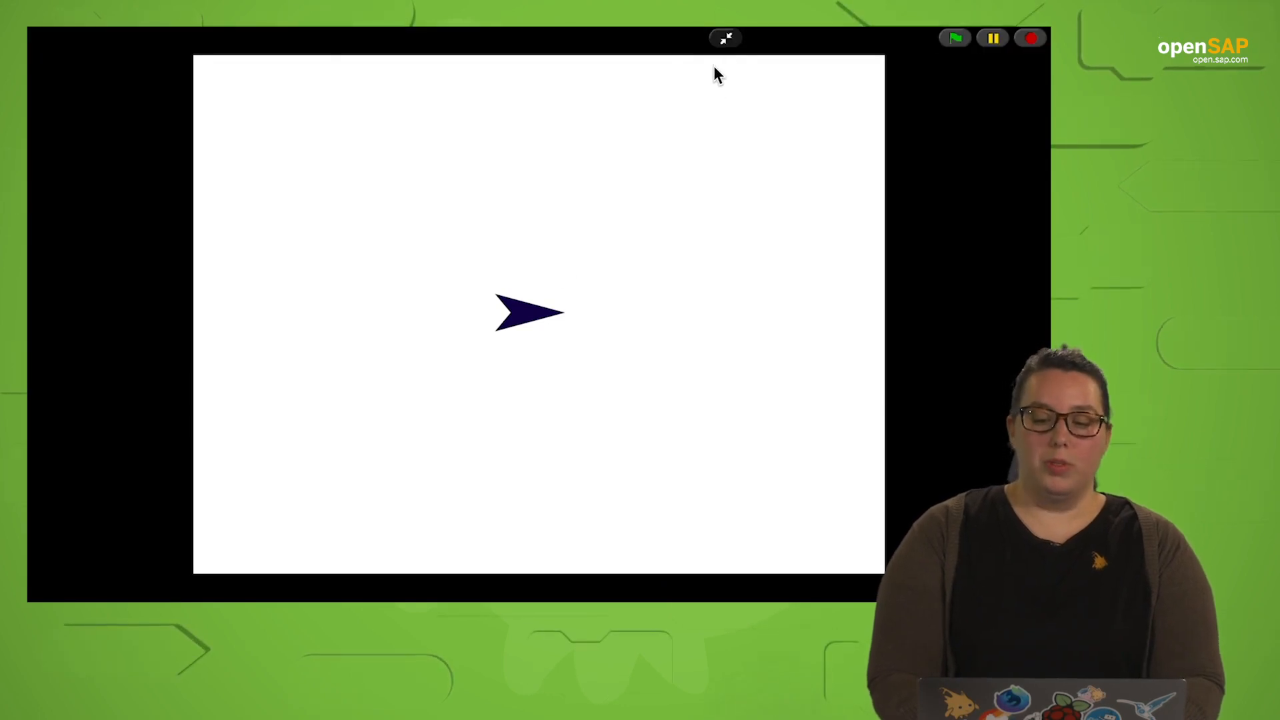
pyautogui.click(723, 41)
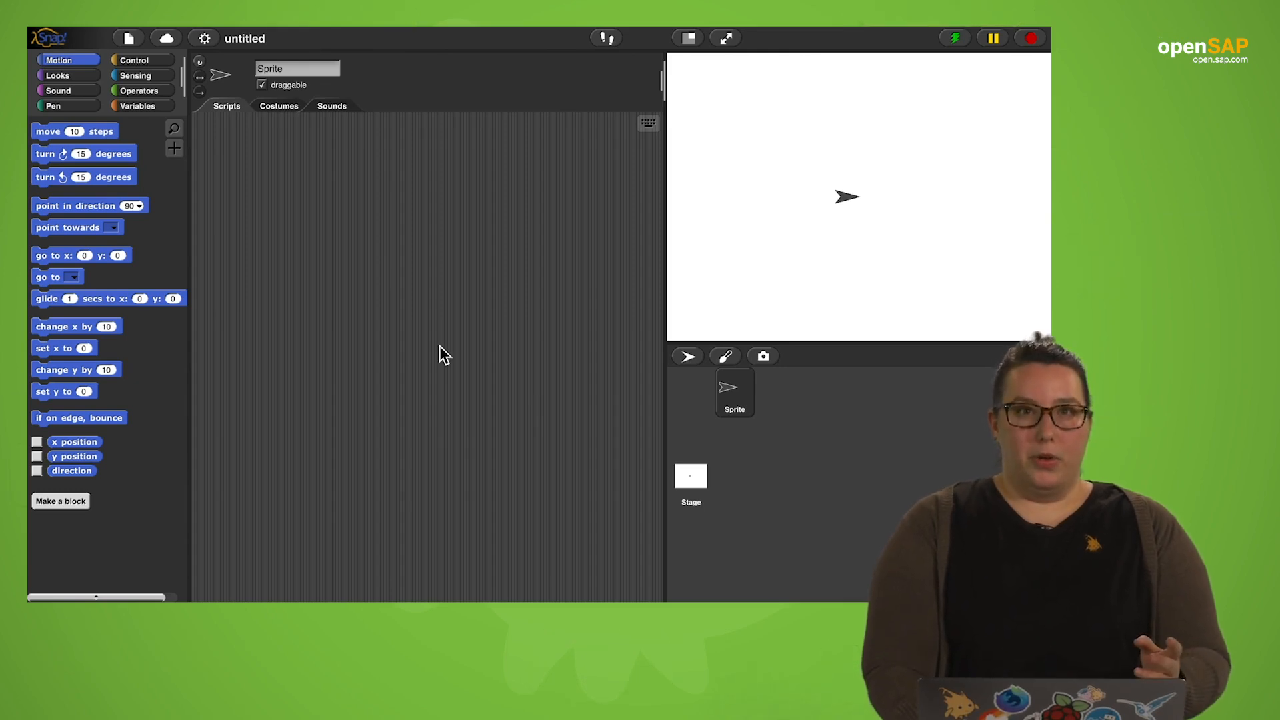
# Build a 'set pen hue to pick random 1 to 100' block.
pyautogui.click(82, 107)
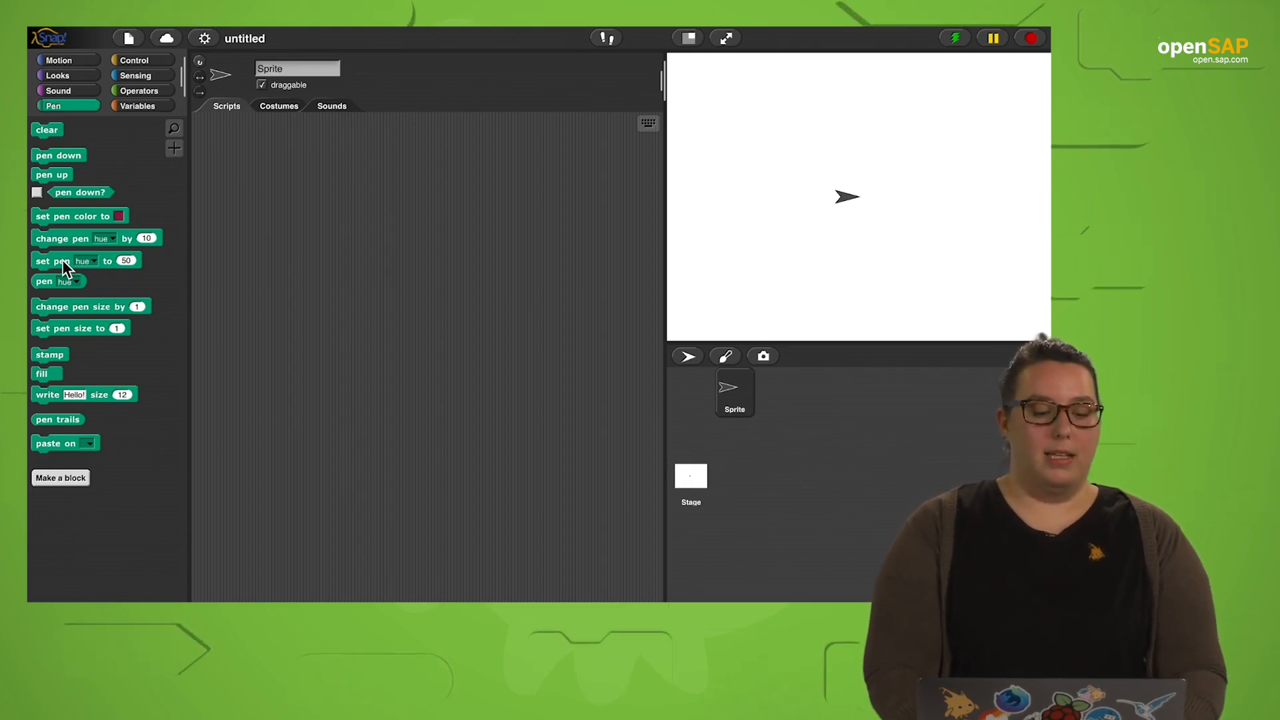
pyautogui.moveTo(62, 259); pyautogui.dragTo(266, 178)
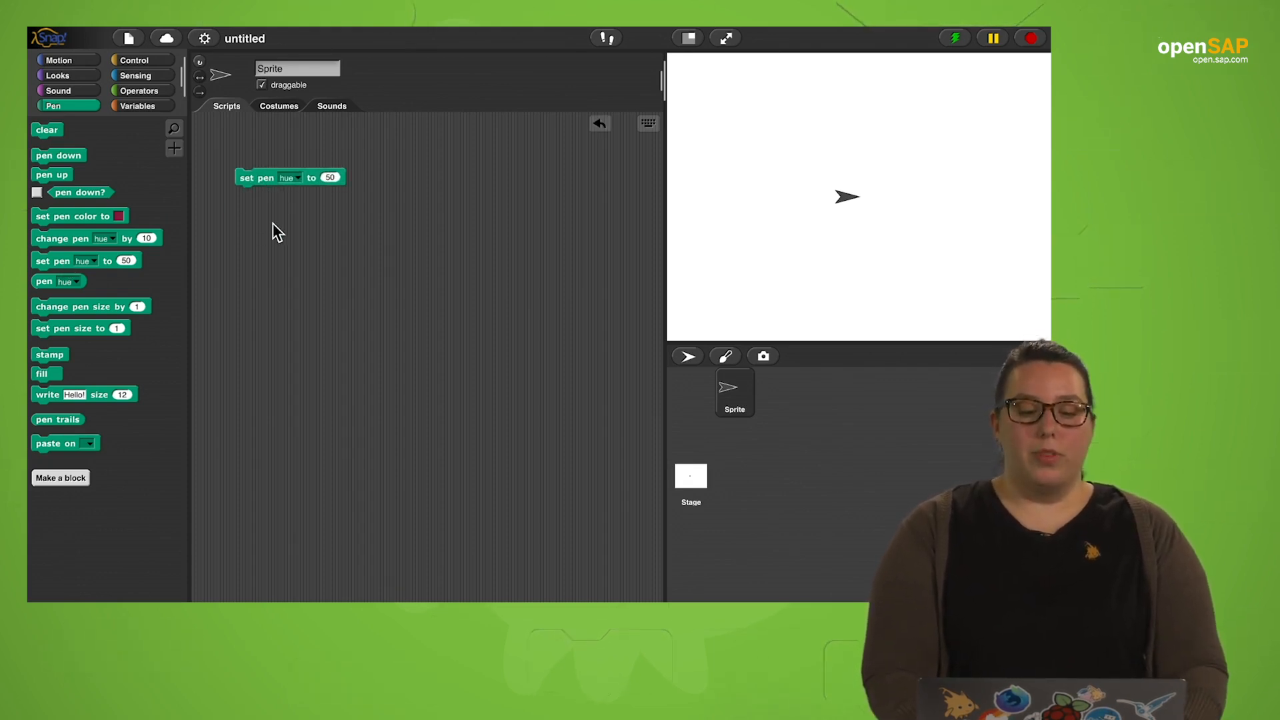
pyautogui.click(146, 91)
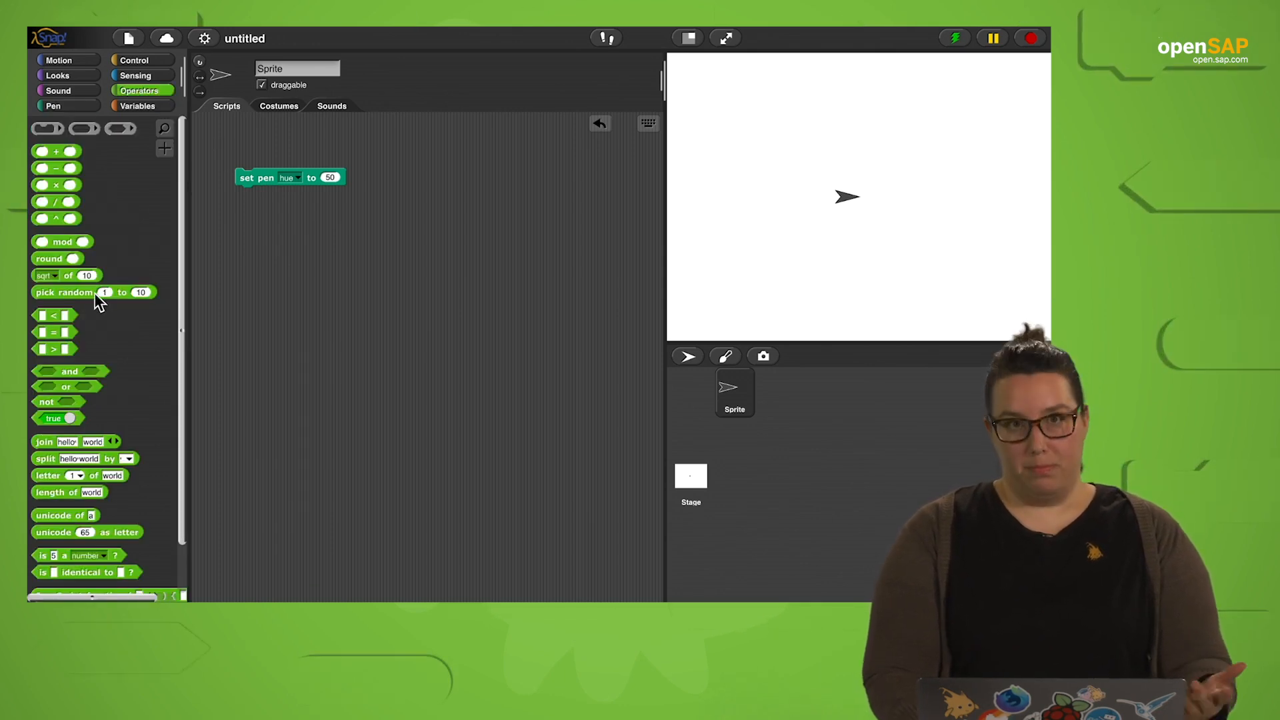
pyautogui.moveTo(76, 292); pyautogui.dragTo(305, 218)
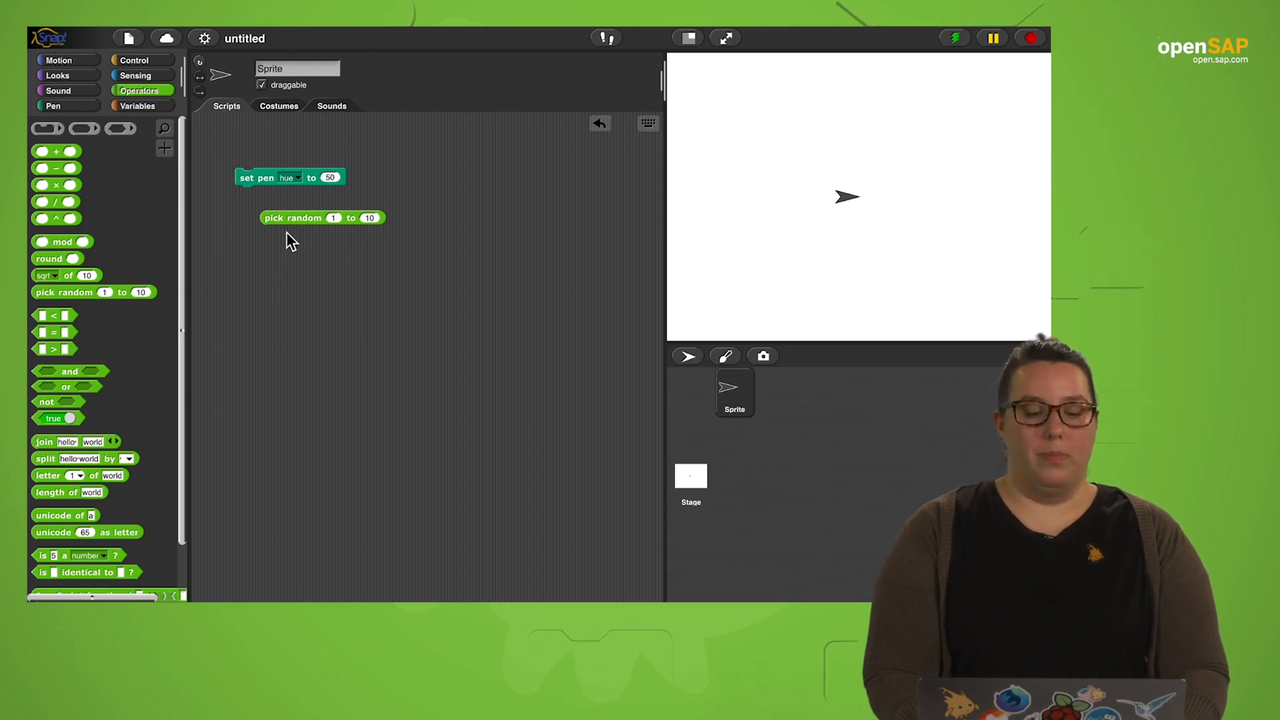
pyautogui.moveTo(293, 218); pyautogui.dragTo(325, 180)
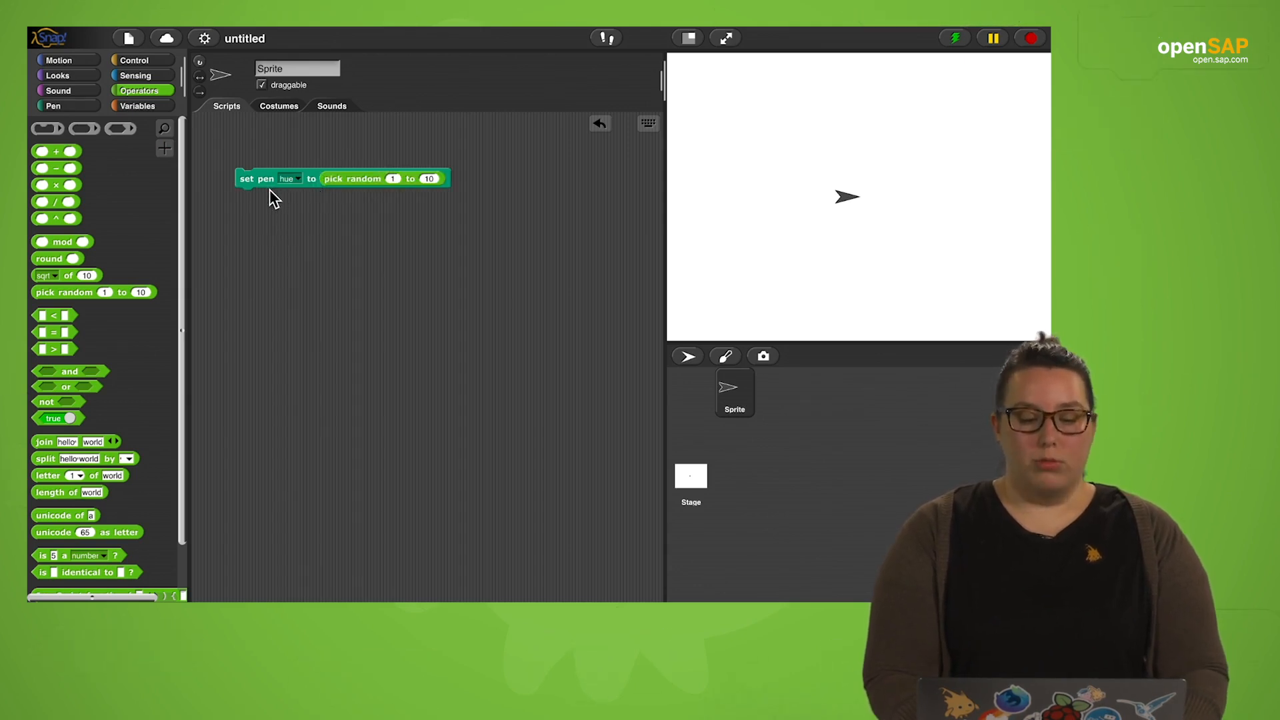
pyautogui.click(428, 179)
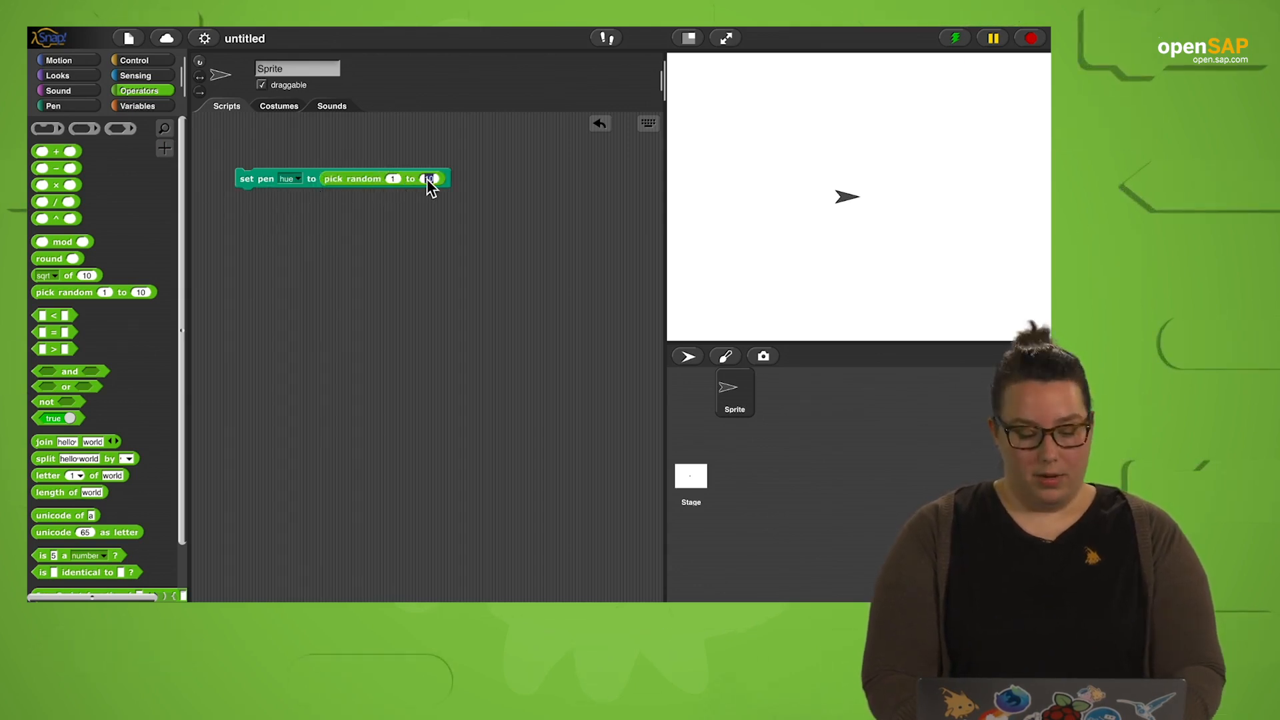
pyautogui.write('100')
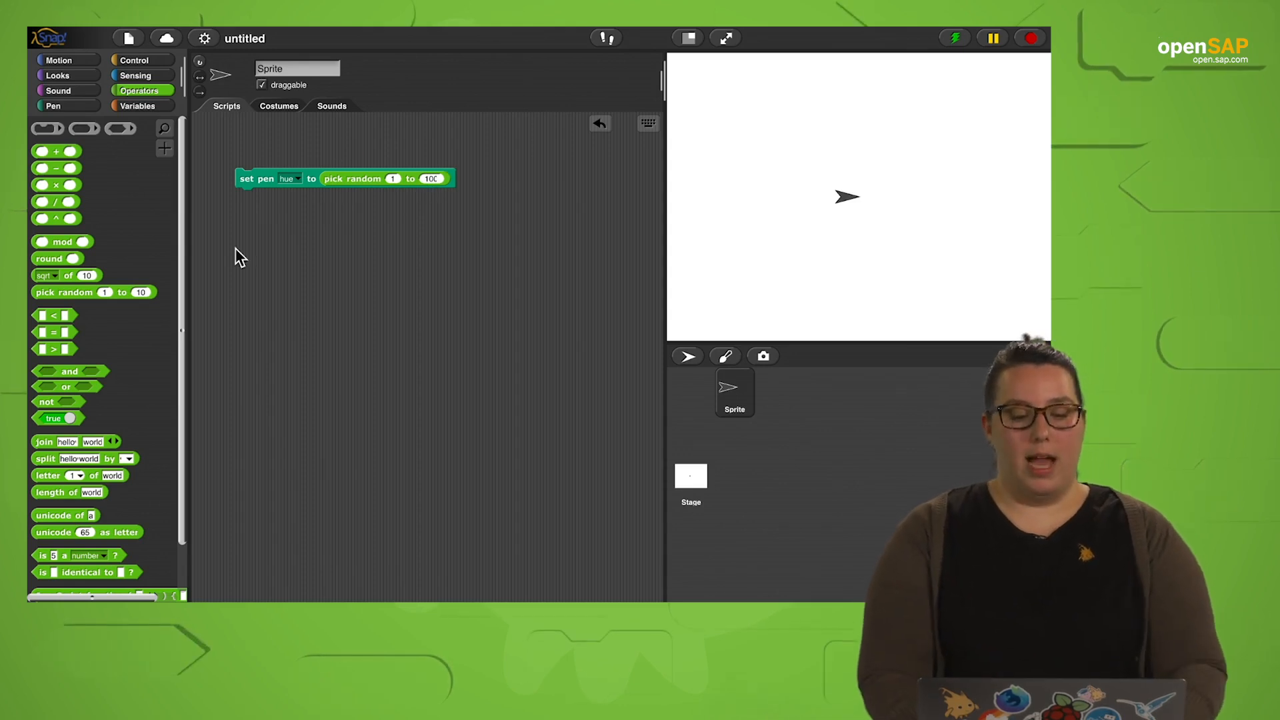
# Duplicate it twice below, switching the copies to saturation and brightness.
pyautogui.rightClick(251, 181)
pyautogui.click(275, 216)
pyautogui.click(333, 202)
pyautogui.click(293, 198)
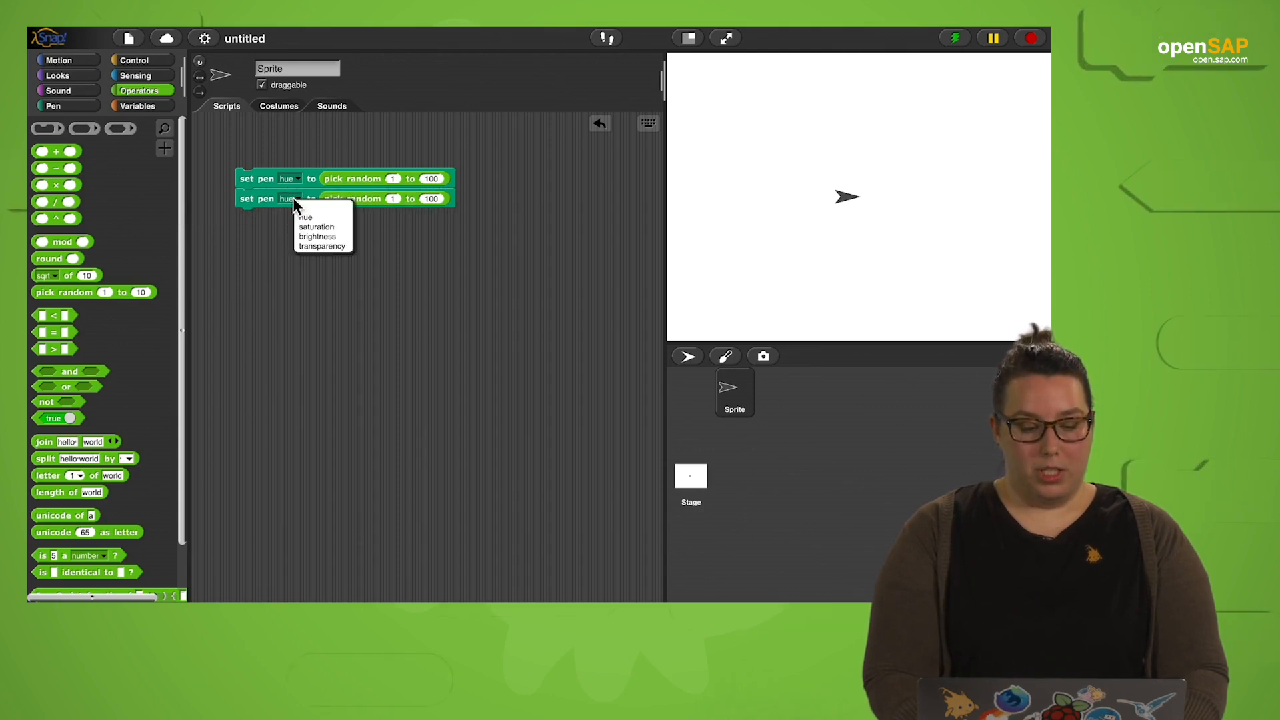
pyautogui.click(326, 222)
pyautogui.rightClick(267, 205)
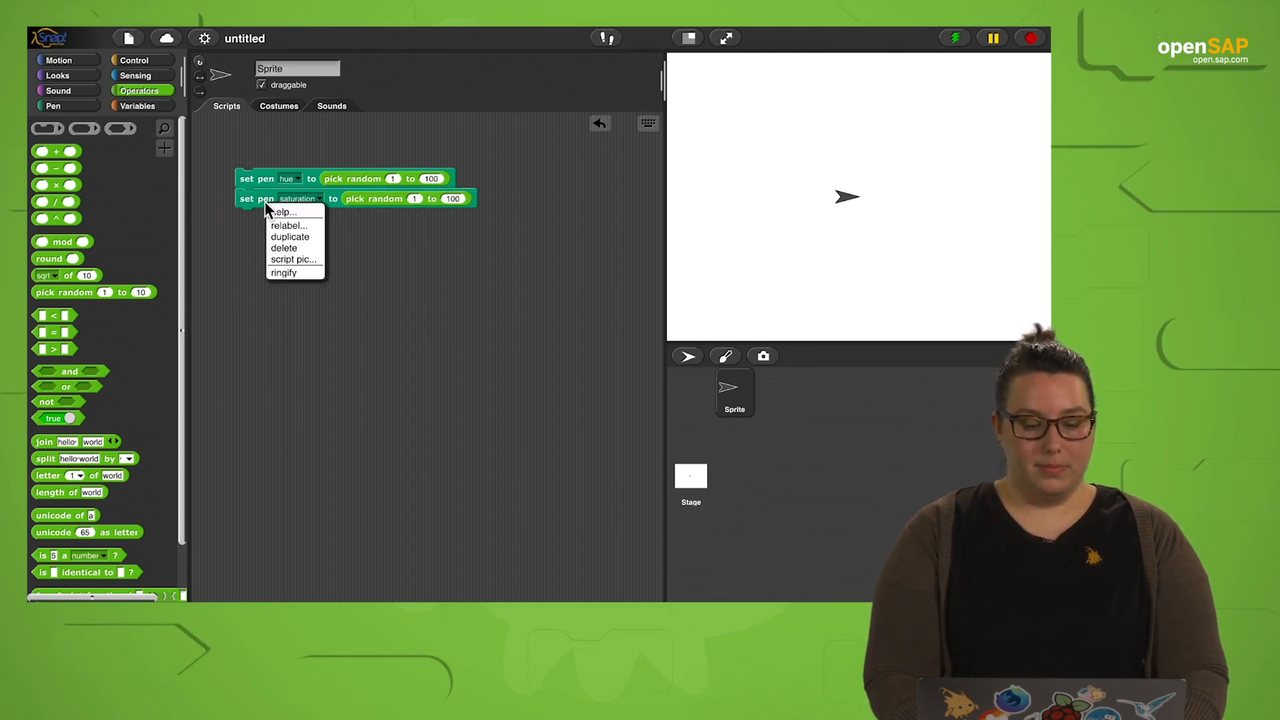
pyautogui.click(290, 237)
pyautogui.click(353, 224)
pyautogui.click(337, 260)
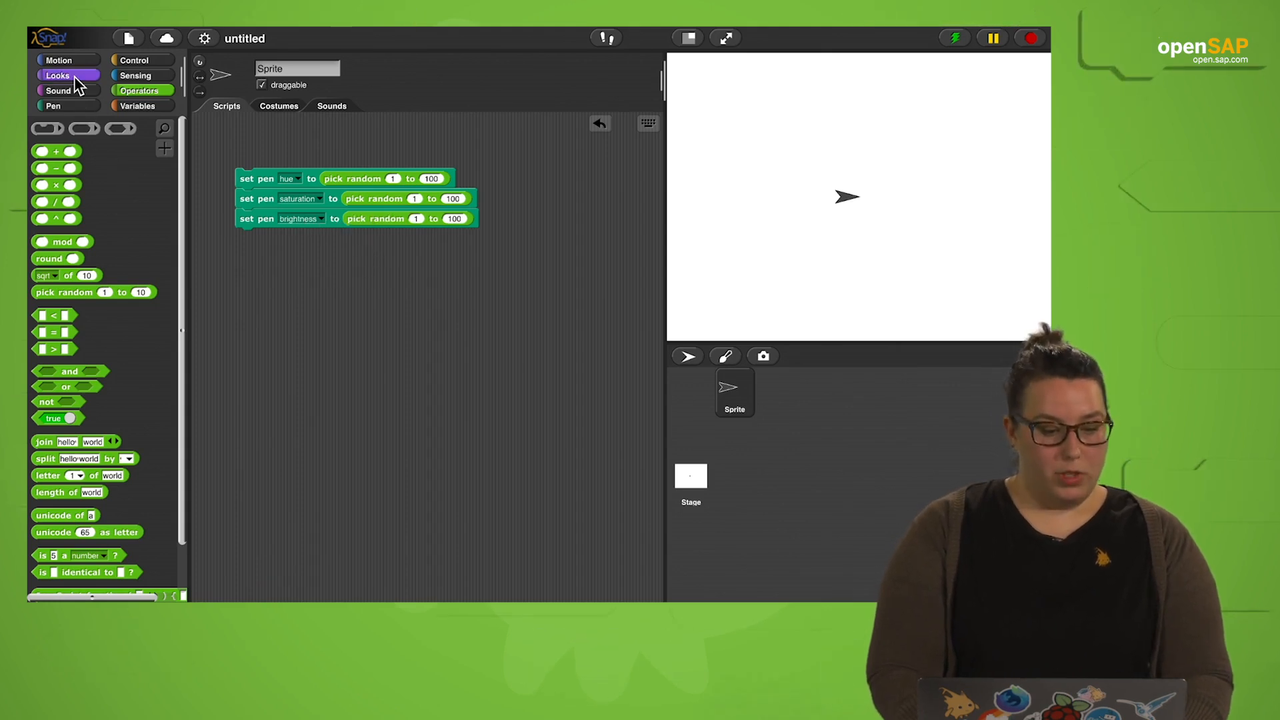
# Enlarge the arrow sprite by 10 and run the random-colour stack several times to recolour it.
pyautogui.click(57, 76)
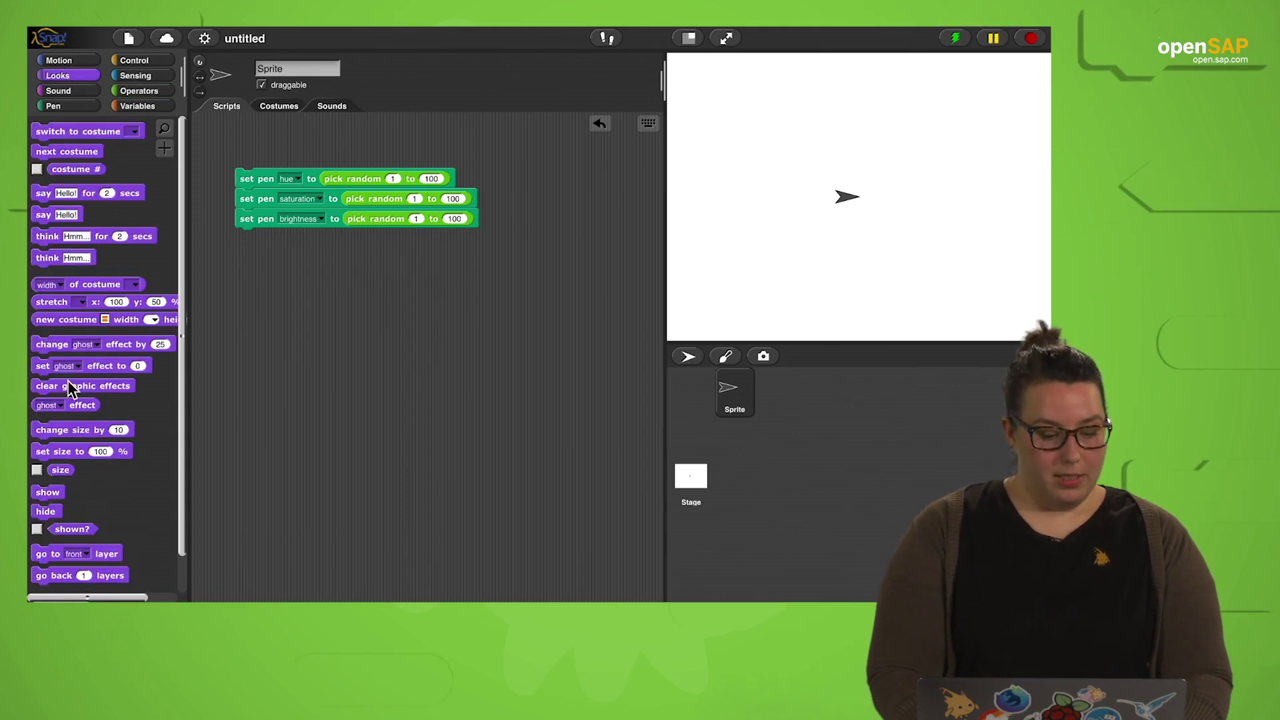
pyautogui.click(91, 426)
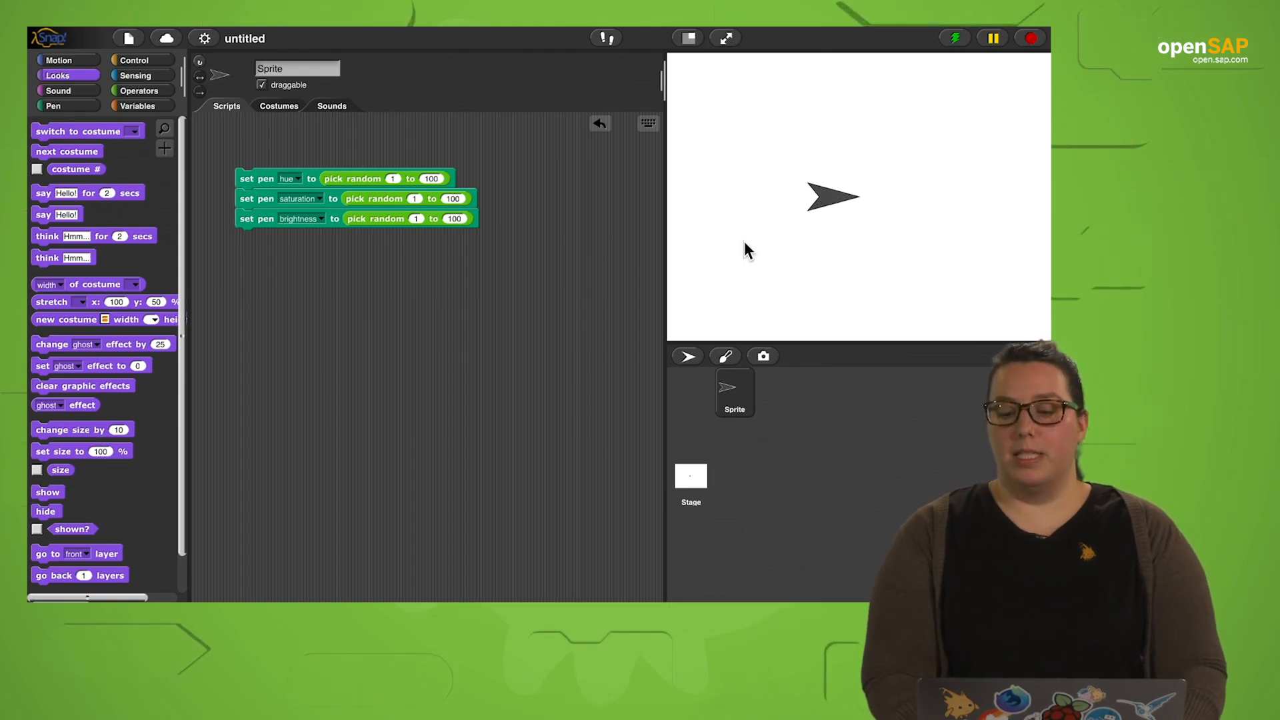
pyautogui.click(263, 177)
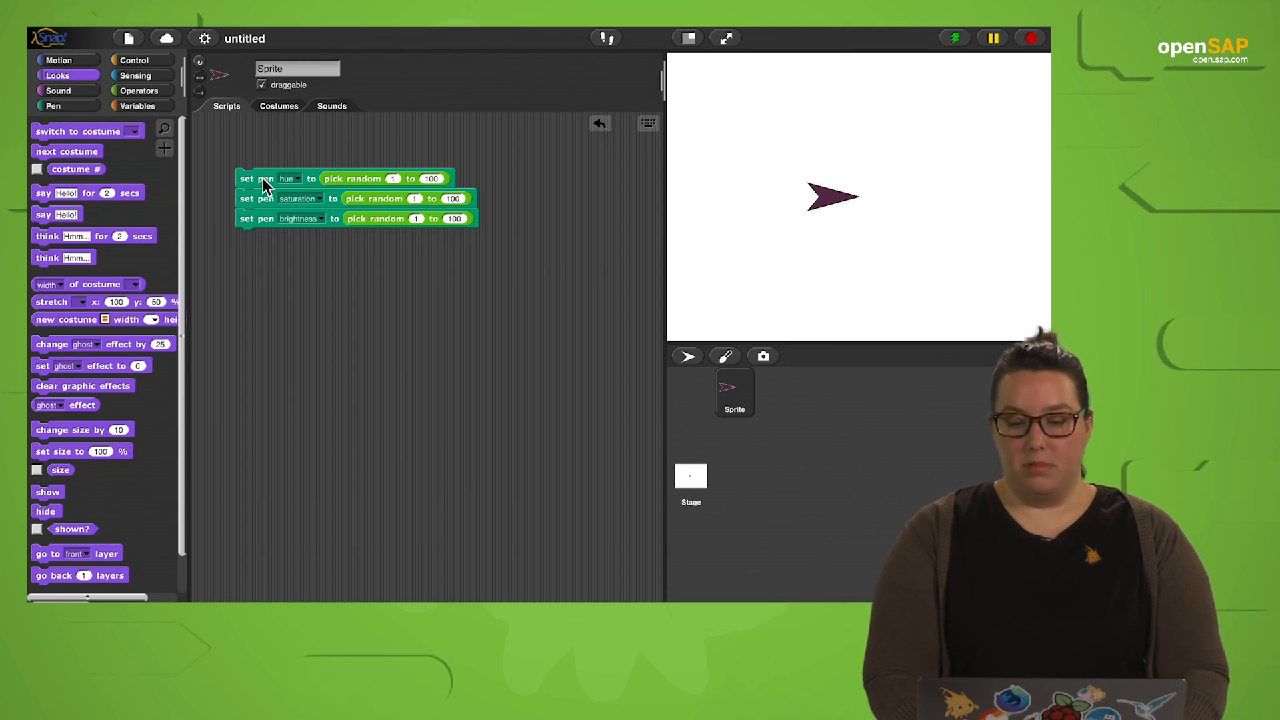
pyautogui.click(263, 178)
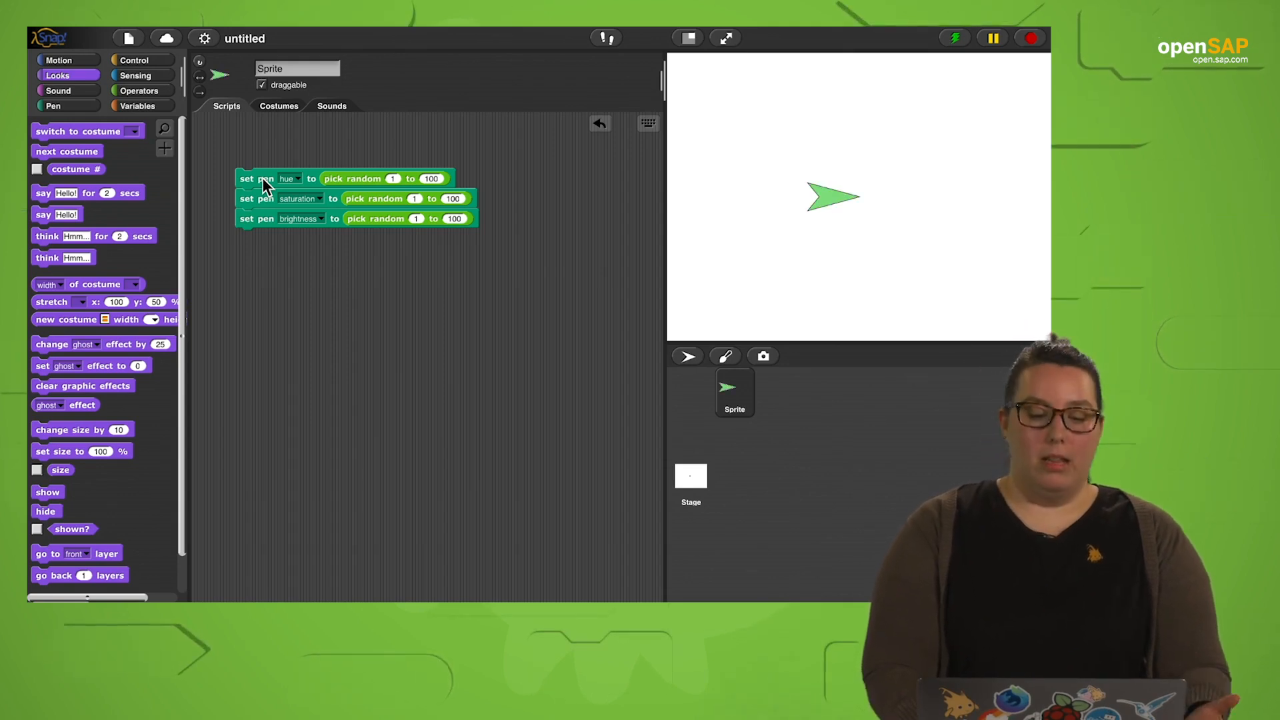
pyautogui.click(263, 177)
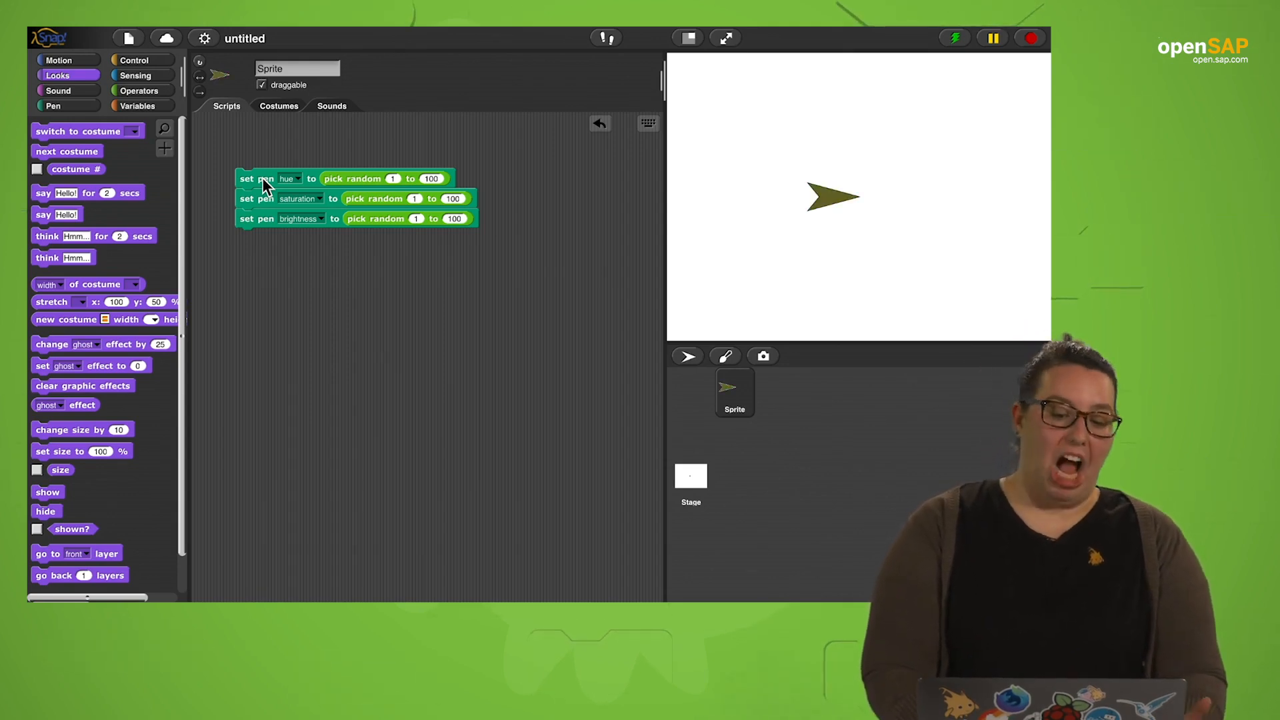
pyautogui.click(262, 177)
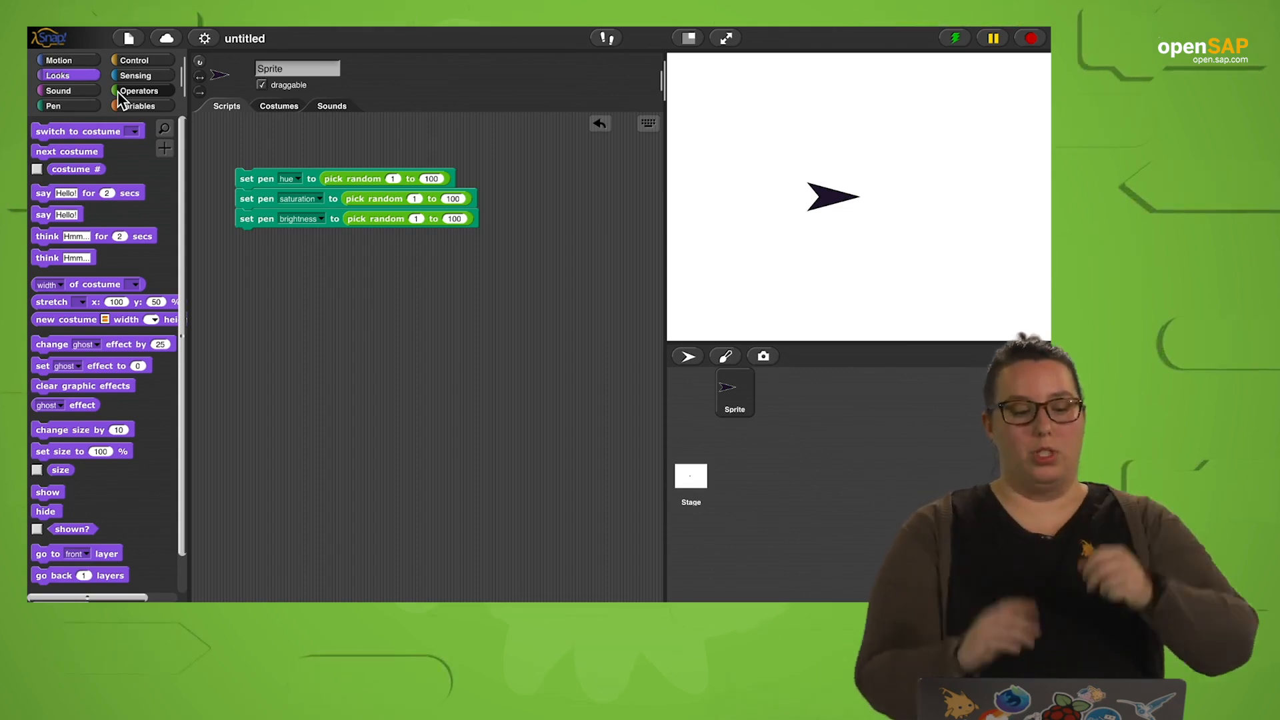
# Build a pen down, move 0 steps, pen up stack and shift the sprite left.
pyautogui.click(82, 60)
pyautogui.moveTo(50, 130); pyautogui.dragTo(255, 303)
pyautogui.click(284, 297)
pyautogui.press('BackSpace')
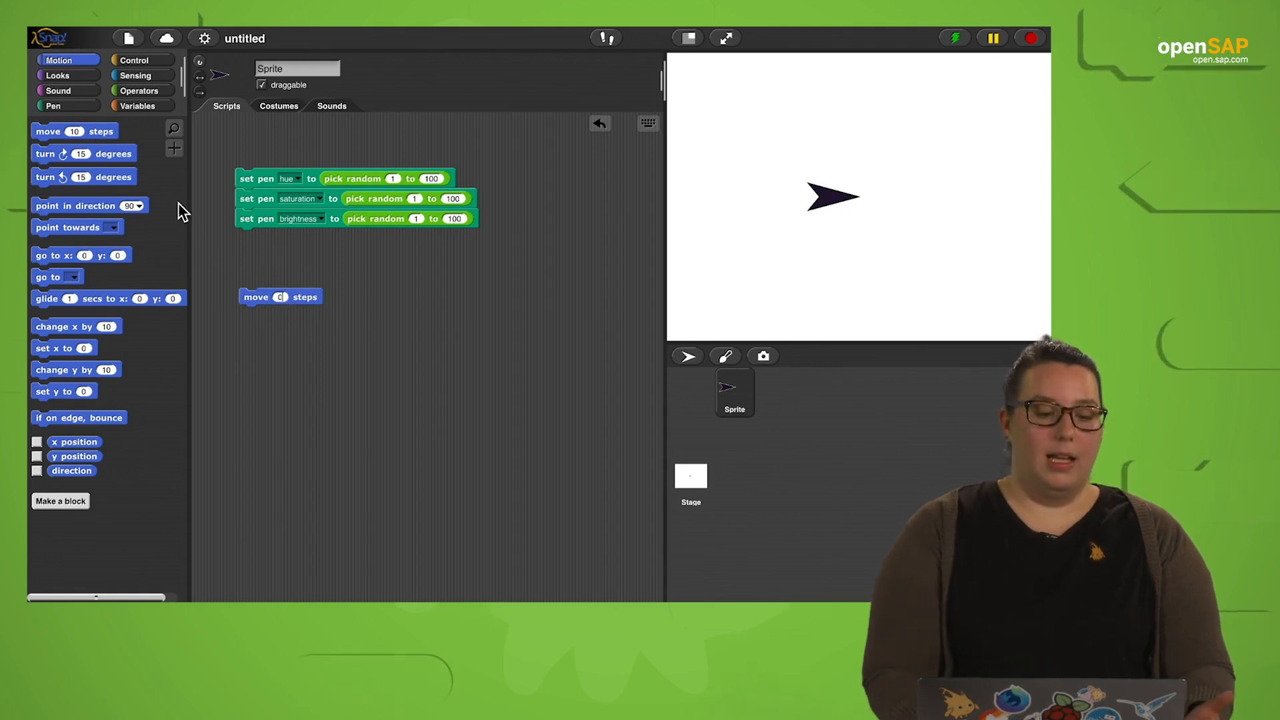
pyautogui.click(60, 105)
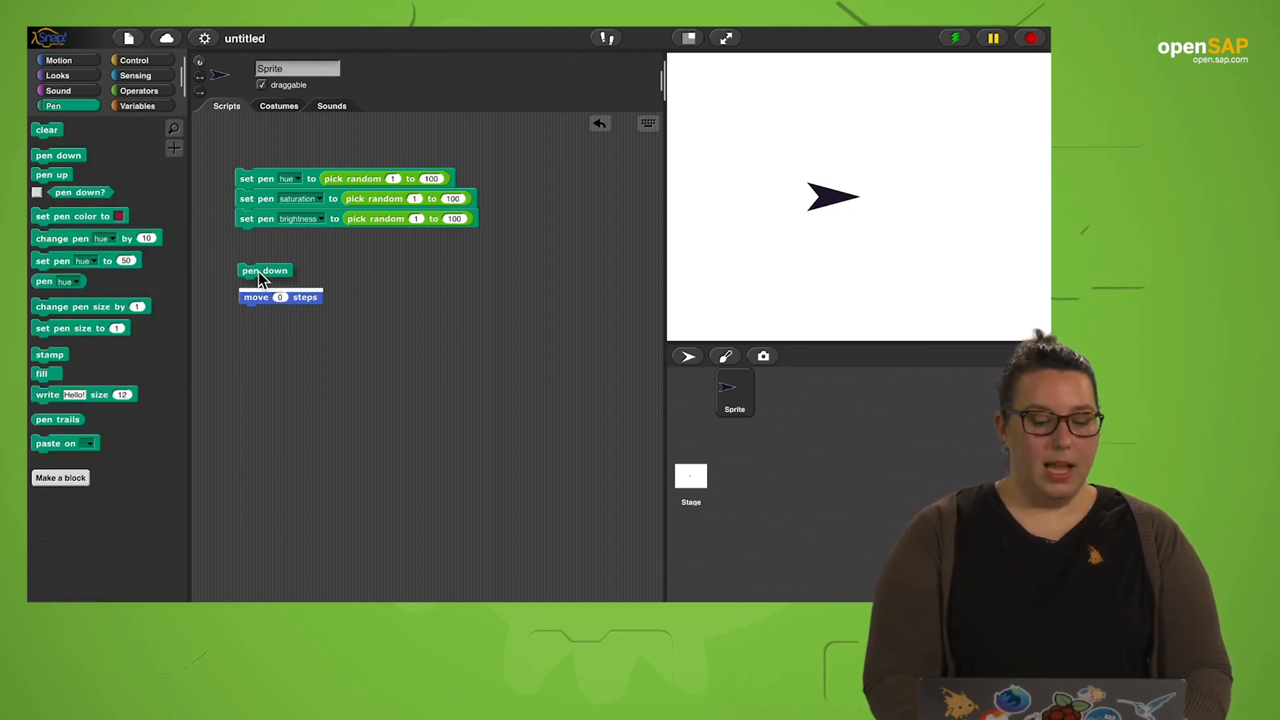
pyautogui.moveTo(290, 331); pyautogui.dragTo(281, 325)
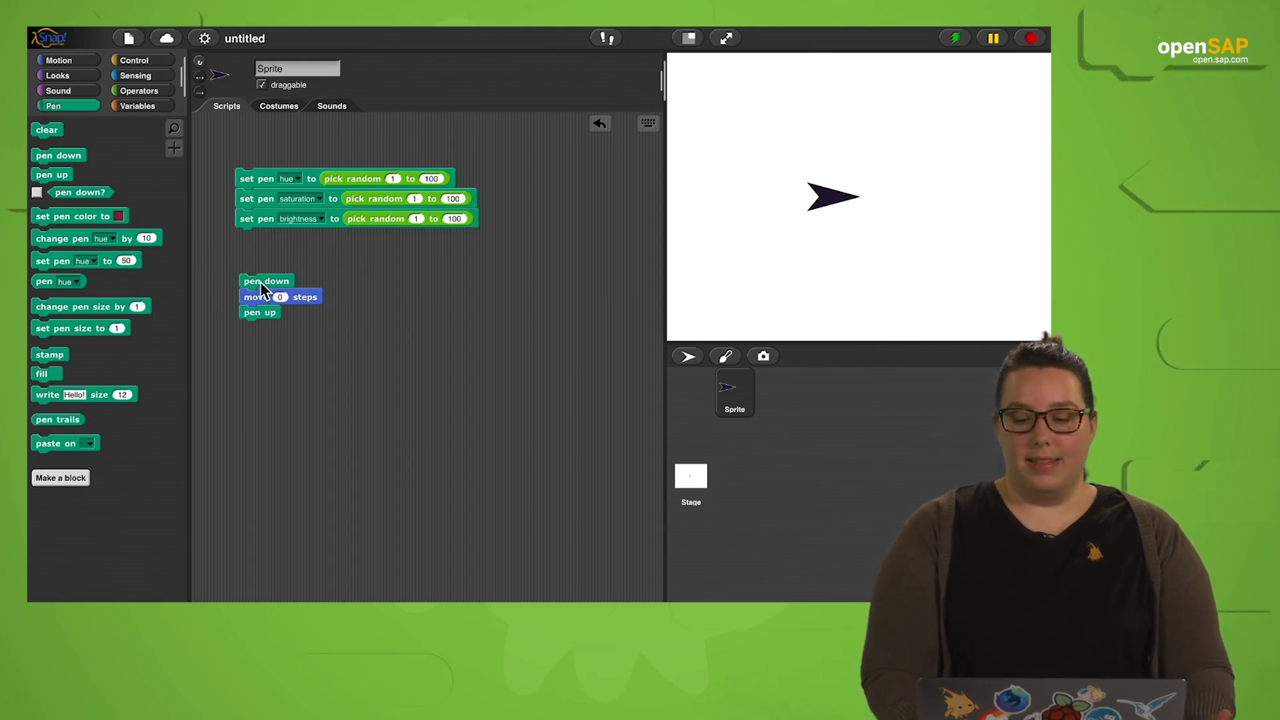
pyautogui.moveTo(820, 197); pyautogui.dragTo(746, 181)
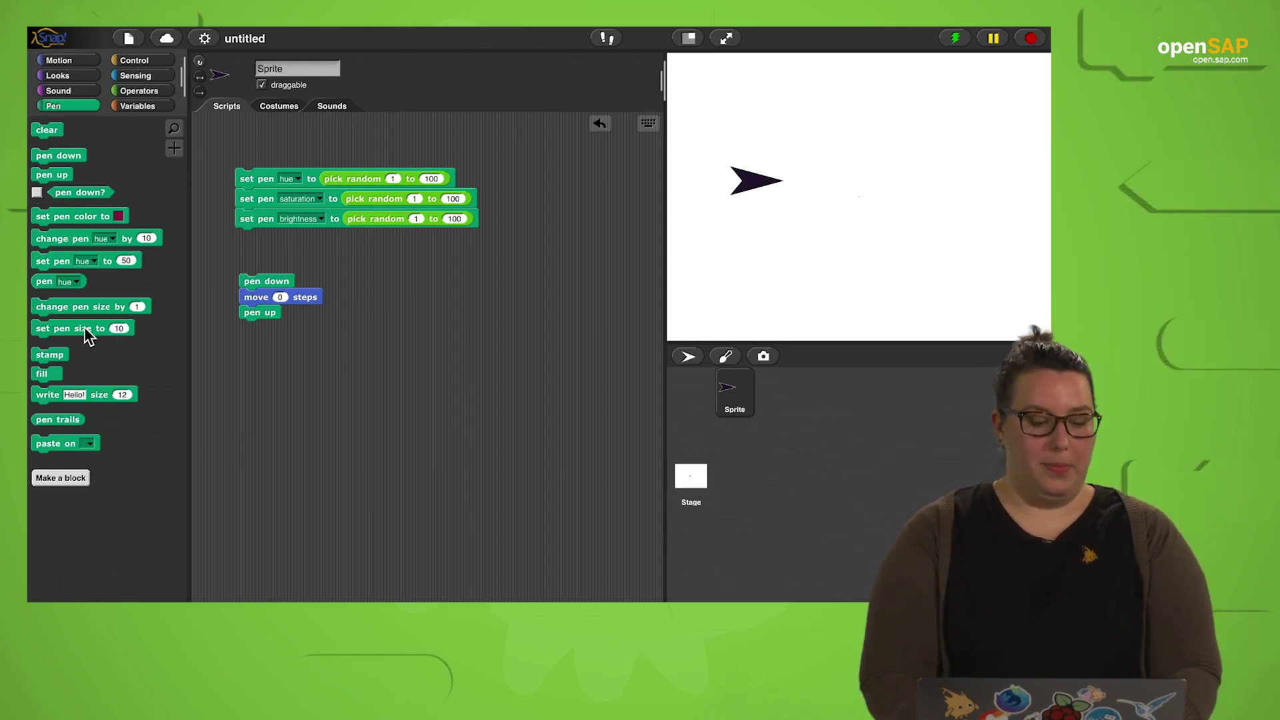
# Drag out a set pen size 10 block and join the colour blocks onto the pen down stack.
pyautogui.moveTo(84, 327); pyautogui.dragTo(499, 291)
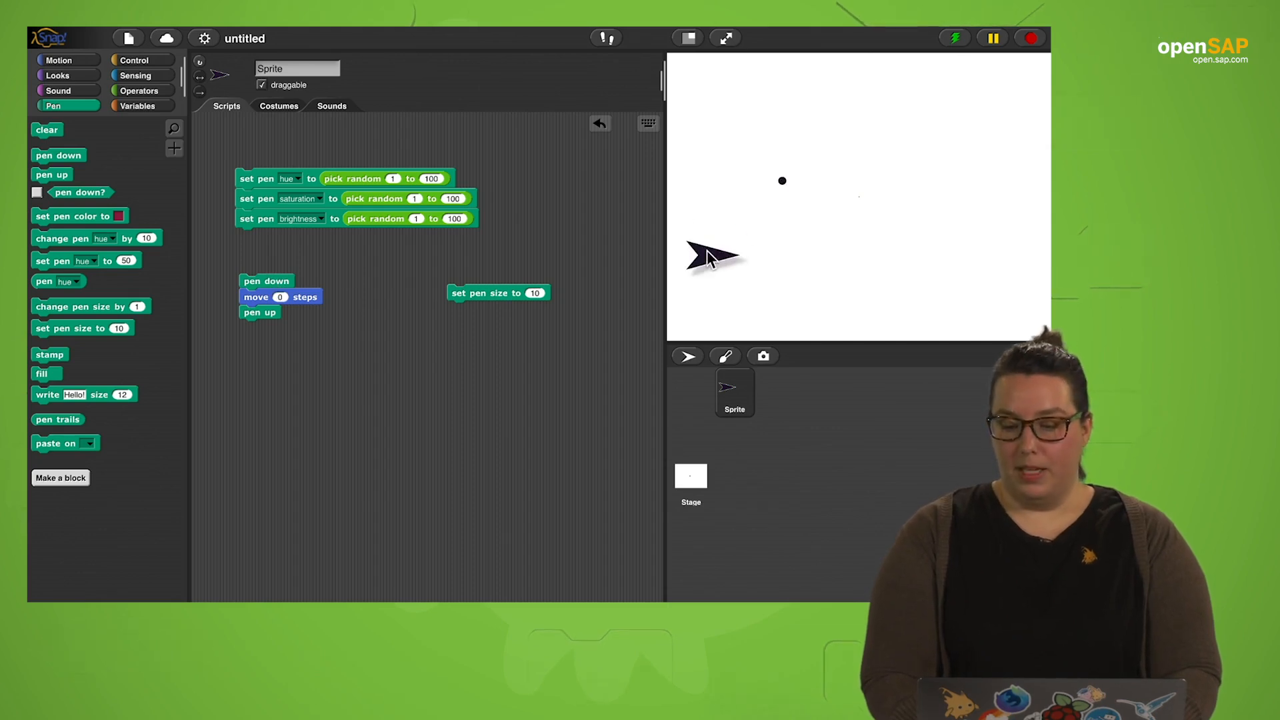
pyautogui.moveTo(712, 259); pyautogui.dragTo(735, 182)
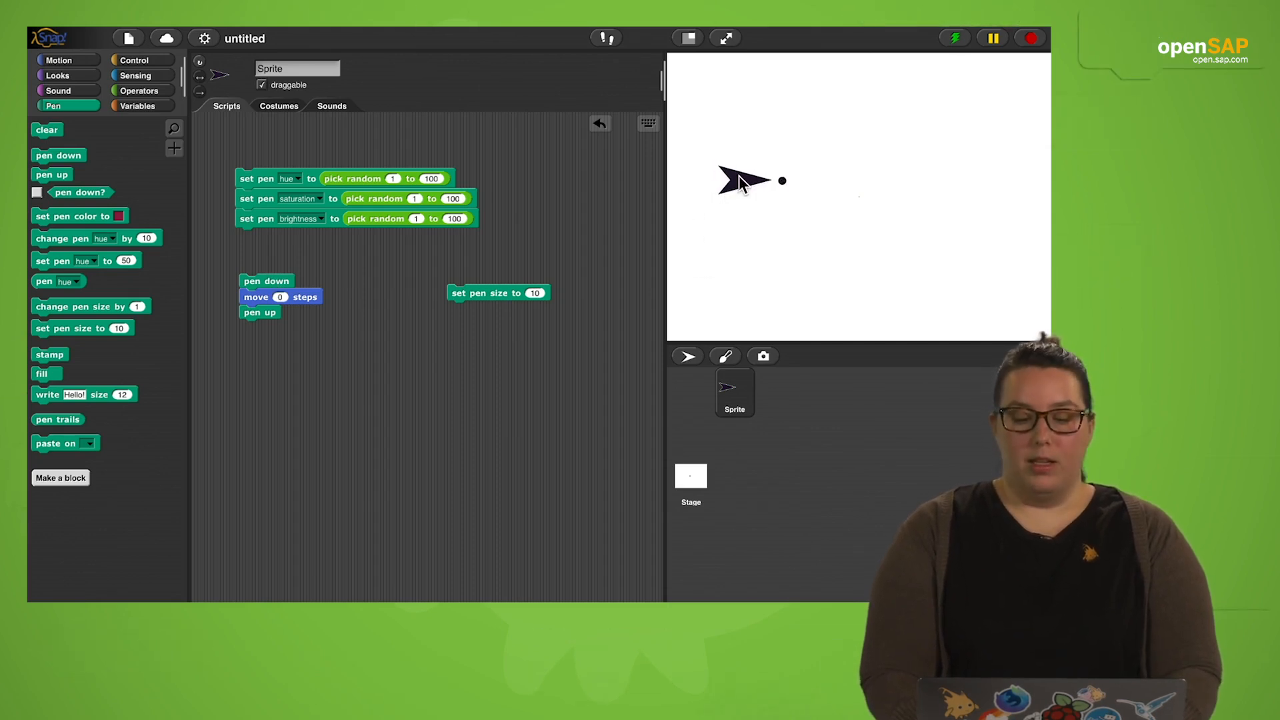
pyautogui.moveTo(257, 178)
pyautogui.mouseDown()
pyautogui.moveTo(258, 211)
pyautogui.moveTo(237, 177)
pyautogui.mouseUp()
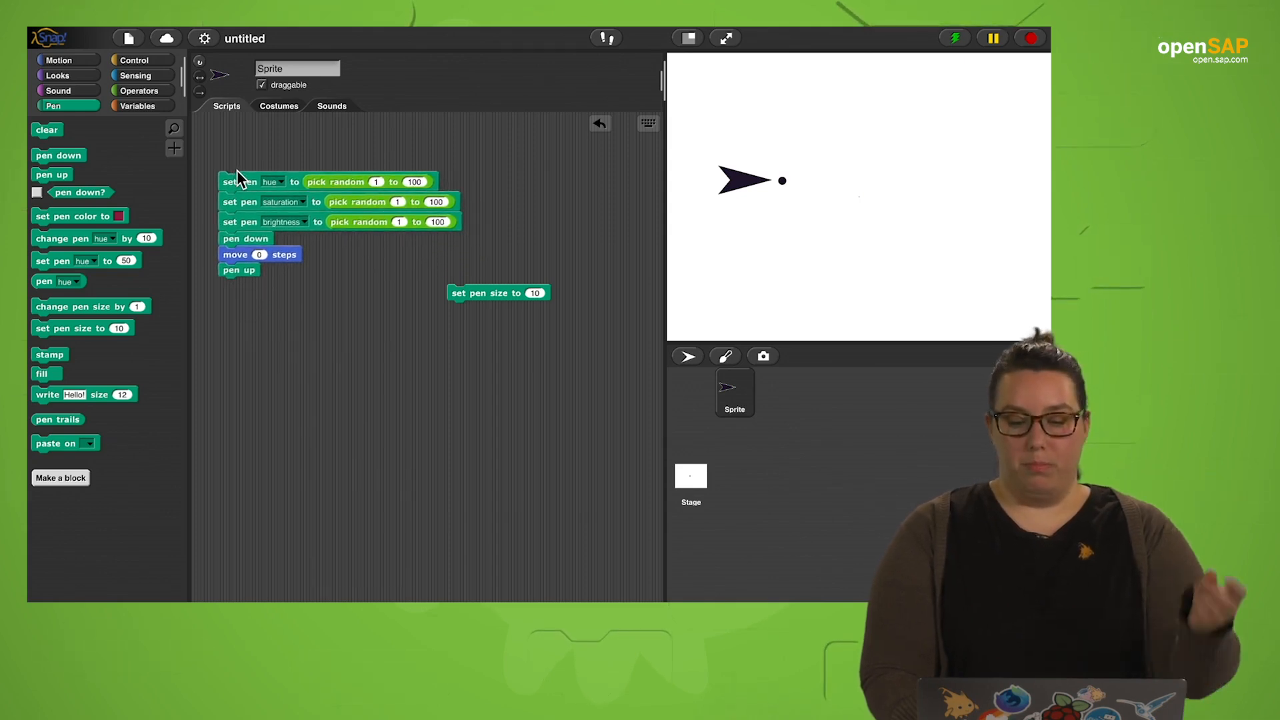
# Run the combined script repeatedly to stamp random-coloured dots.
pyautogui.click(238, 184)
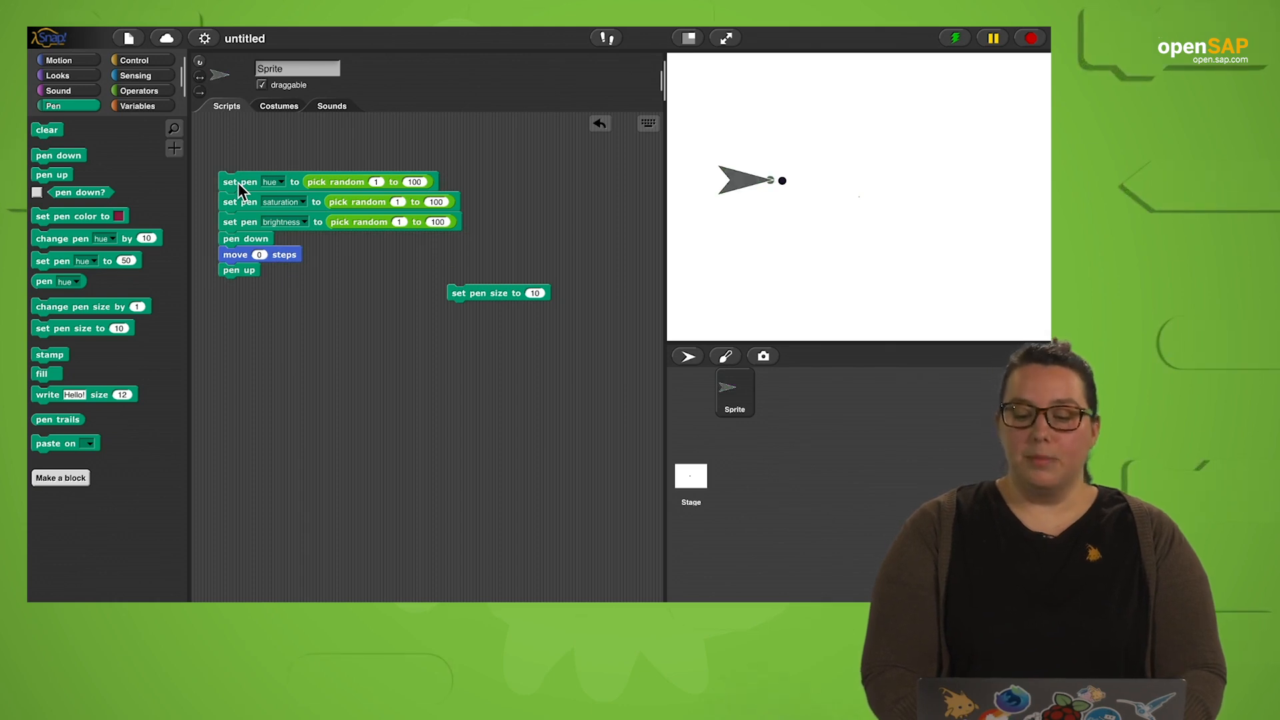
pyautogui.click(238, 182)
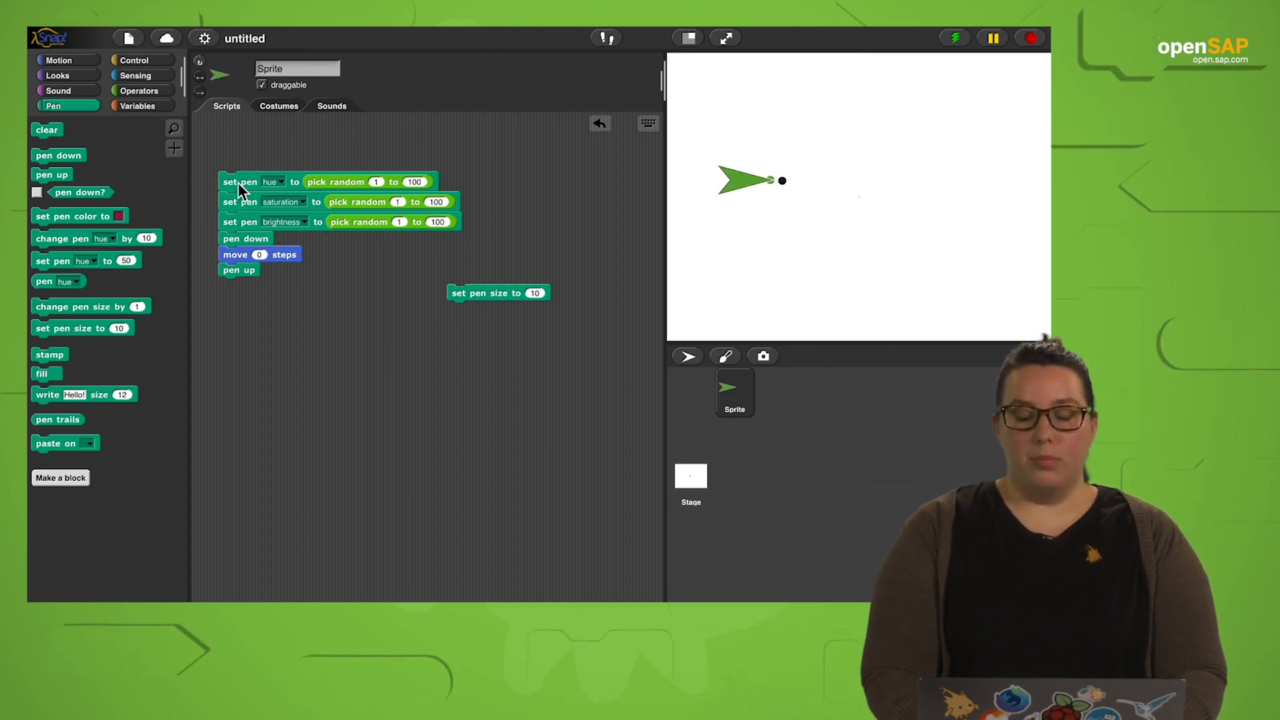
pyautogui.click(239, 183)
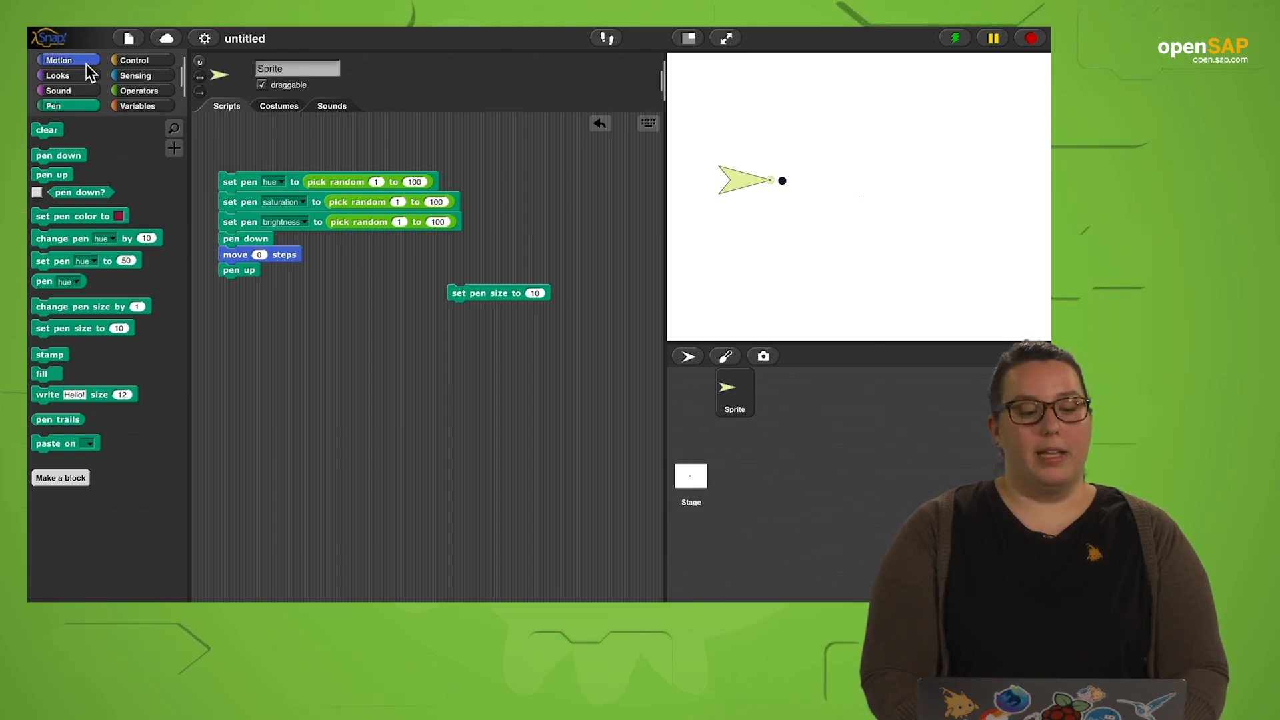
# Add a 'go to random position' block at the top of the dot script.
pyautogui.click(62, 61)
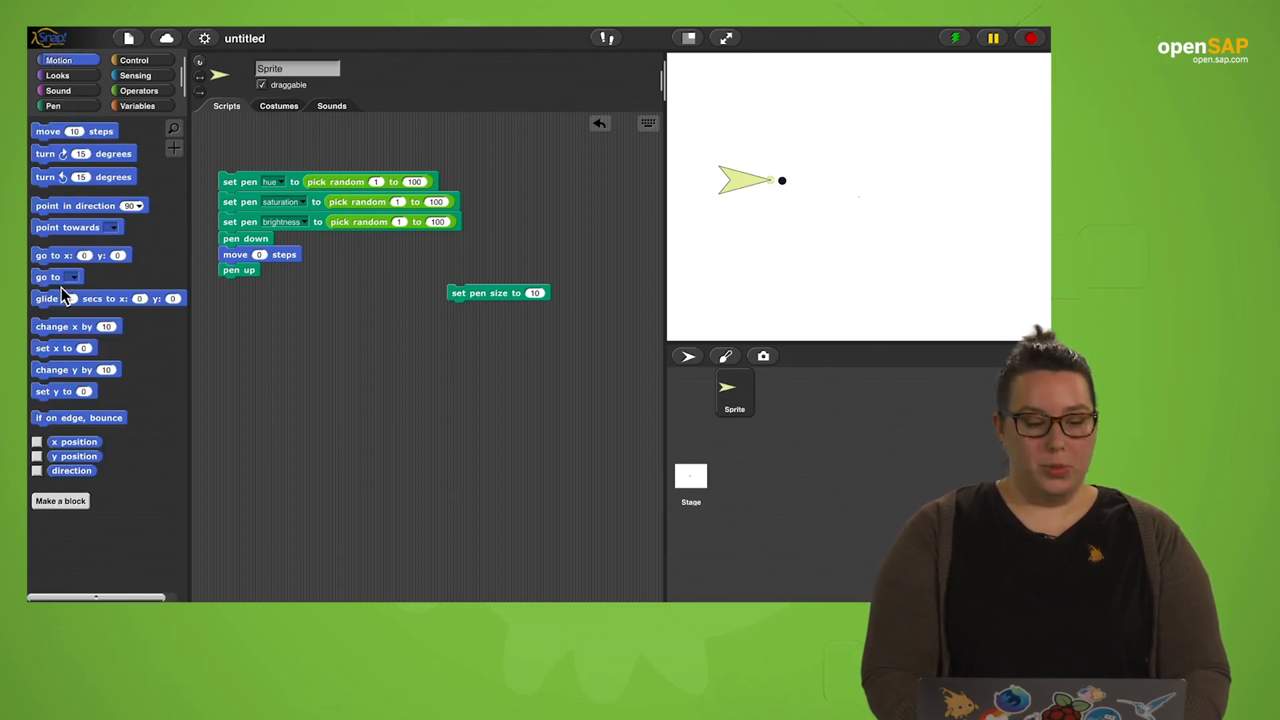
pyautogui.click(351, 316)
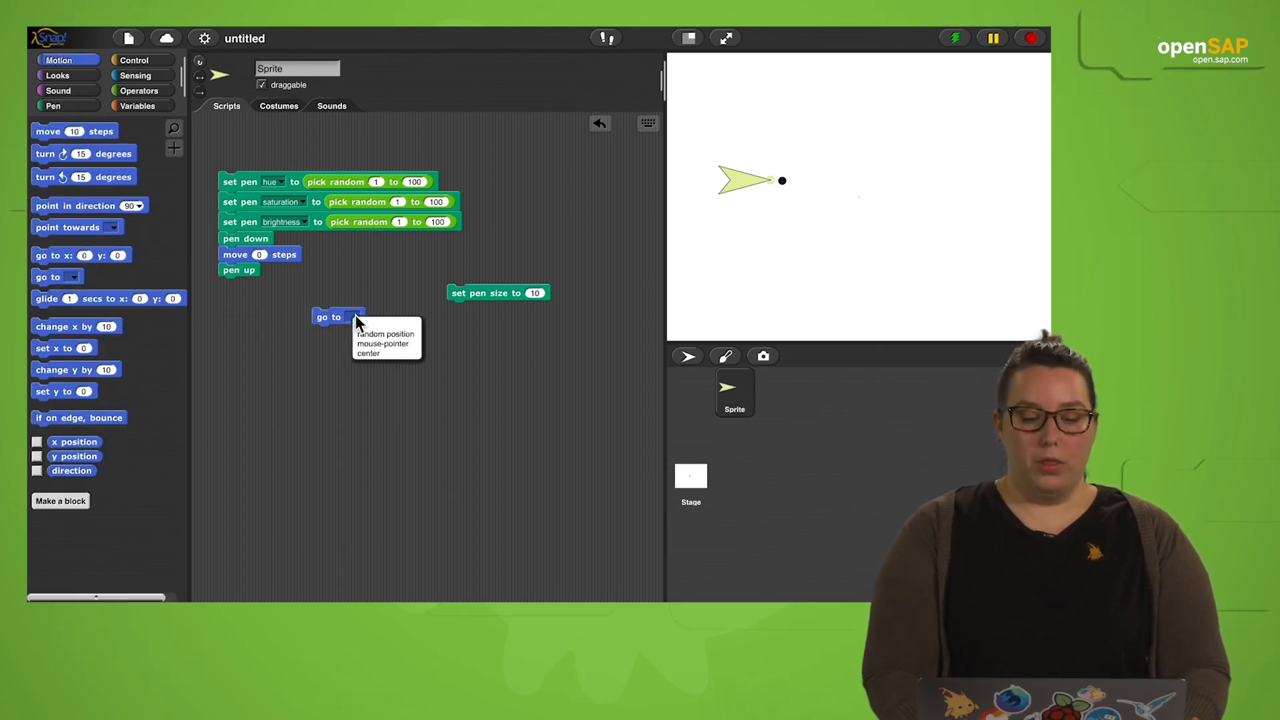
pyautogui.click(385, 334)
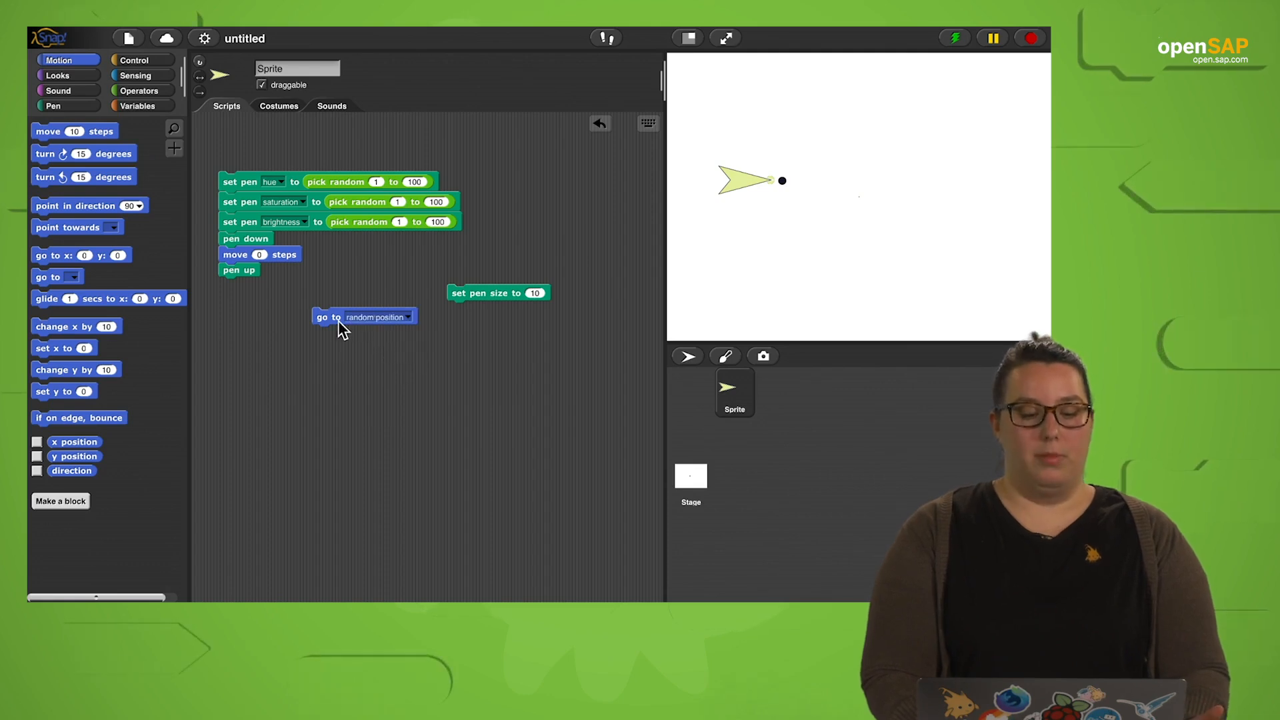
pyautogui.moveTo(331, 318); pyautogui.dragTo(245, 161)
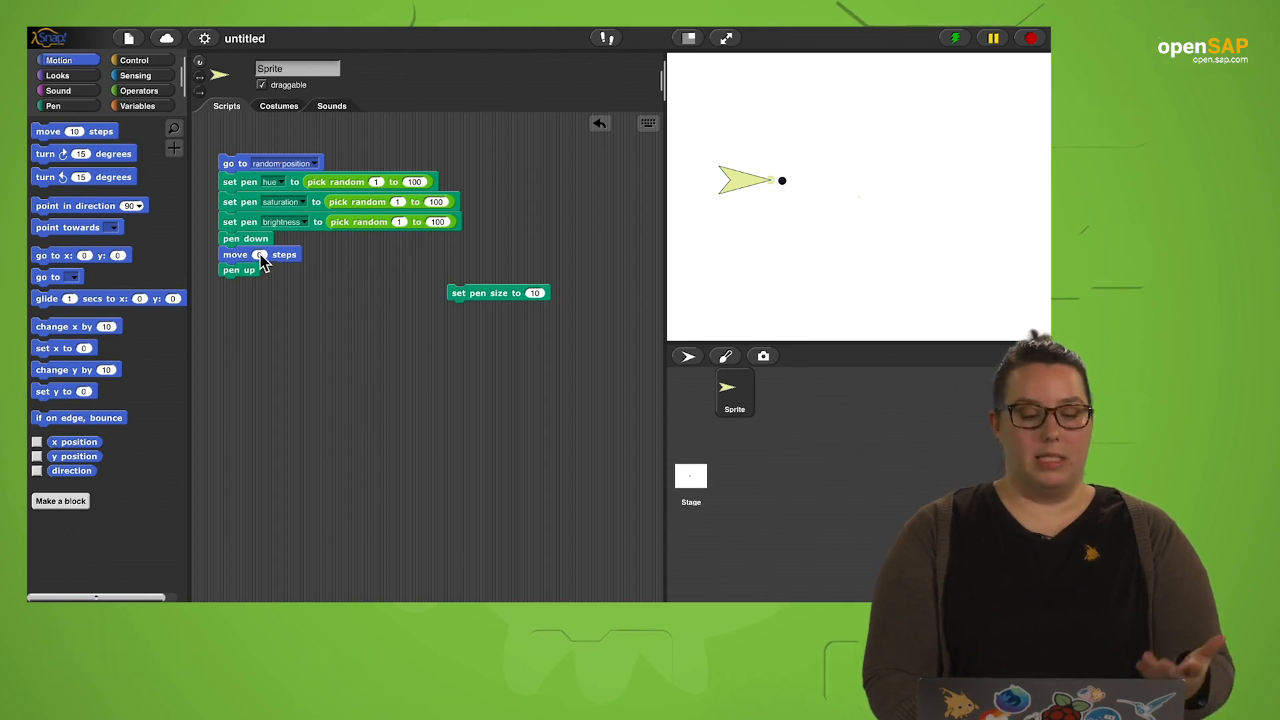
# Run the script repeatedly to stamp randomly coloured dots at random spots on the stage.
pyautogui.click(241, 168)
pyautogui.click(240, 168)
pyautogui.click(241, 169)
pyautogui.click(241, 169)
pyautogui.click(241, 169)
pyautogui.click(241, 170)
pyautogui.click(240, 169)
pyautogui.click(241, 170)
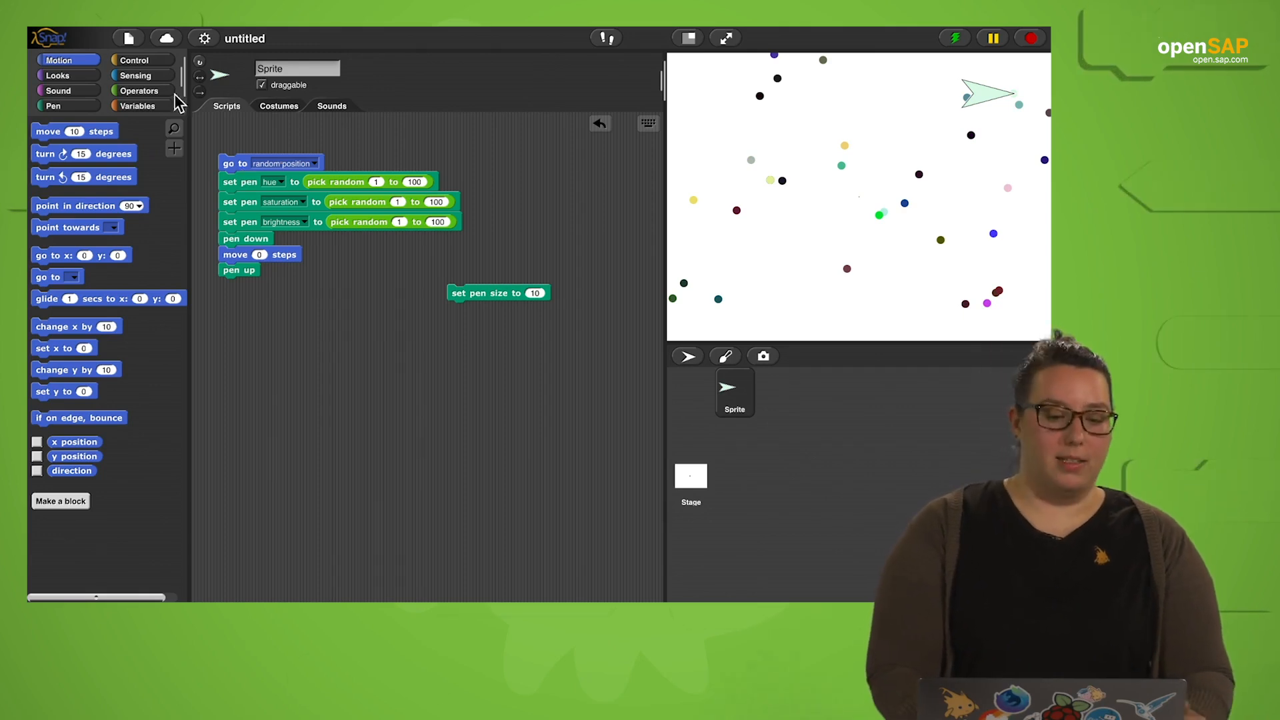
# Wrap the dot script in a forever loop, let it run to cover the stage, then stop it.
pyautogui.click(134, 61)
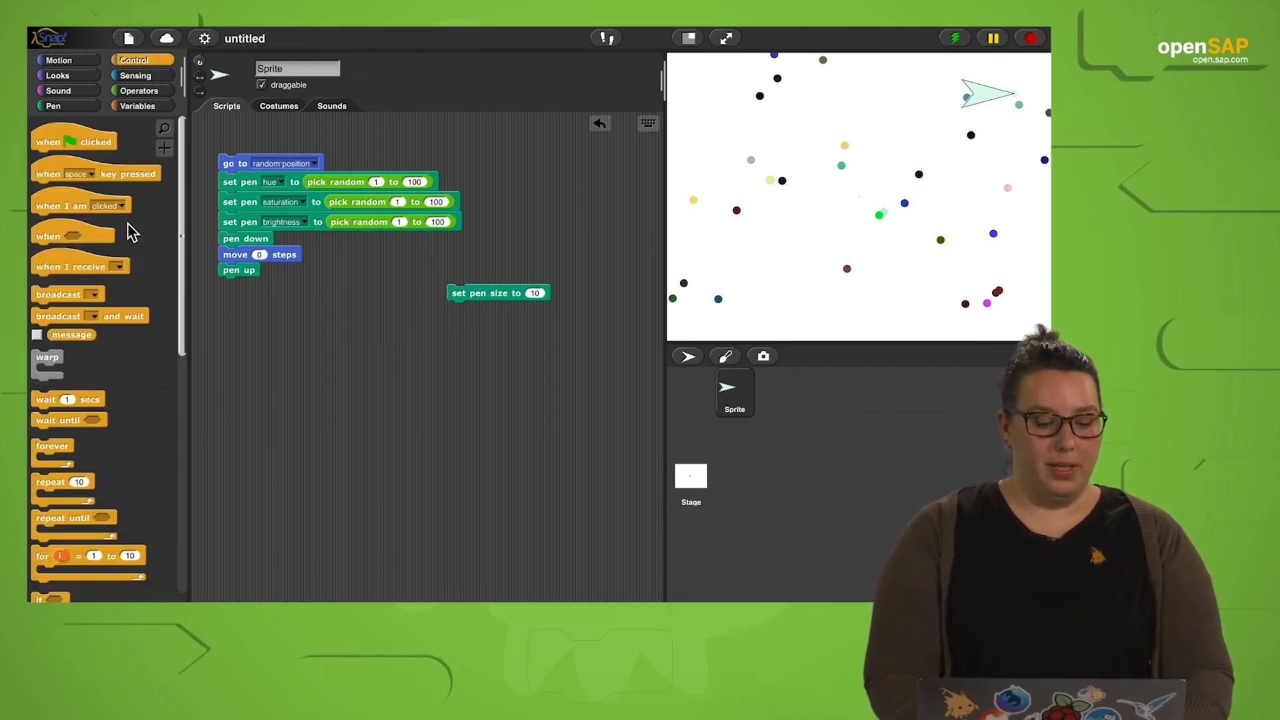
pyautogui.moveTo(44, 448); pyautogui.dragTo(241, 152)
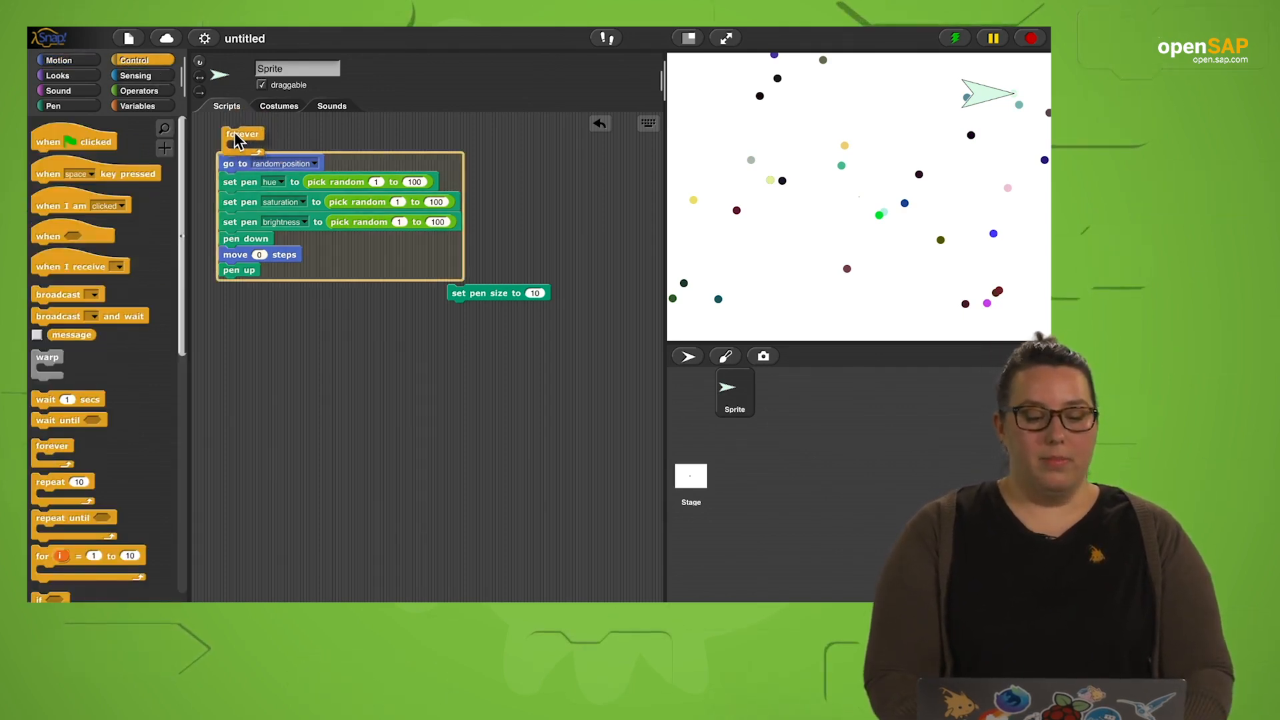
pyautogui.click(239, 146)
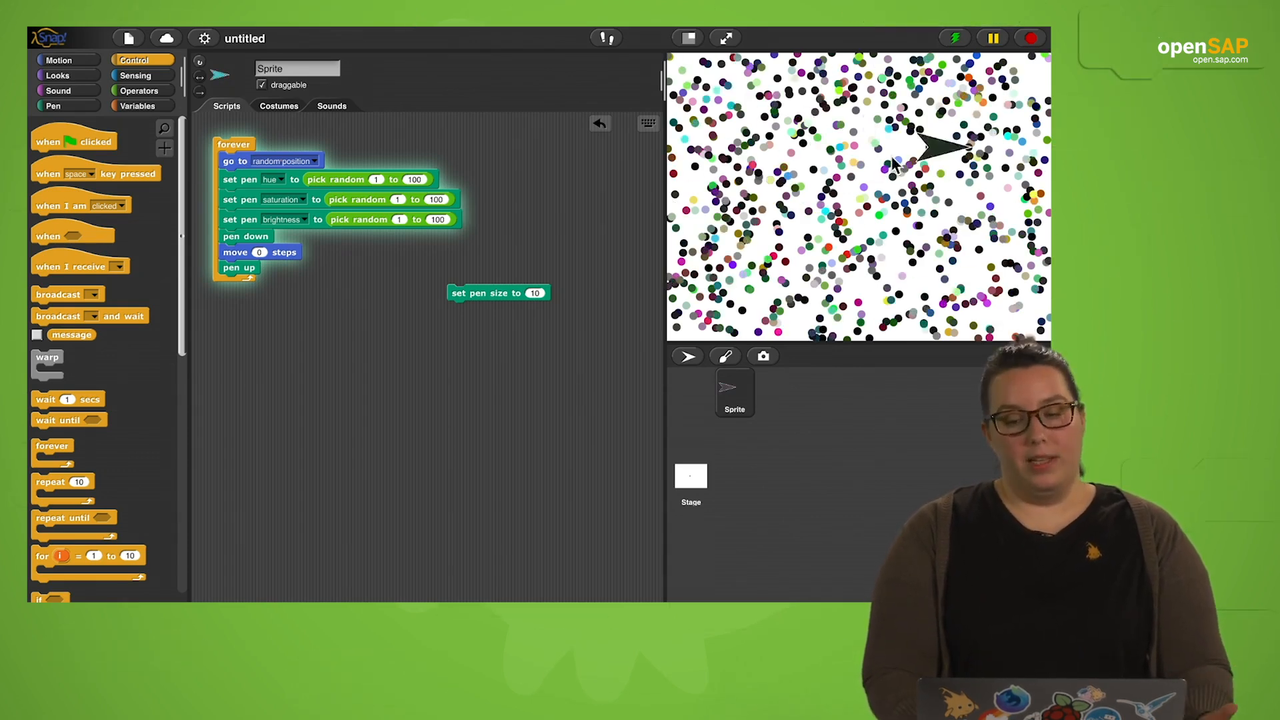
pyautogui.click(1033, 38)
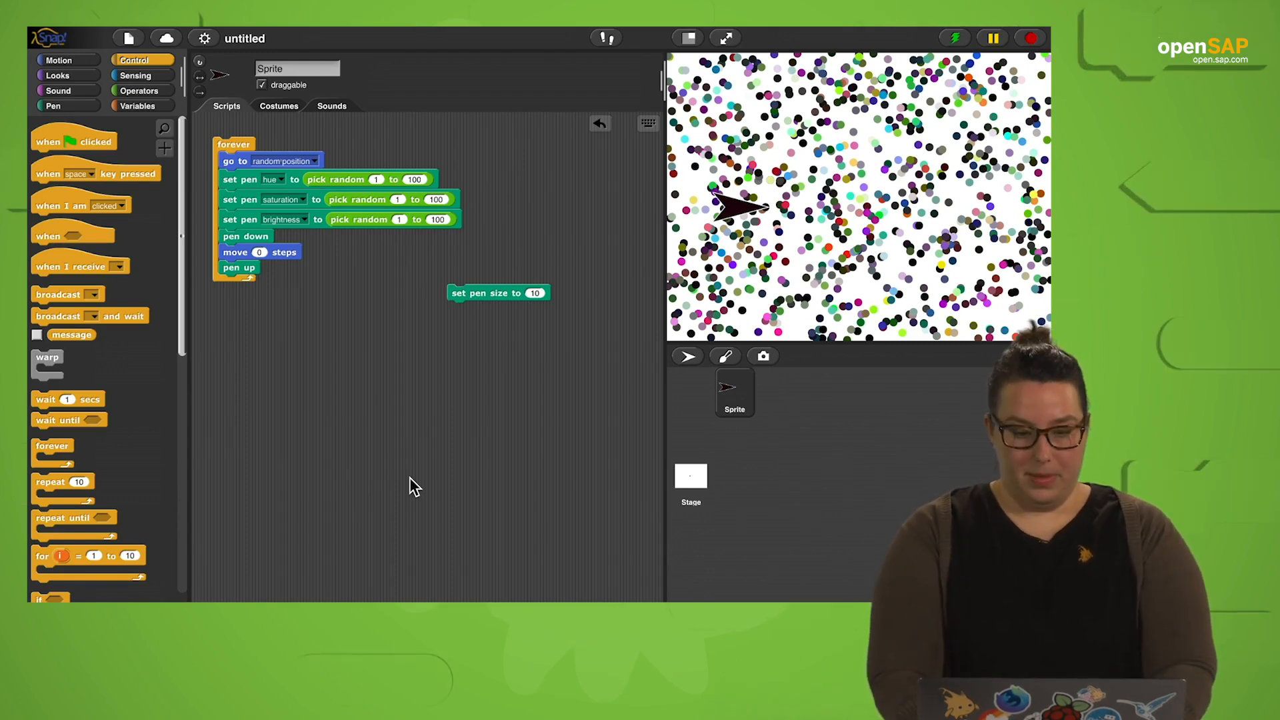
# Look for the photo in Spotlight, then add a new Turtle sprite for it.
pyautogui.press('super+space')
pyautogui.write('ja alonhz')
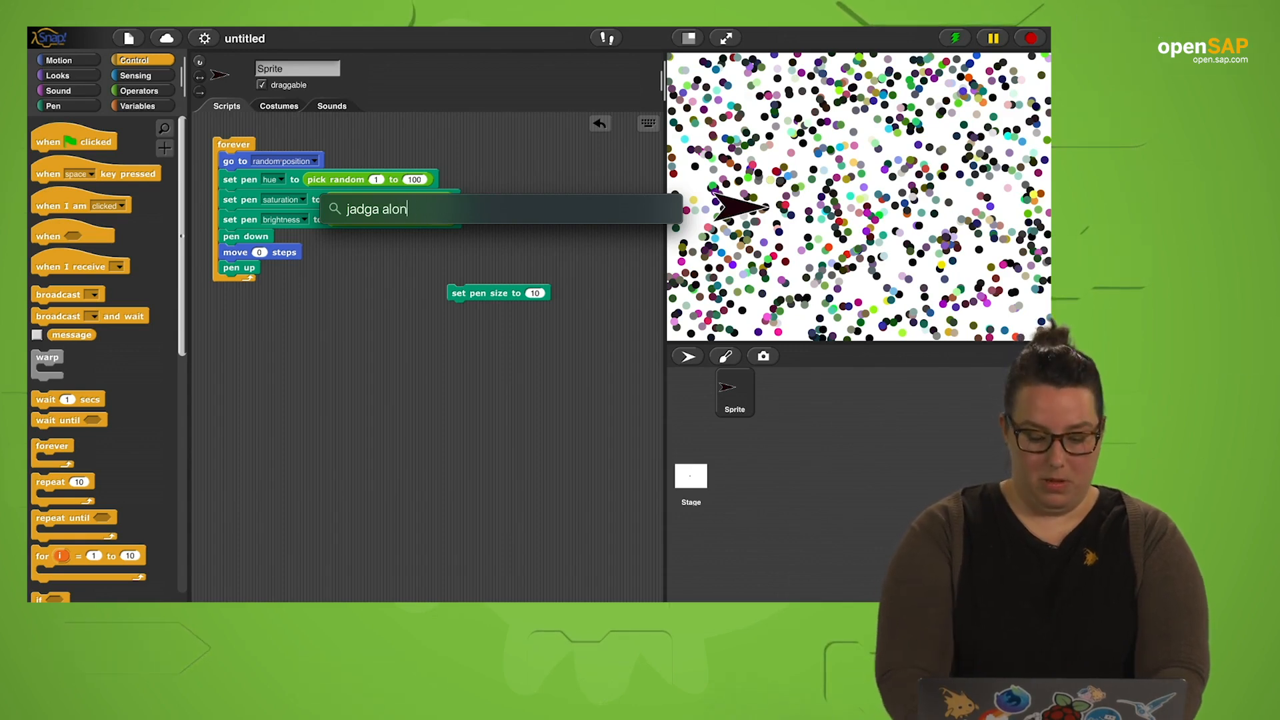
pyautogui.write('z')
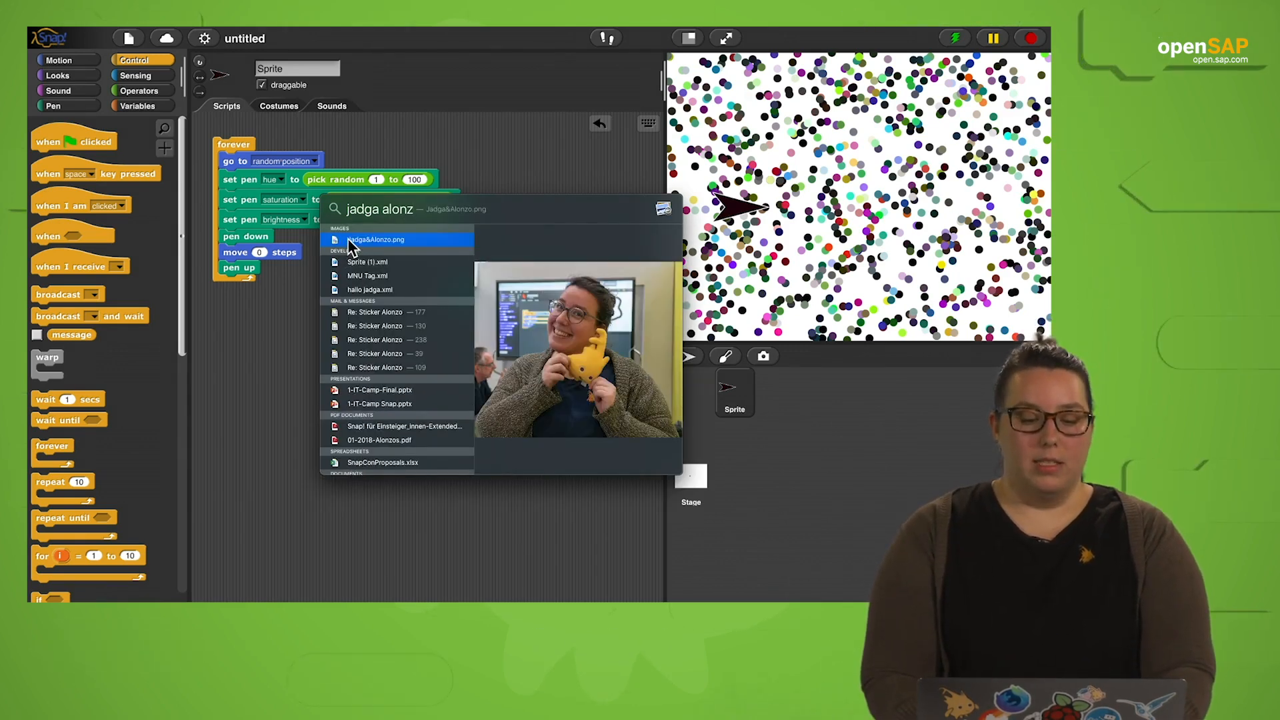
pyautogui.press('Escape')
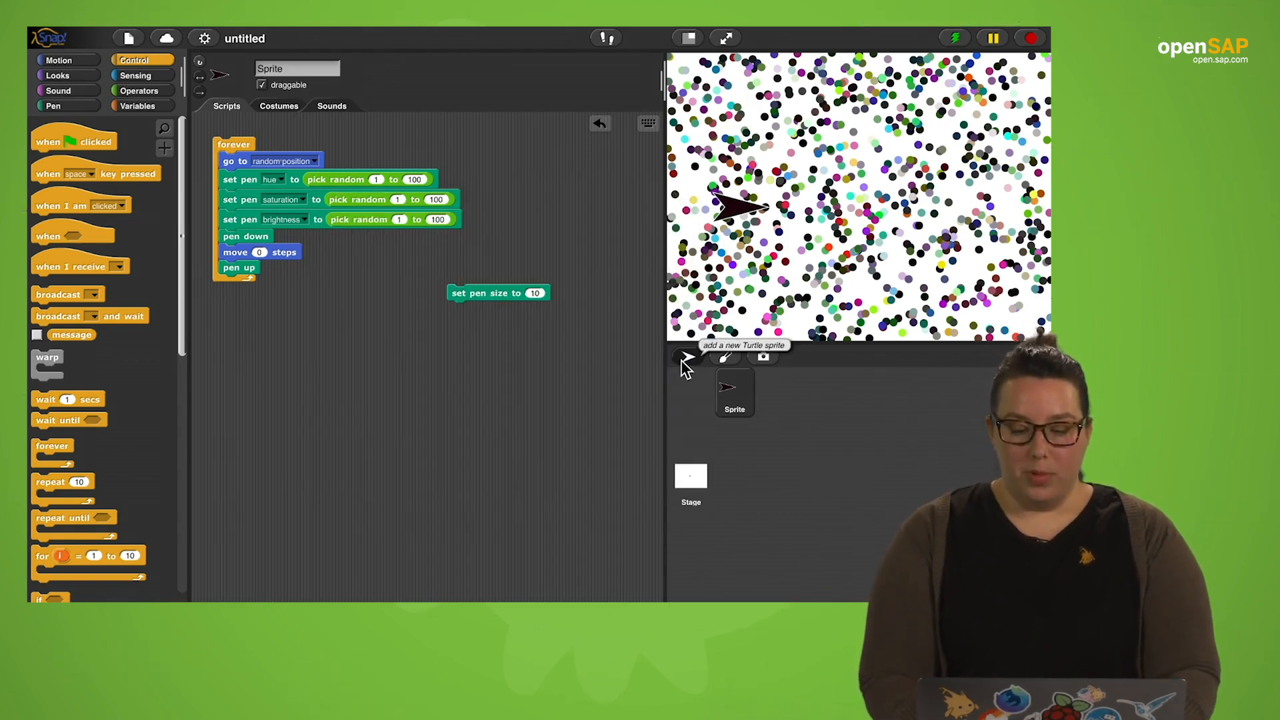
pyautogui.click(688, 357)
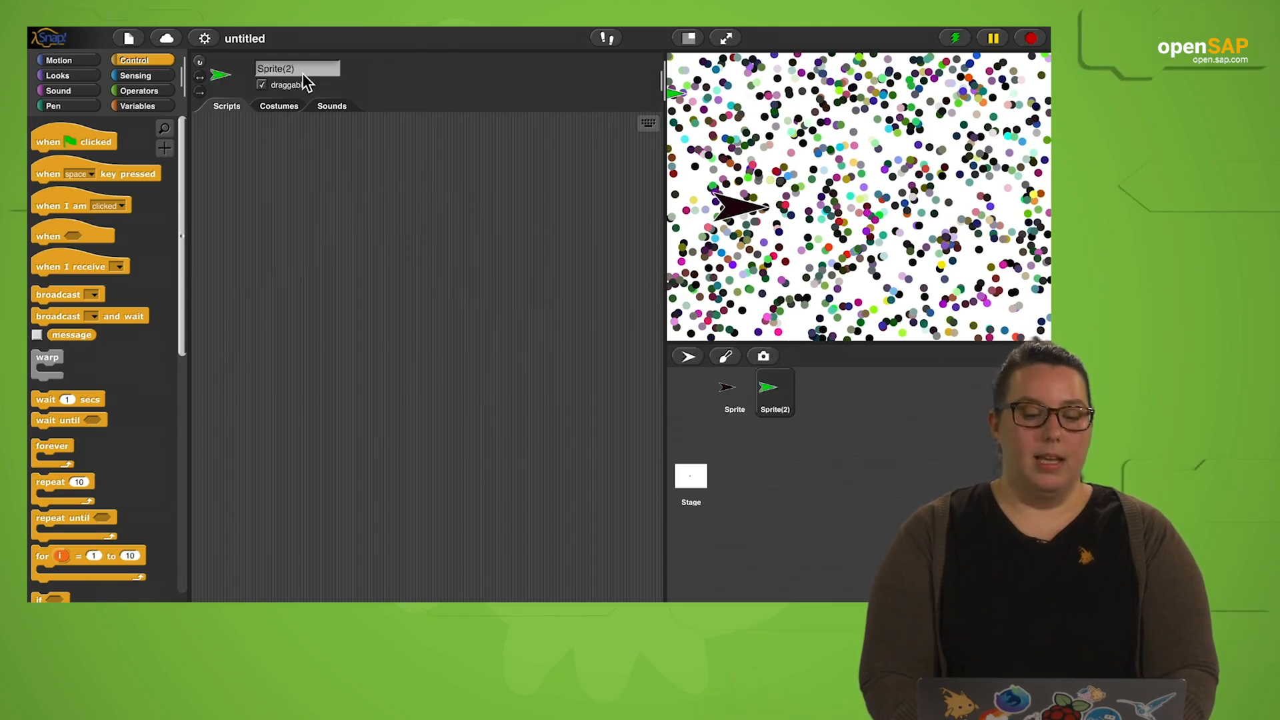
pyautogui.write('Sp')
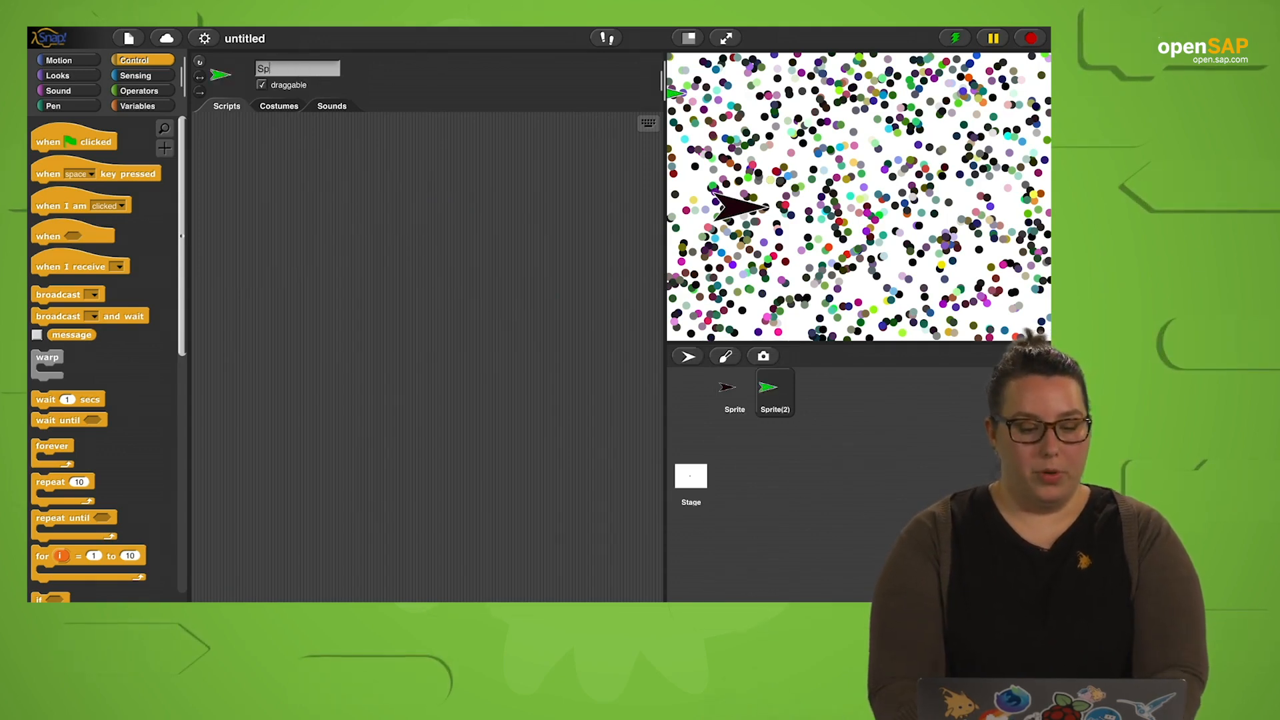
pyautogui.write('ritePhoto')
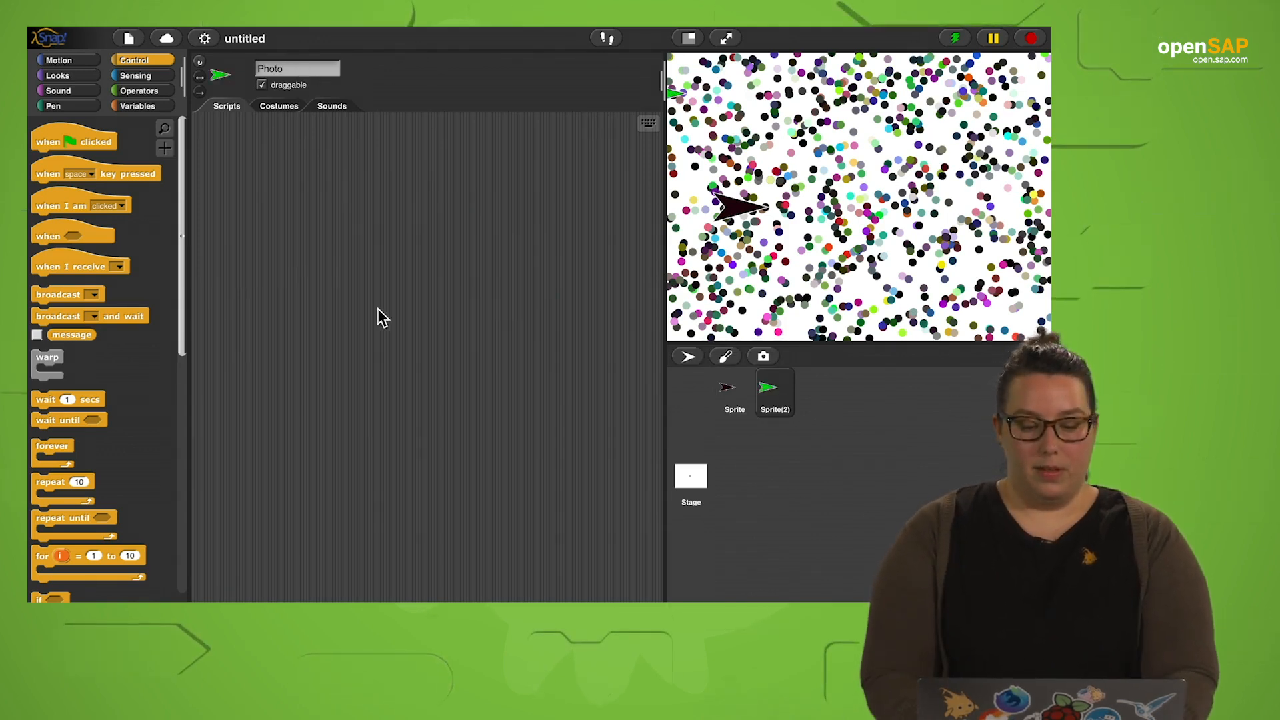
# Import Jadga&Alonzo.png from Spotlight as the new sprite's costume.
pyautogui.press('super+space')
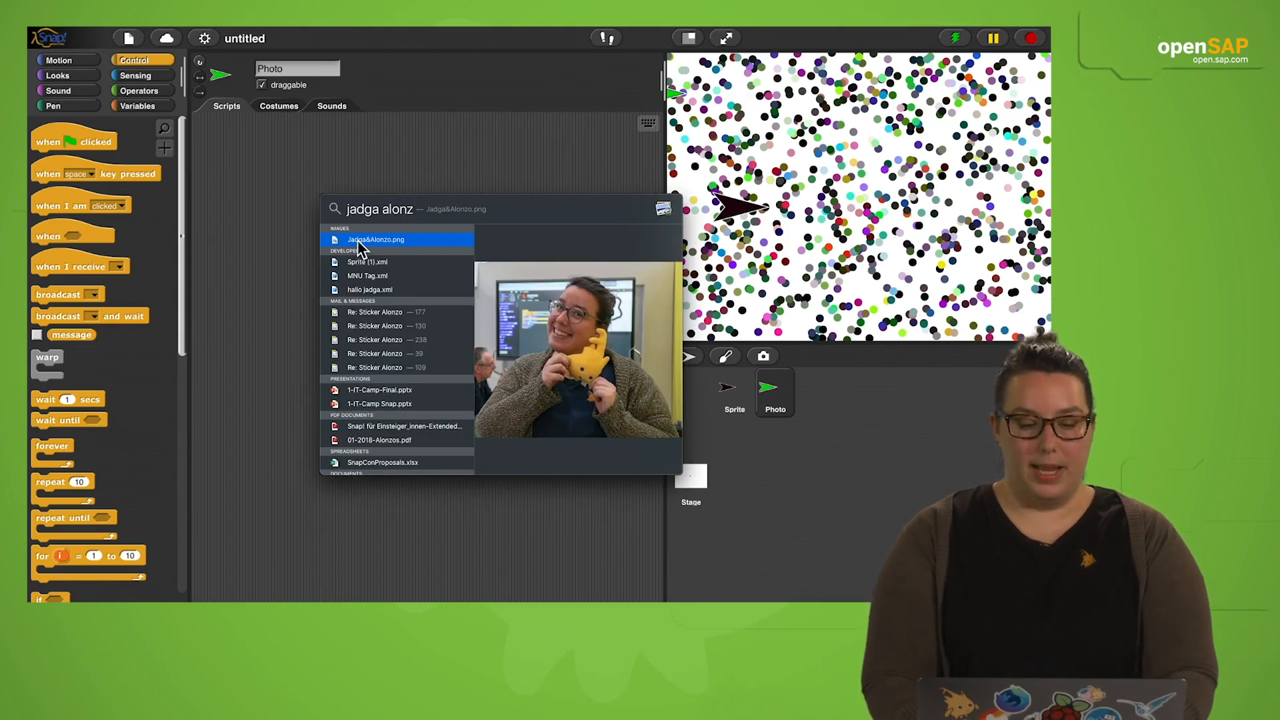
pyautogui.moveTo(357, 243); pyautogui.dragTo(336, 148)
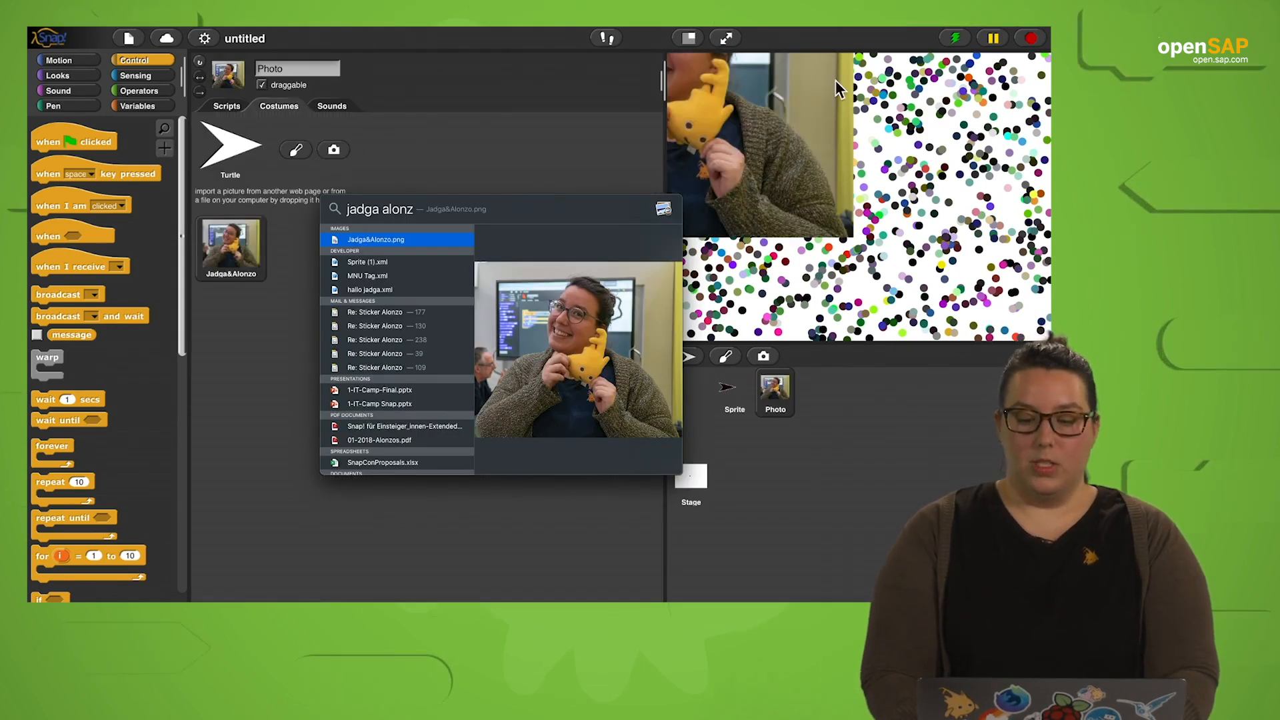
pyautogui.press('Escape')
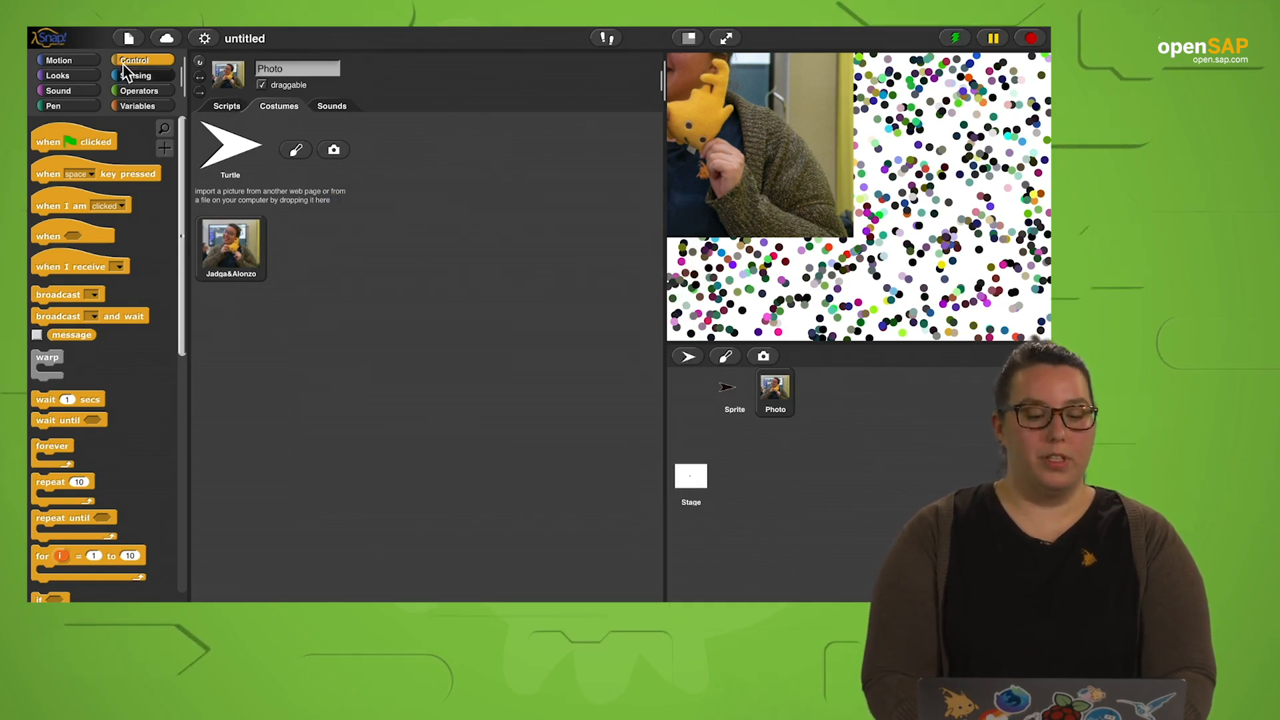
# Centre the Photo sprite on the stage with 'go to x:0 y:0'.
pyautogui.click(66, 60)
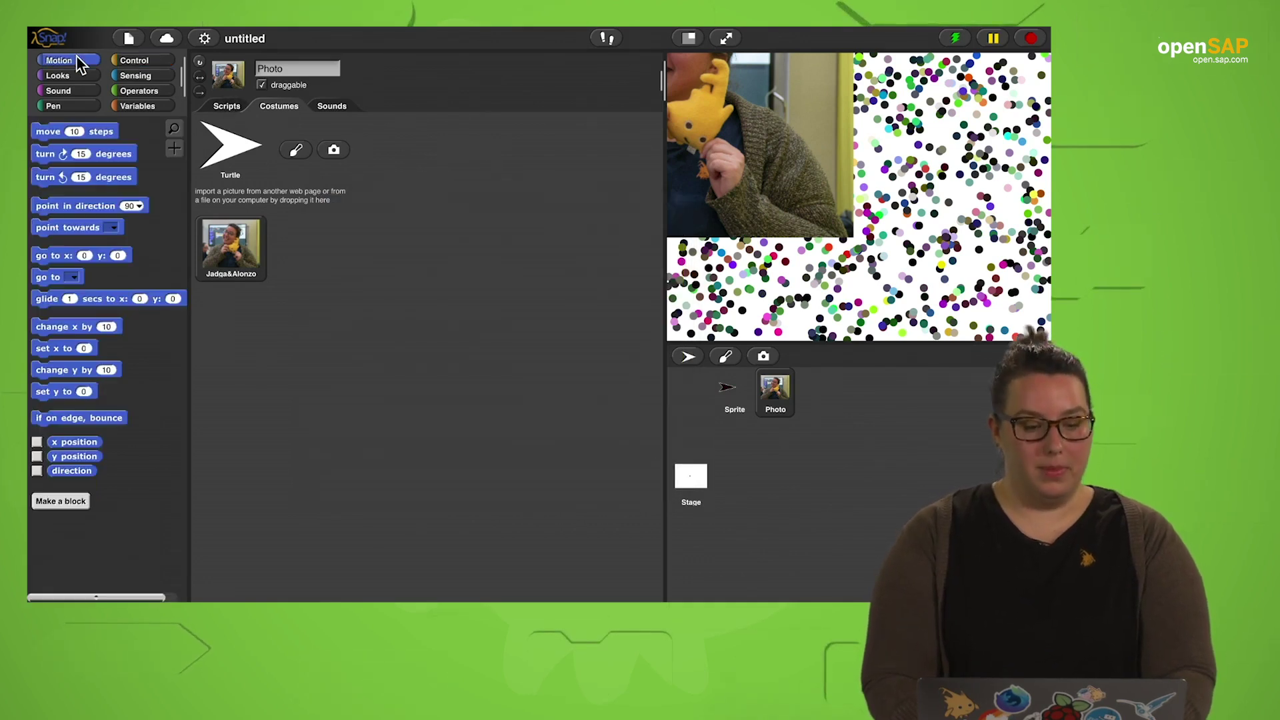
pyautogui.click(52, 257)
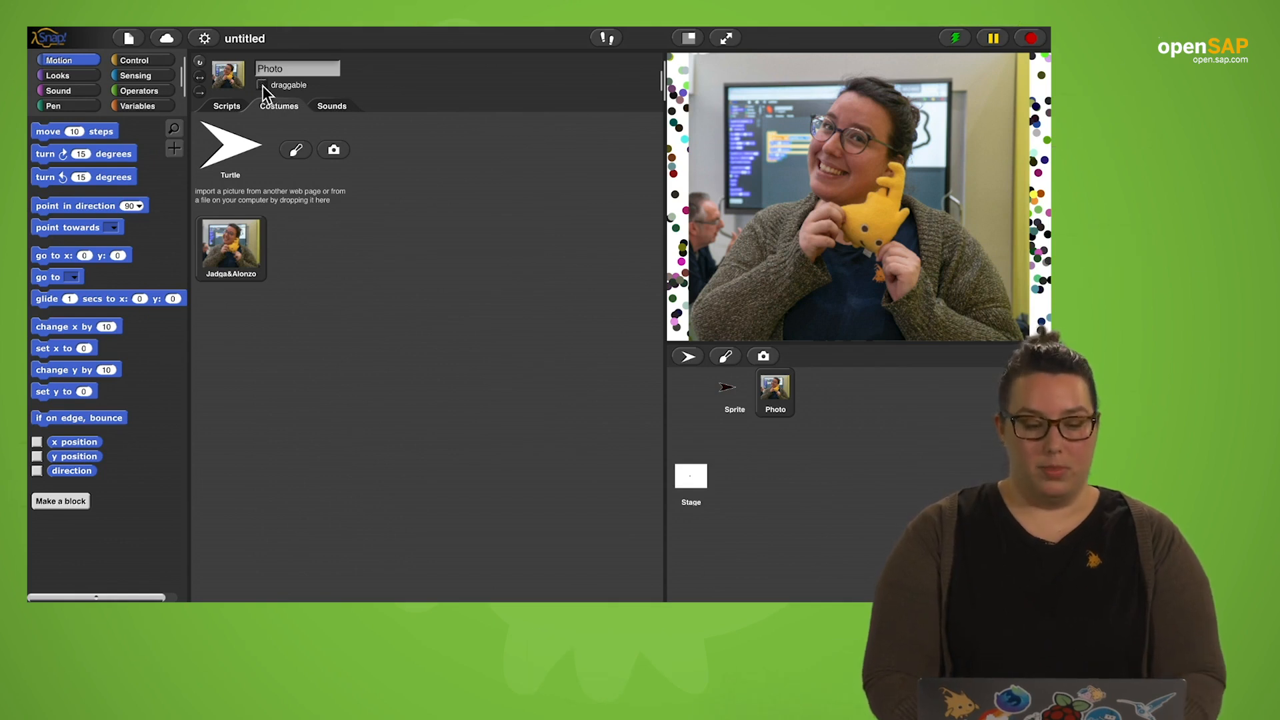
# In the pen sprite's scripts, place a Sensing reporter set to 'hue at myself'.
pyautogui.click(734, 413)
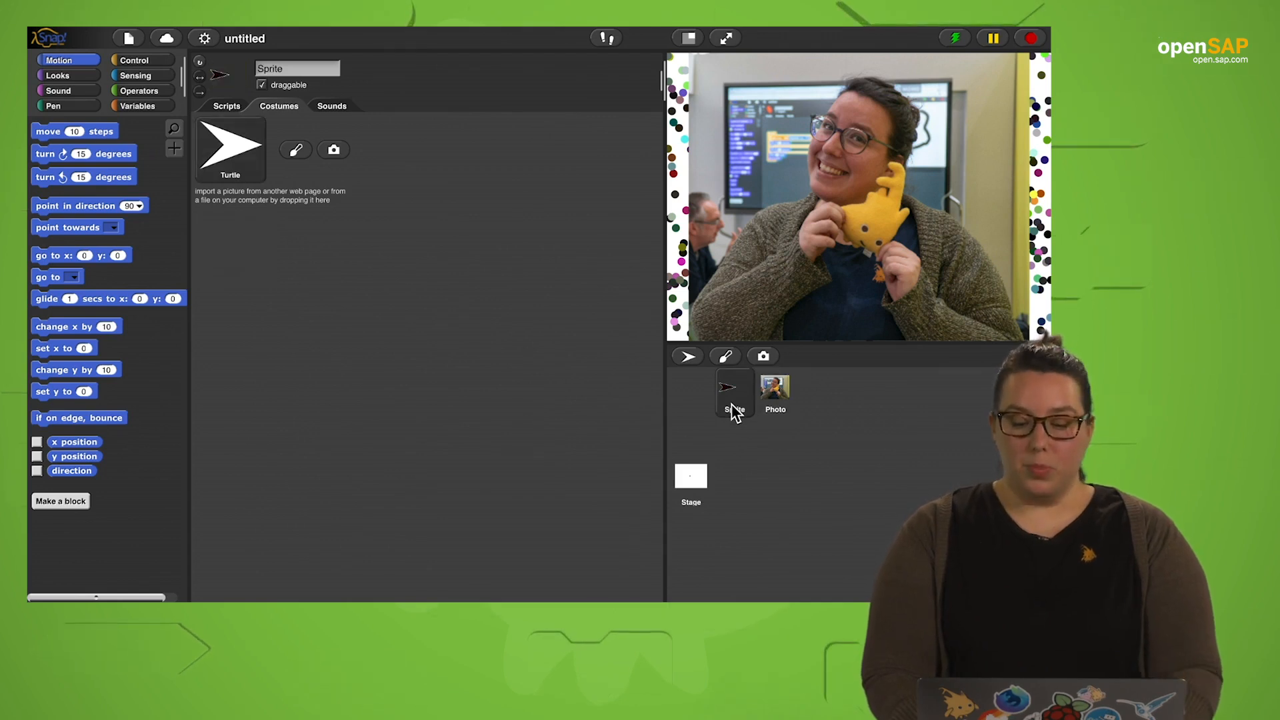
pyautogui.click(226, 106)
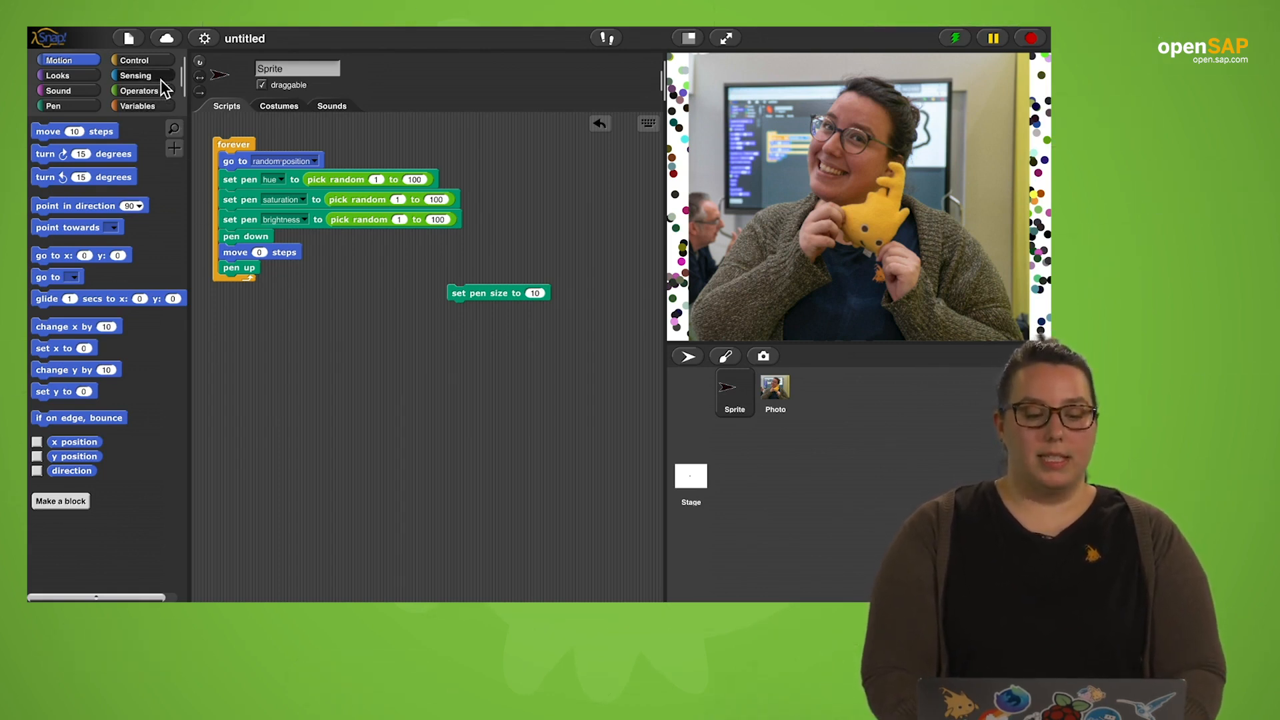
pyautogui.click(140, 76)
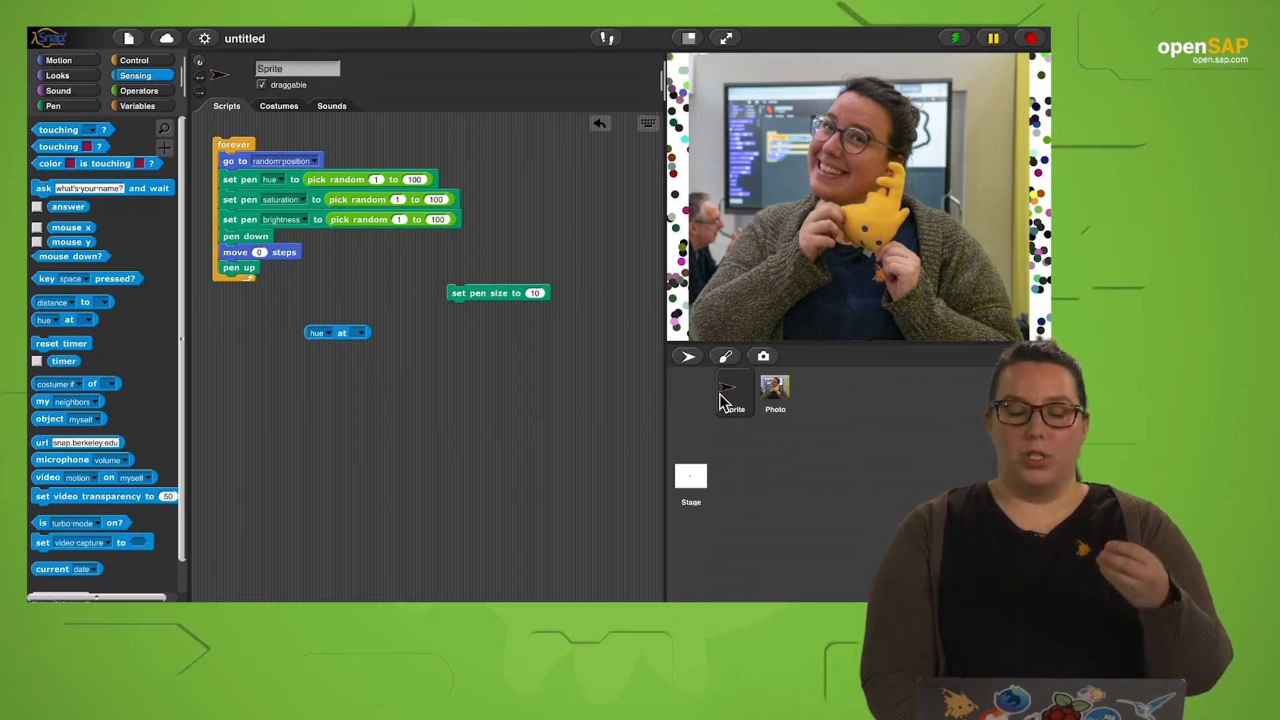
pyautogui.click(362, 334)
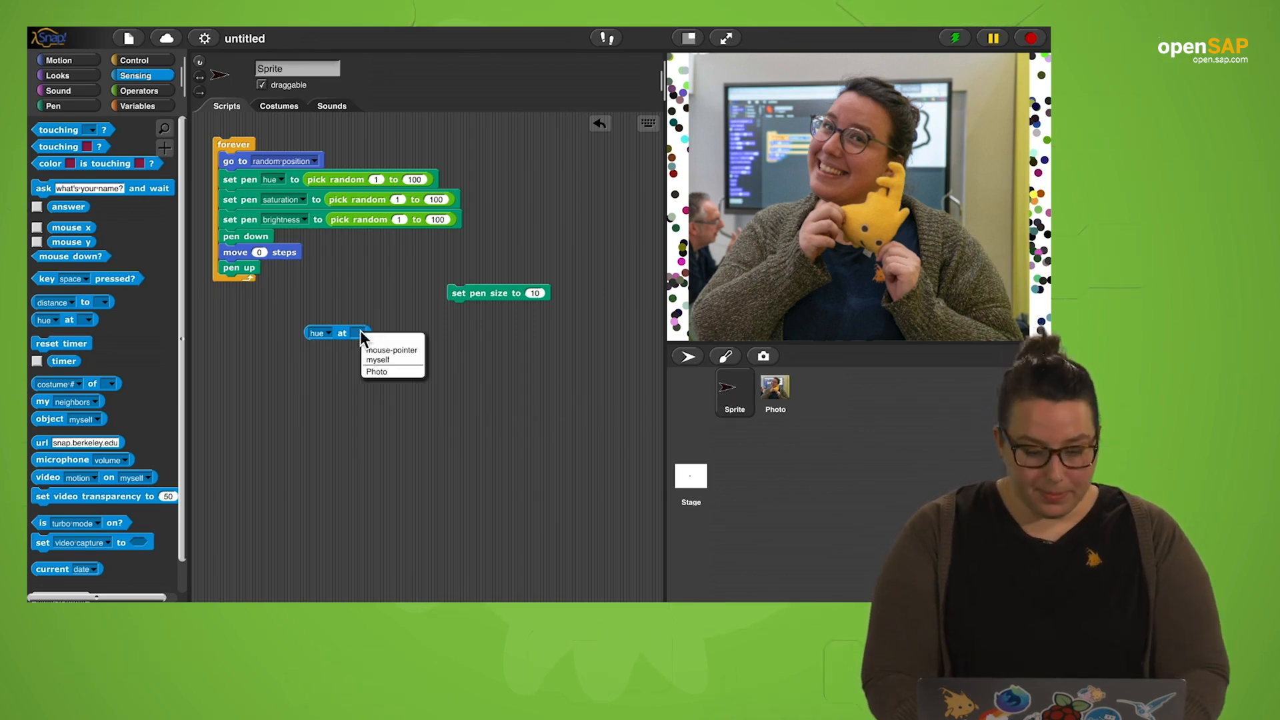
pyautogui.click(403, 360)
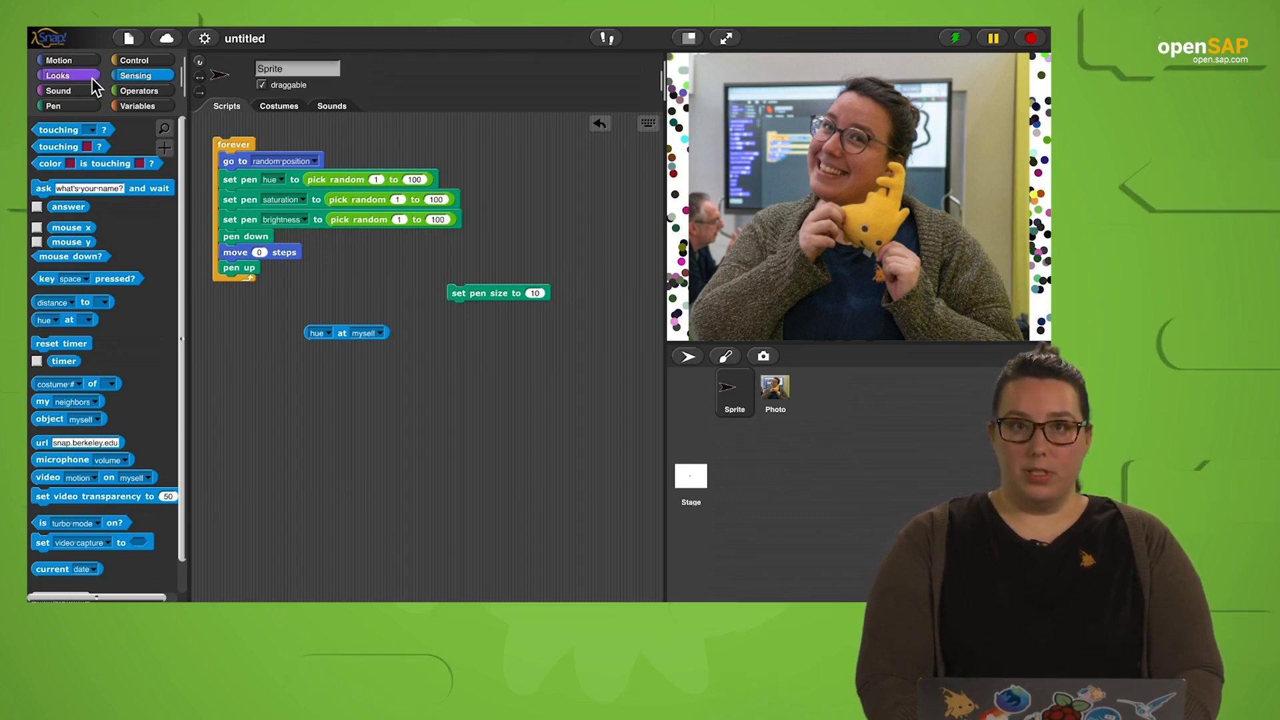
# Add a 'go to front layer' block, move the pen sprite onto the photo and read the hue there.
pyautogui.click(60, 75)
pyautogui.scroll(-1, 84, 414)
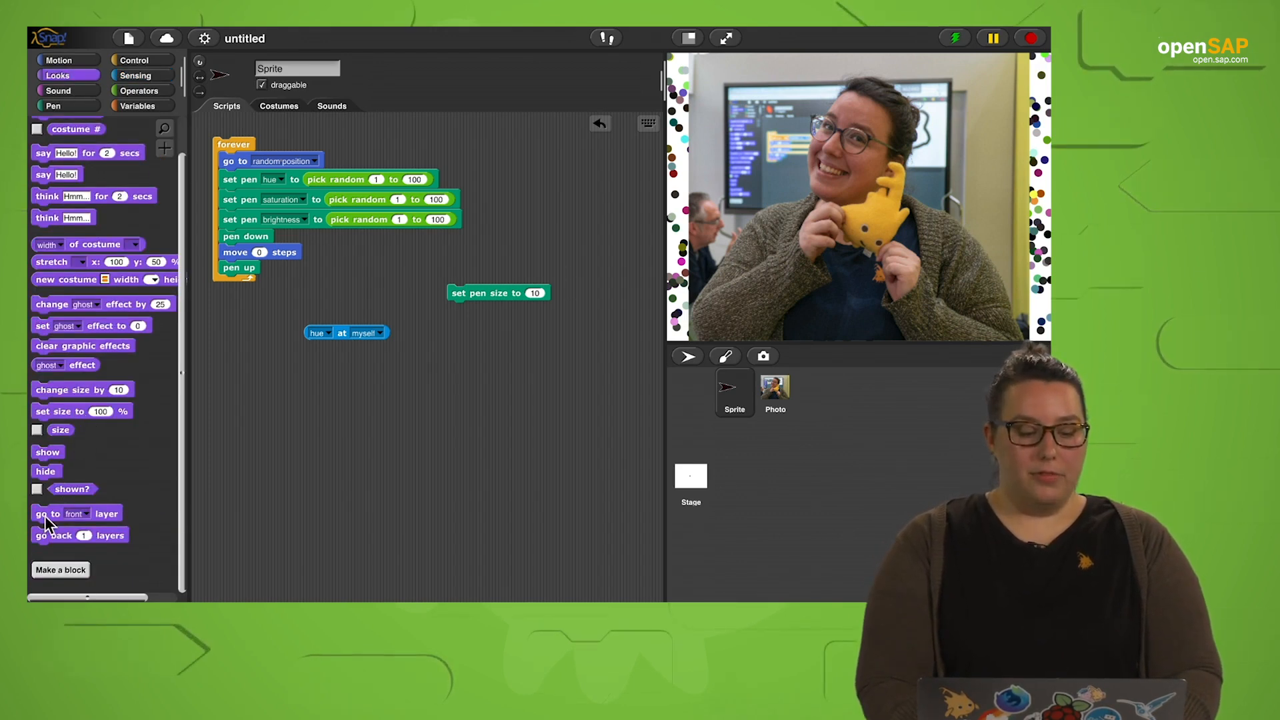
pyautogui.moveTo(46, 517); pyautogui.dragTo(323, 398)
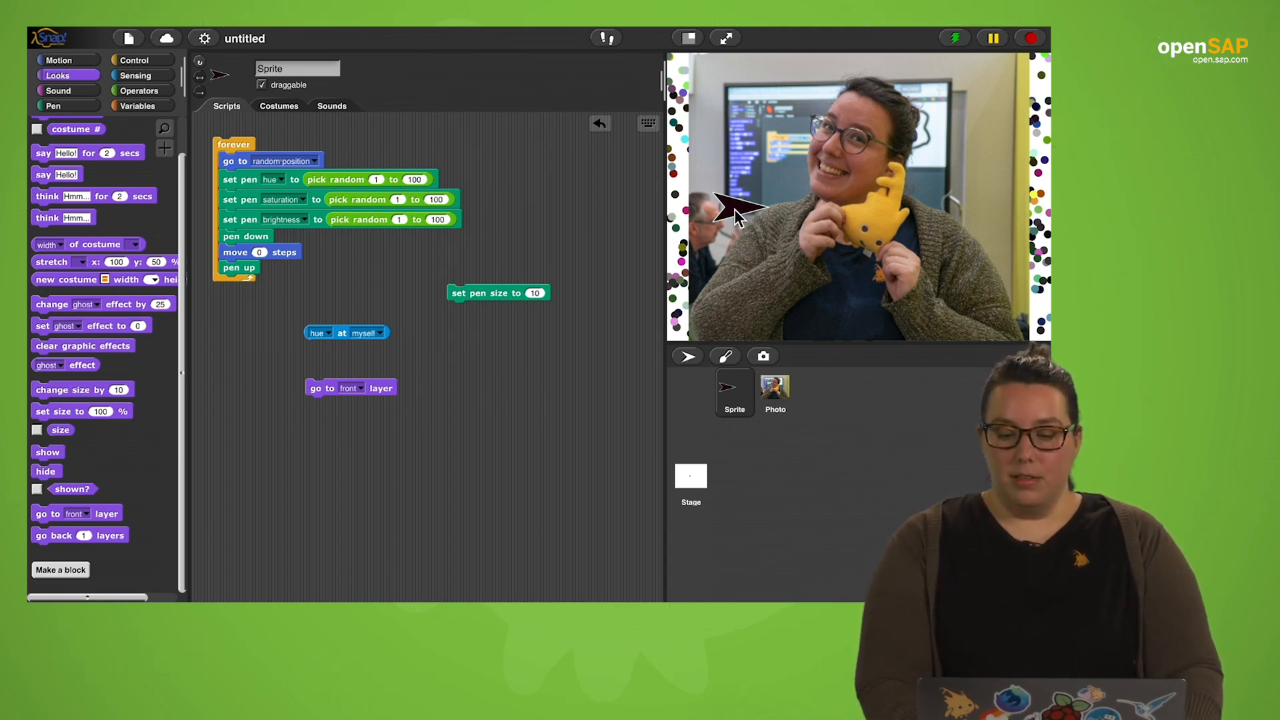
pyautogui.moveTo(735, 210); pyautogui.dragTo(837, 213)
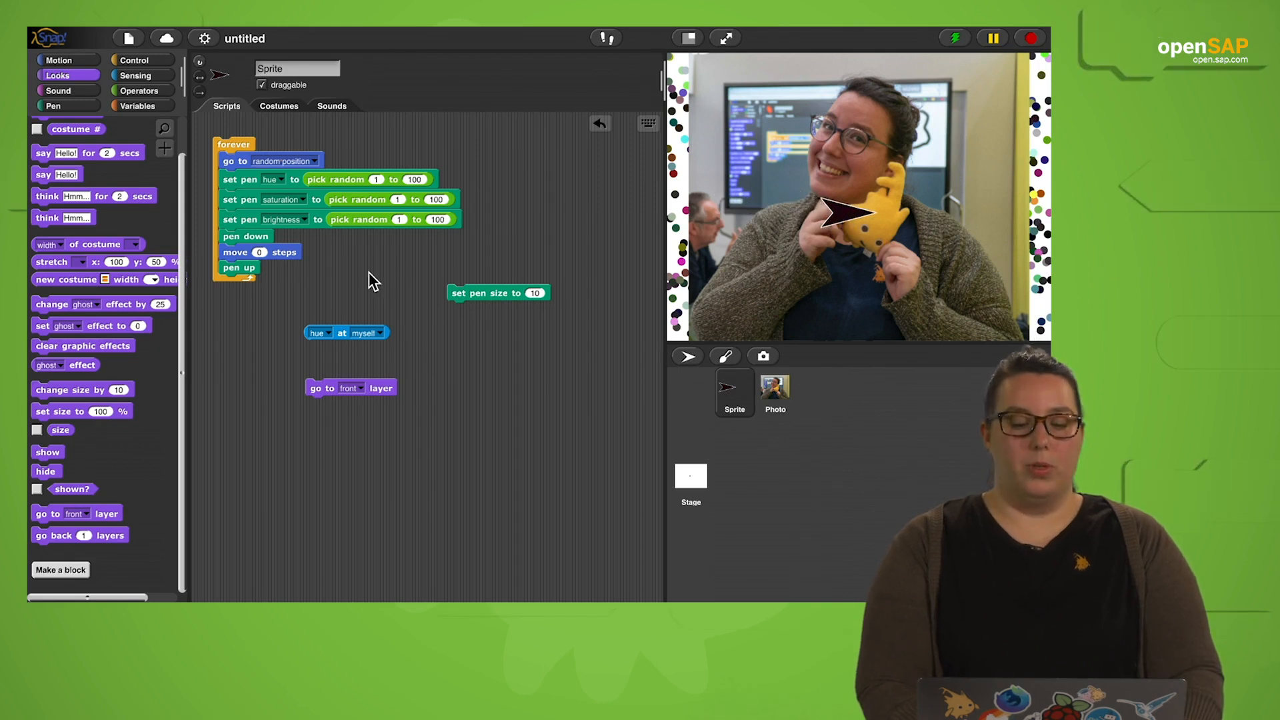
pyautogui.click(345, 334)
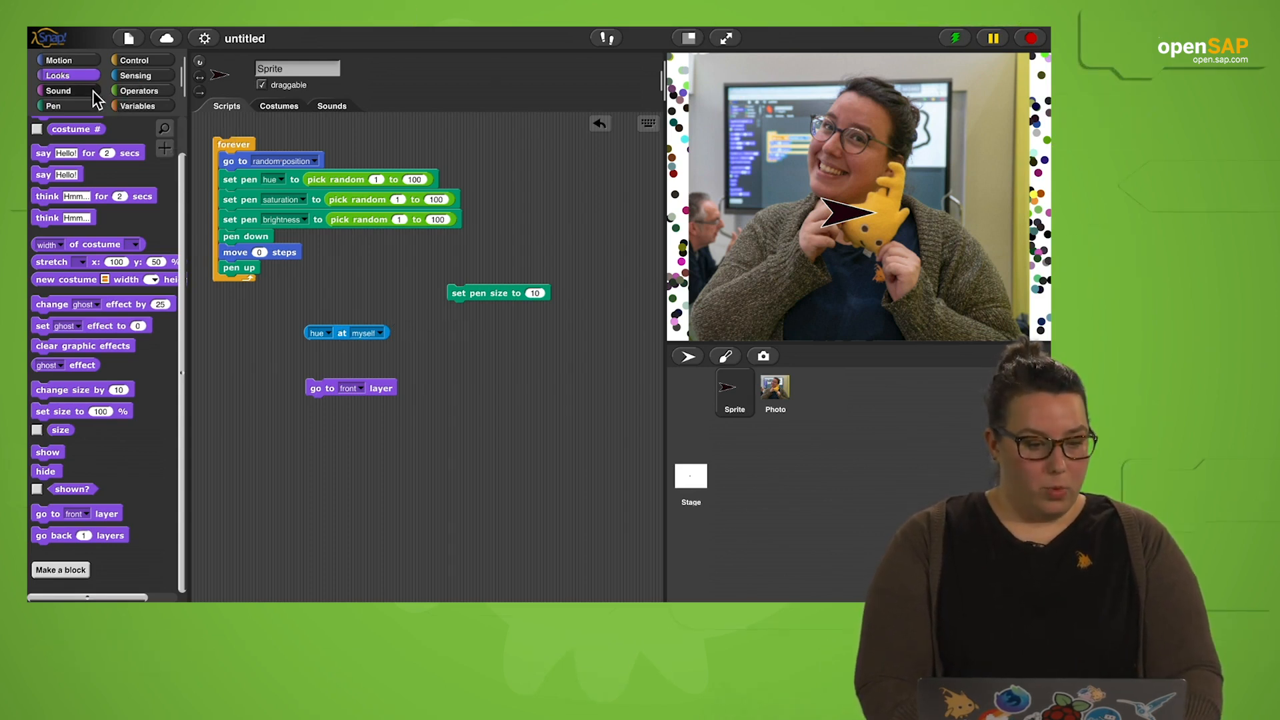
# Try a colour in the 'set pen color to' swatch, then move the pen sprite across the photo.
pyautogui.click(54, 106)
pyautogui.click(117, 215)
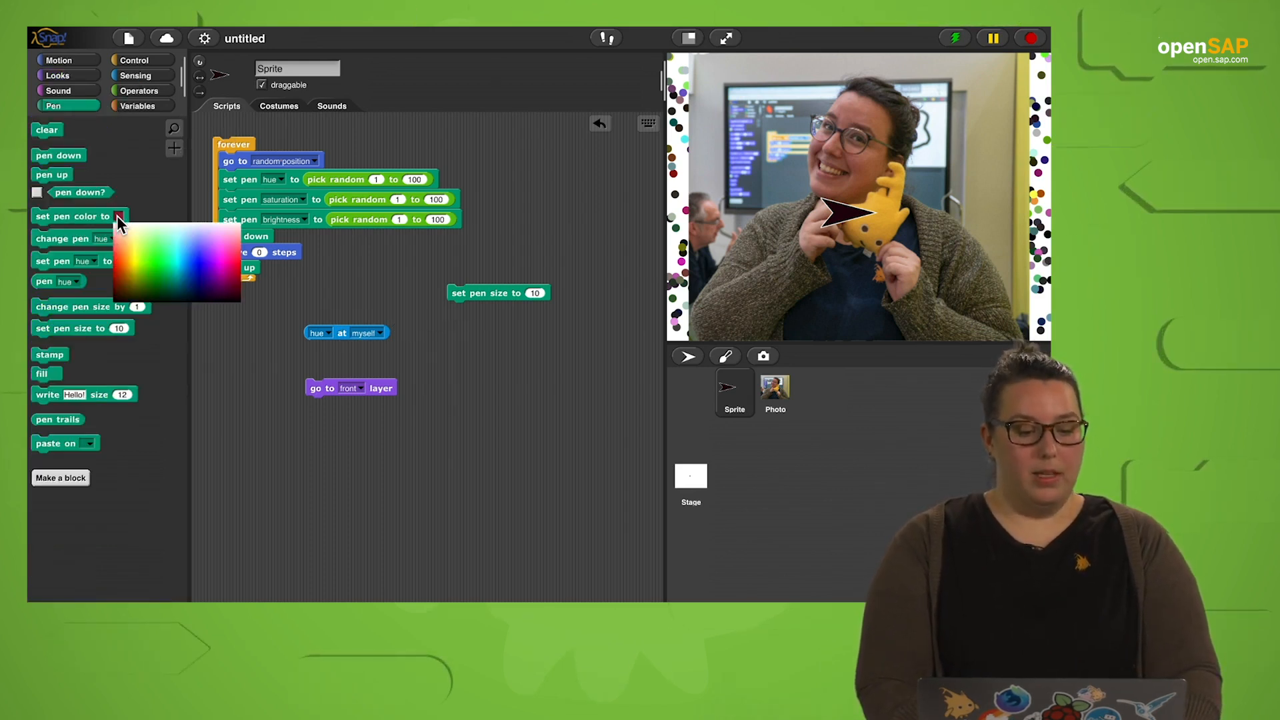
pyautogui.moveTo(127, 261); pyautogui.dragTo(136, 271)
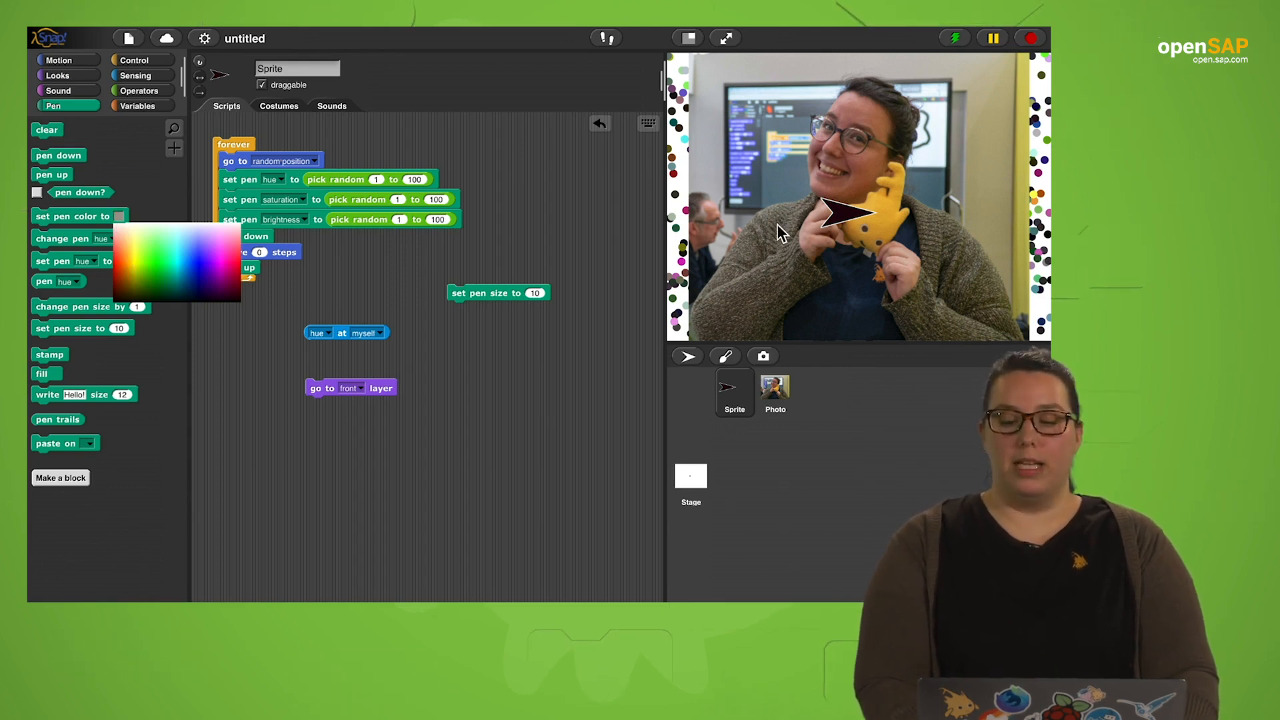
pyautogui.click(731, 171)
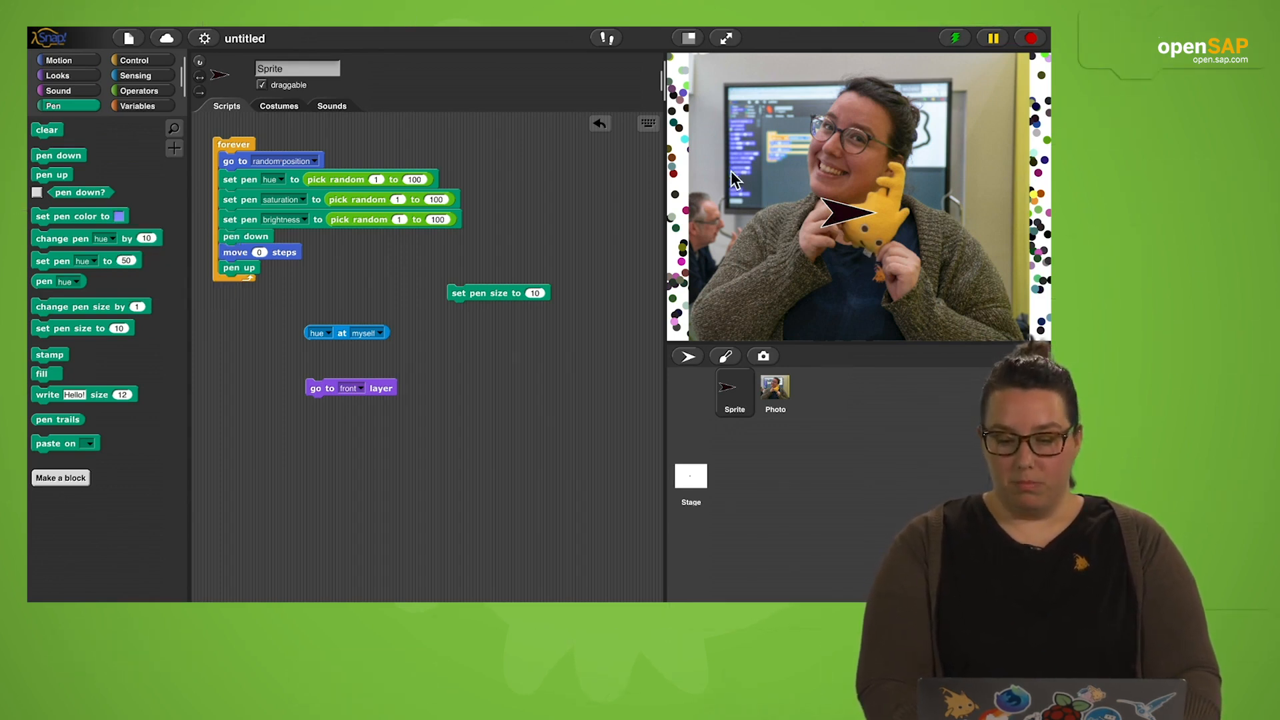
pyautogui.moveTo(845, 213); pyautogui.dragTo(705, 152)
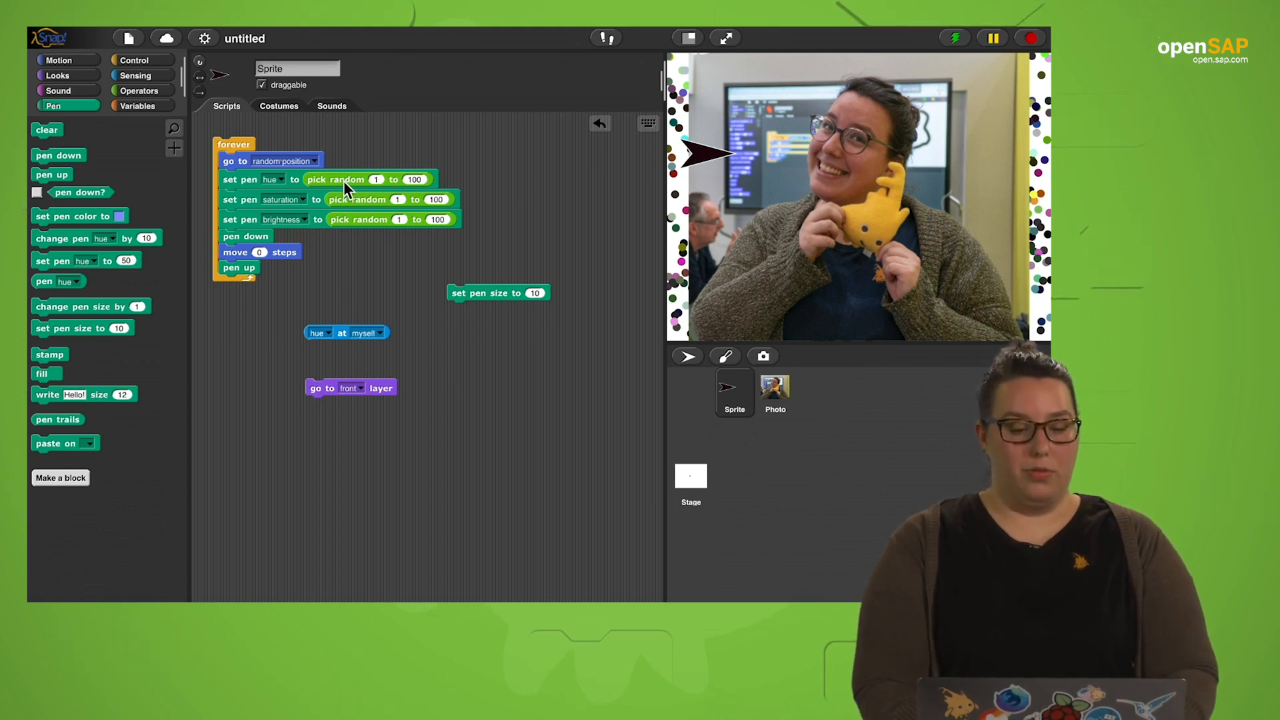
# Remove the pick random blocks from pen hue, saturation and brightness, and set hue from 'hue at myself'.
pyautogui.moveTo(344, 179); pyautogui.dragTo(86, 178)
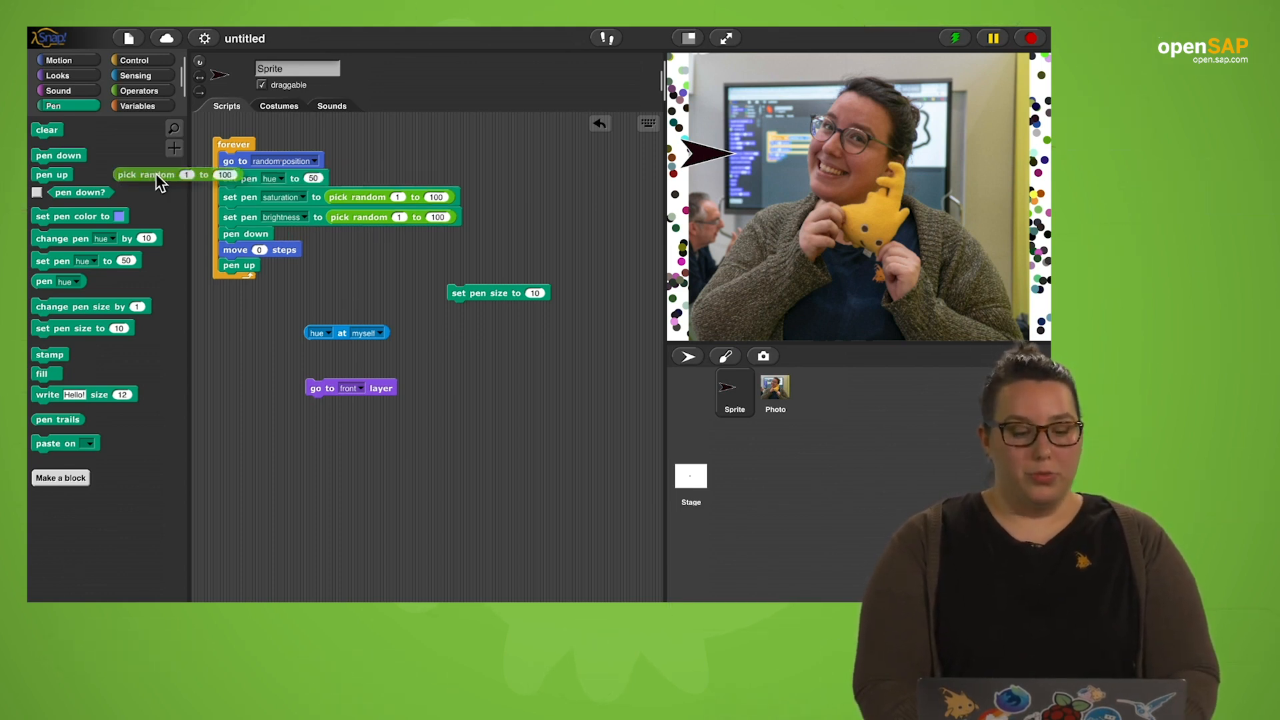
pyautogui.moveTo(385, 201); pyautogui.dragTo(182, 192)
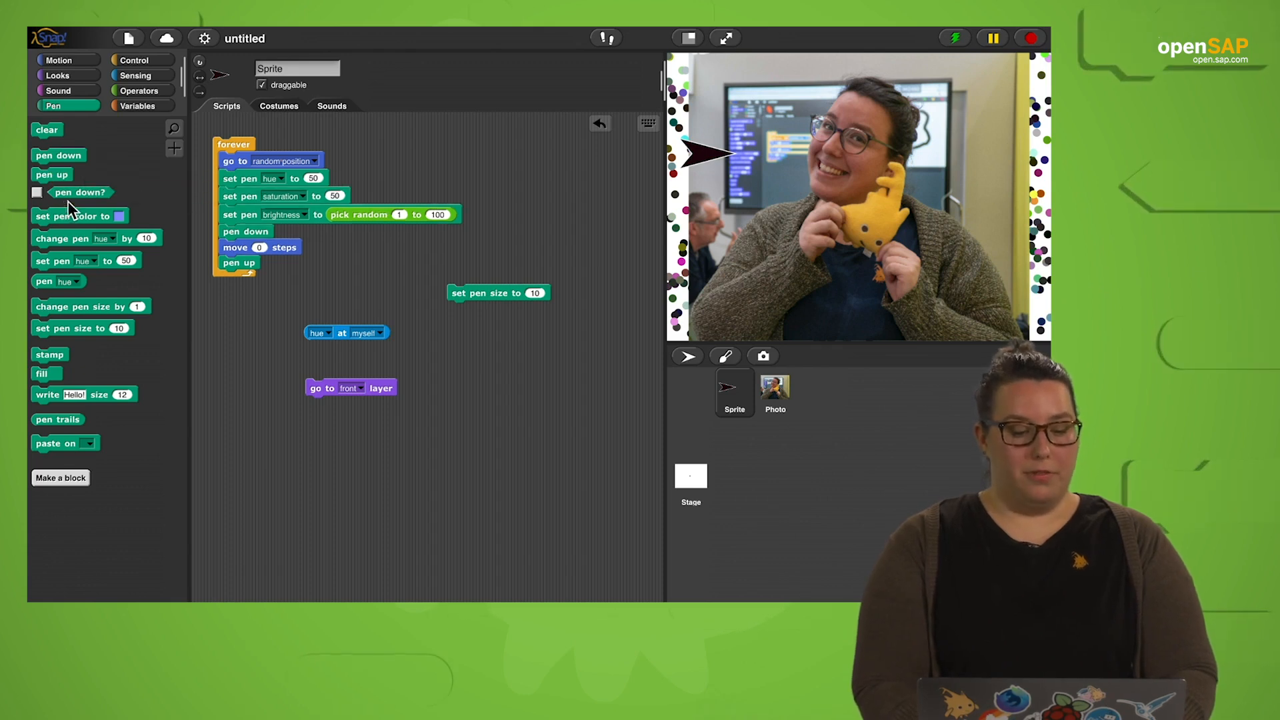
pyautogui.moveTo(355, 215); pyautogui.dragTo(179, 215)
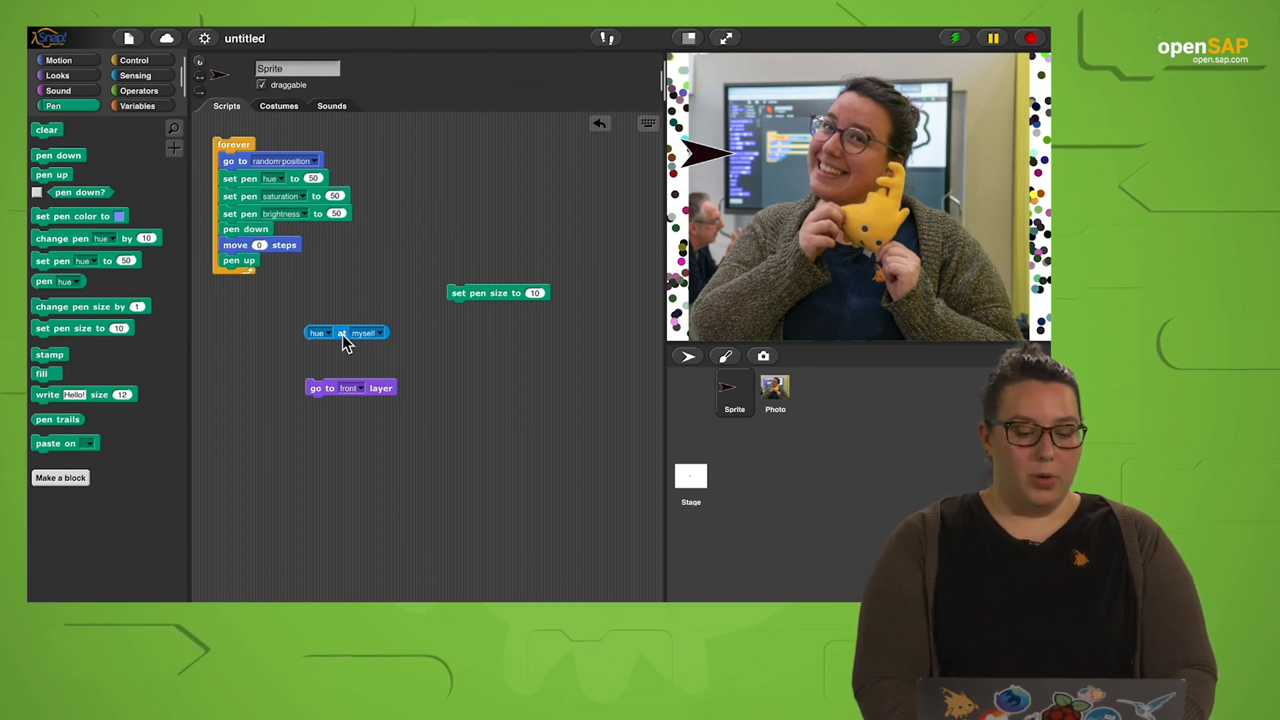
pyautogui.moveTo(343, 334); pyautogui.dragTo(345, 181)
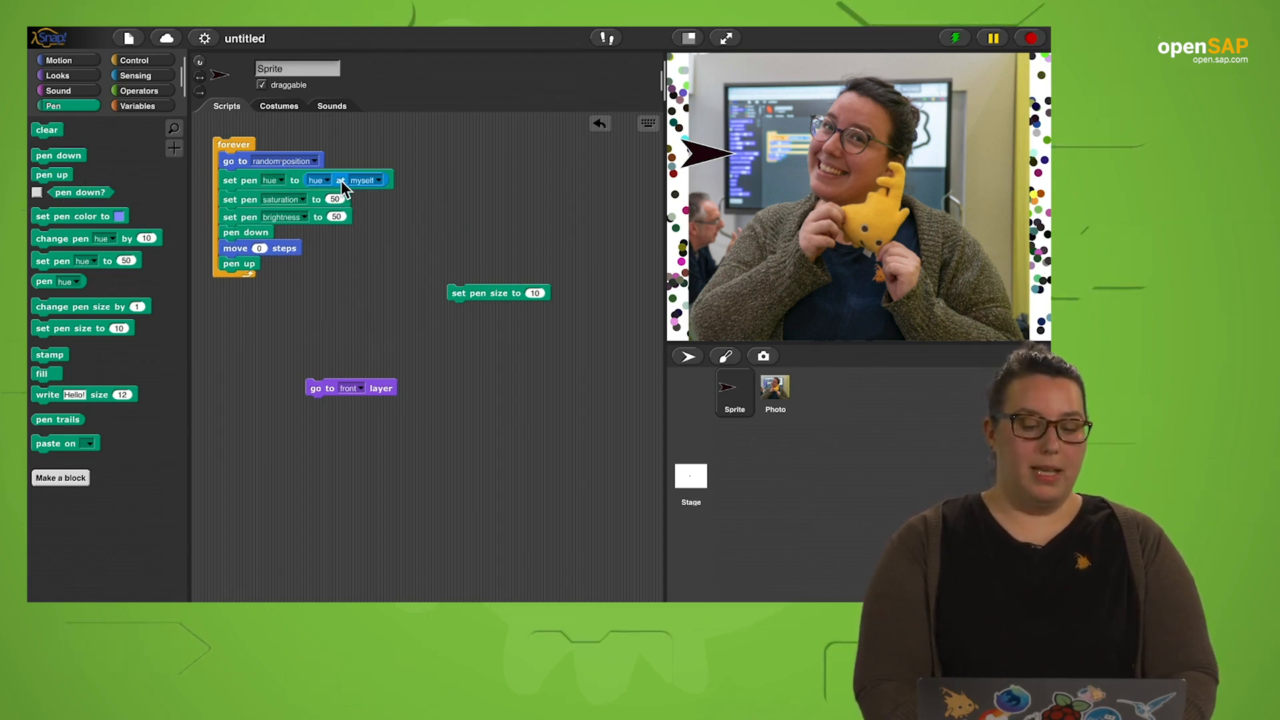
# Duplicate the reporter into the saturation and brightness slots, switched to saturation and brightness at myself.
pyautogui.rightClick(341, 180)
pyautogui.click(360, 192)
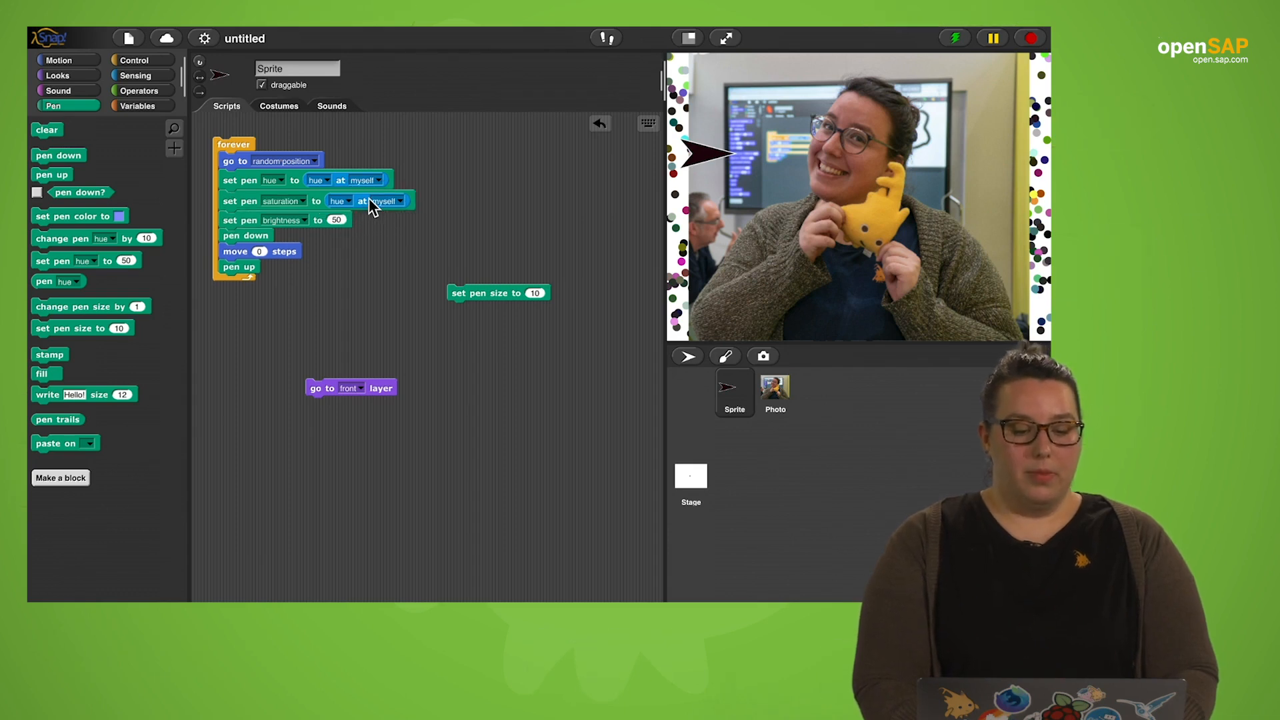
pyautogui.click(349, 201)
pyautogui.click(382, 223)
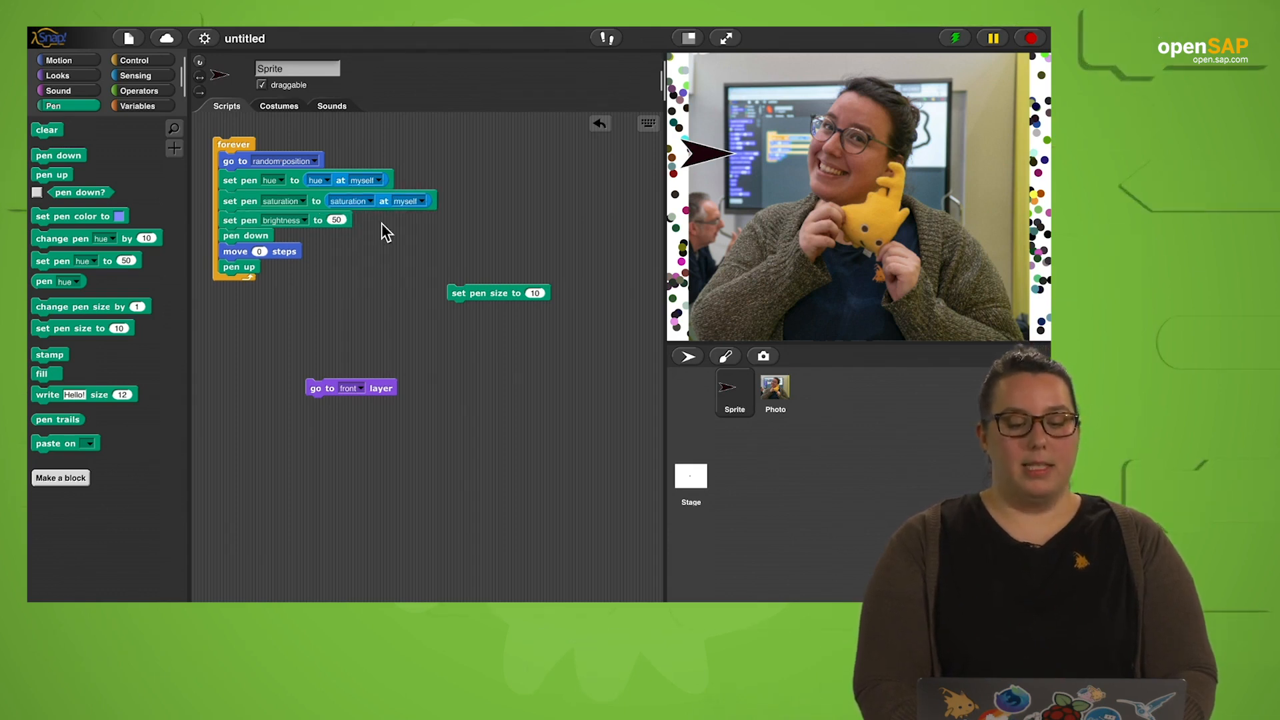
pyautogui.rightClick(382, 199)
pyautogui.click(417, 223)
pyautogui.click(368, 217)
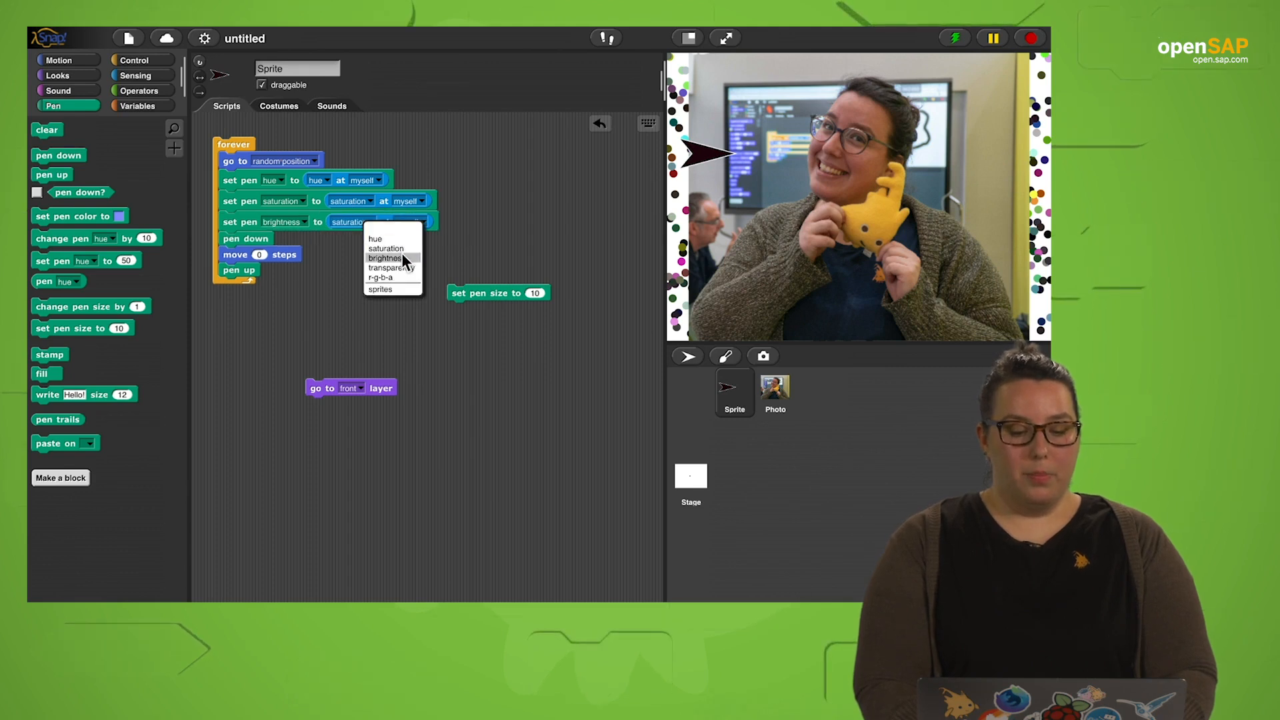
pyautogui.click(386, 258)
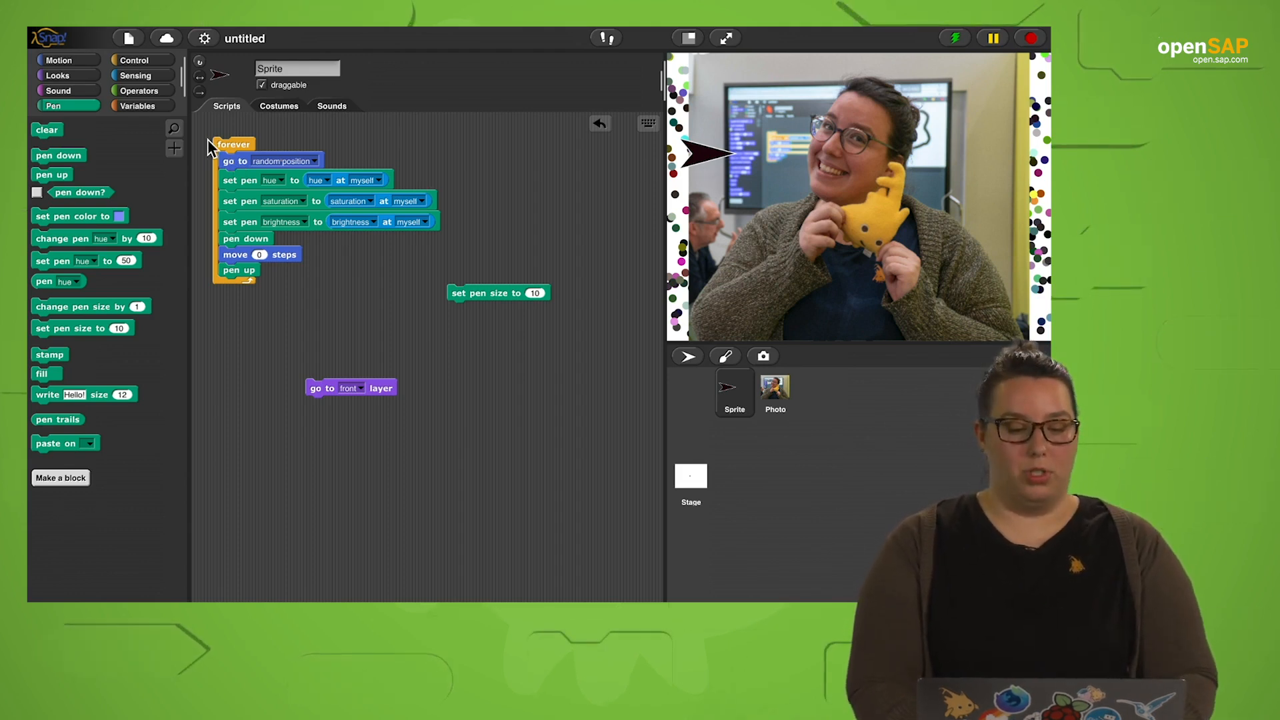
# Test the colour-sampling drawing steps outside the loop and clear the old dots from the stage.
pyautogui.moveTo(229, 161); pyautogui.dragTo(227, 193)
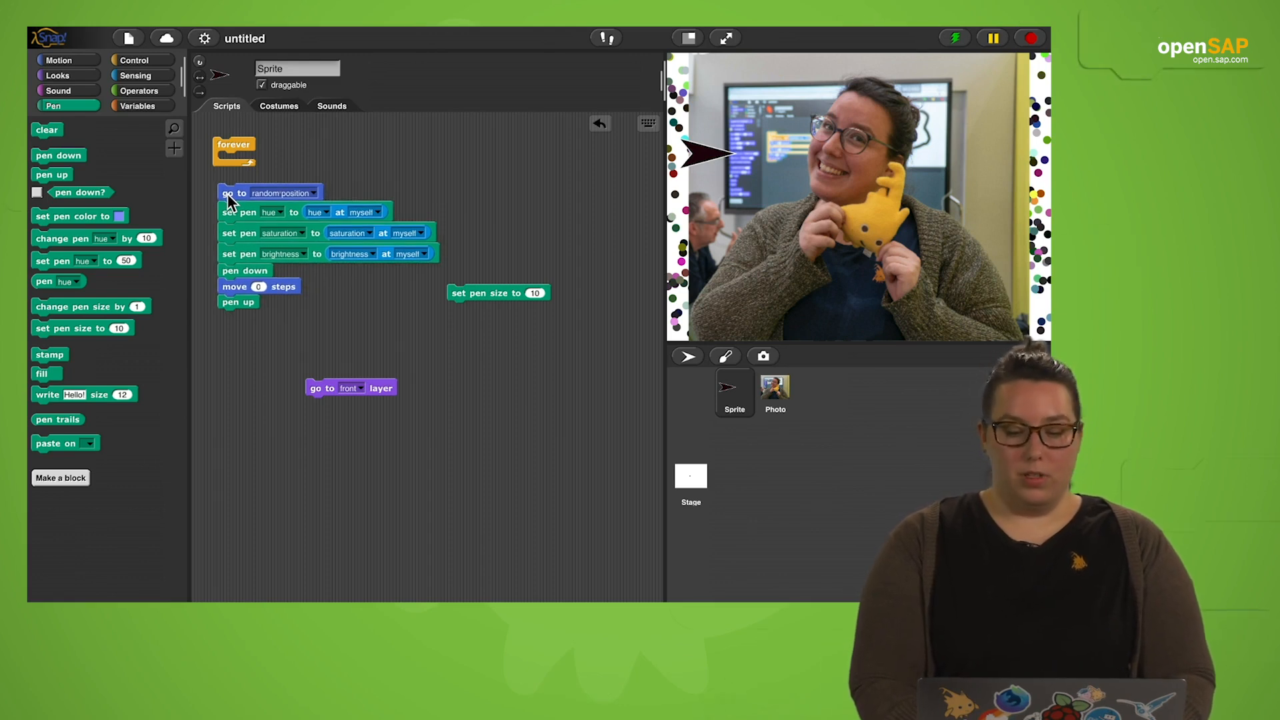
pyautogui.click(227, 193)
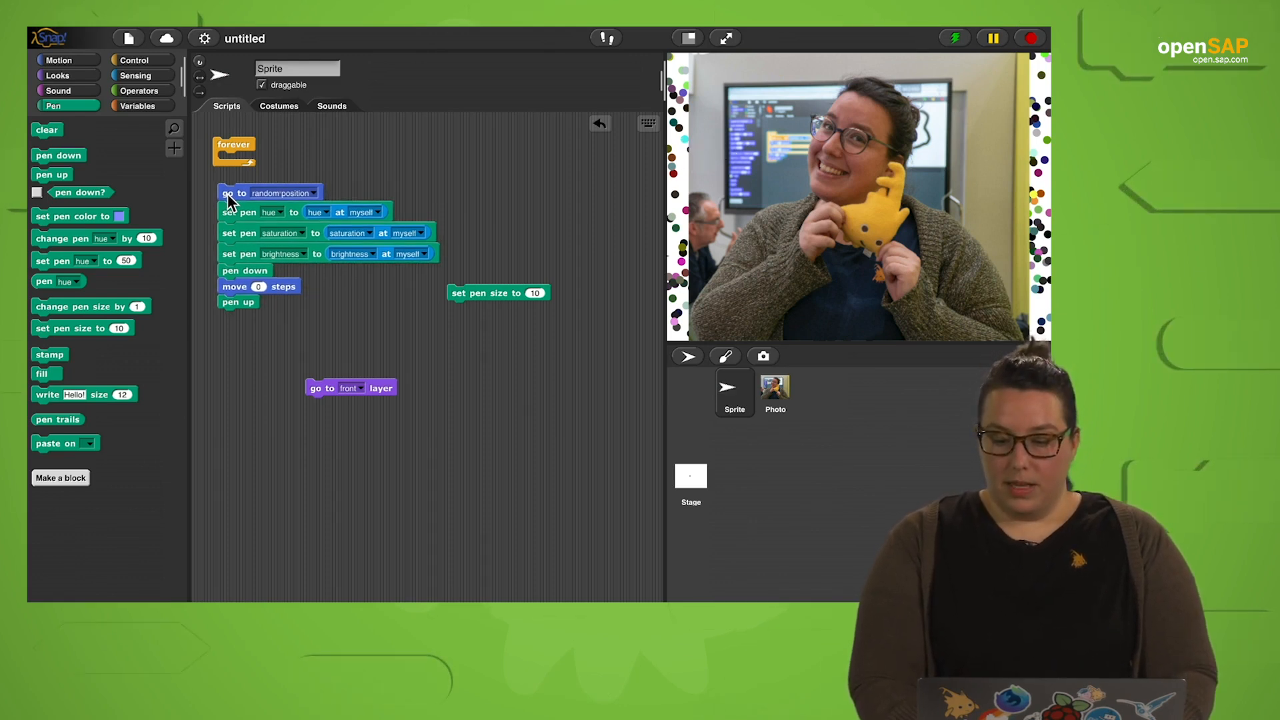
pyautogui.click(227, 194)
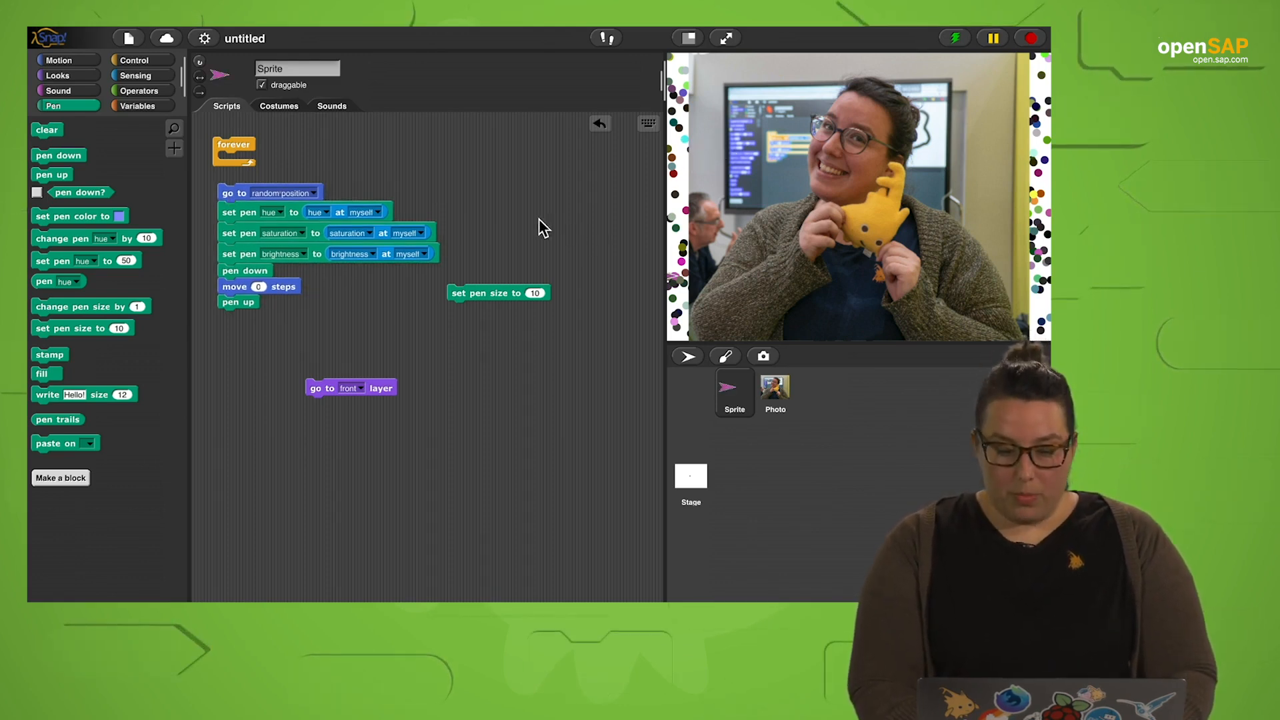
pyautogui.click(47, 130)
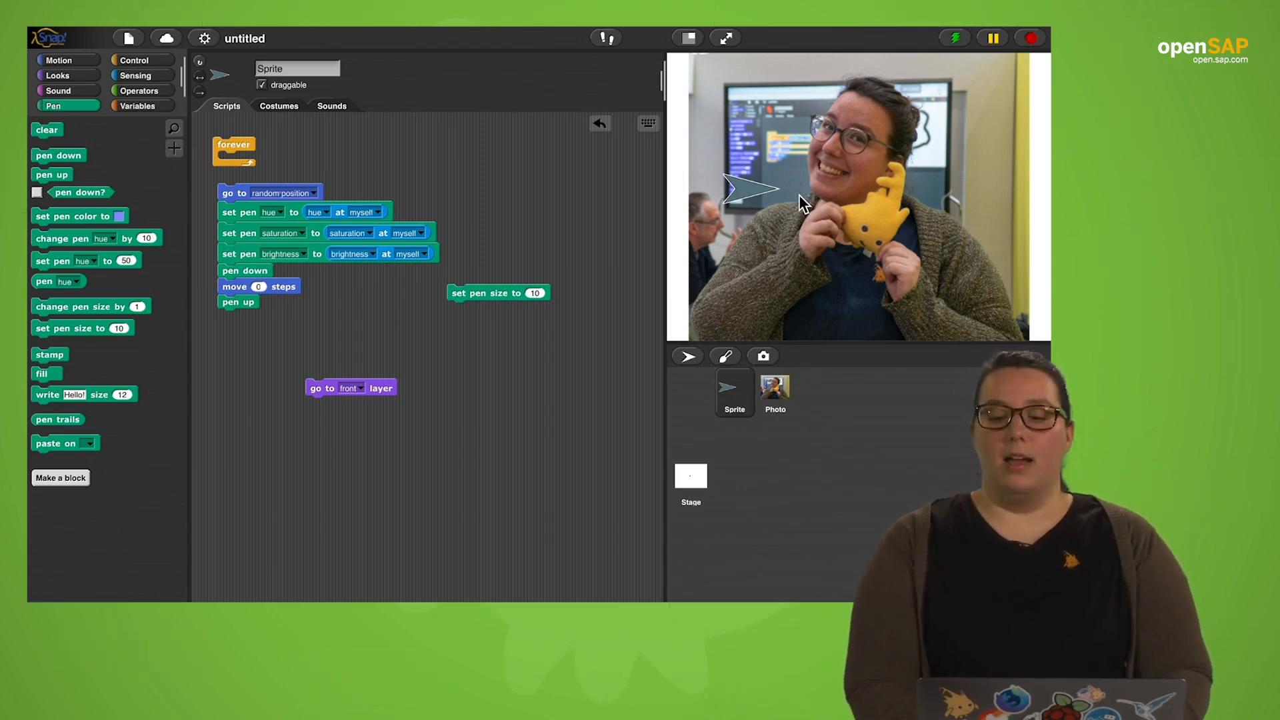
pyautogui.click(242, 200)
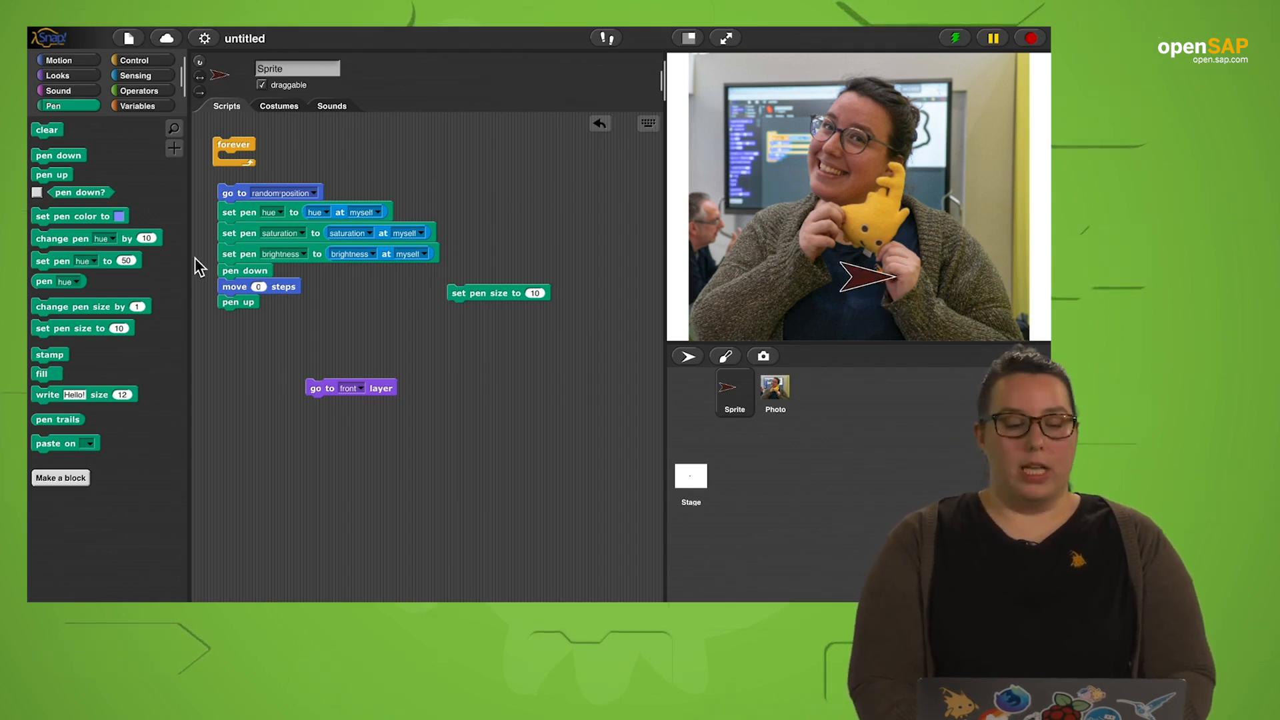
pyautogui.click(231, 195)
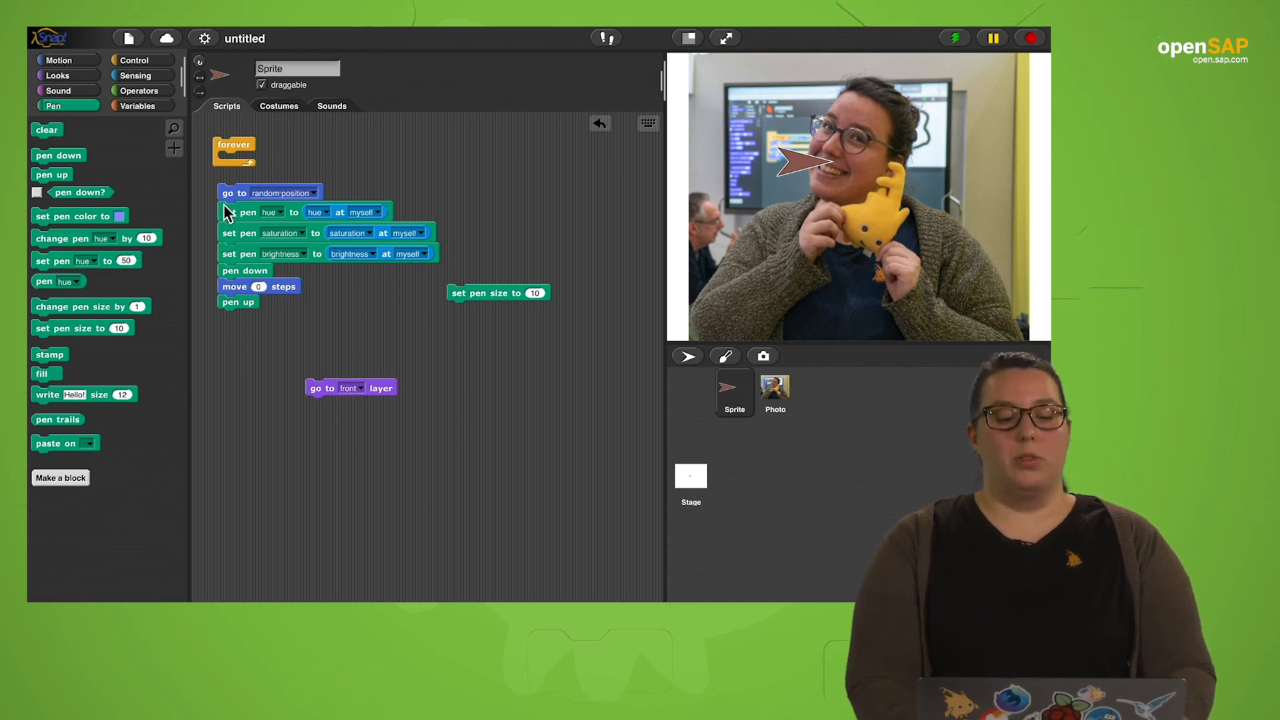
# Put the drawing steps back inside the forever loop and start it running.
pyautogui.moveTo(234, 194); pyautogui.dragTo(235, 172)
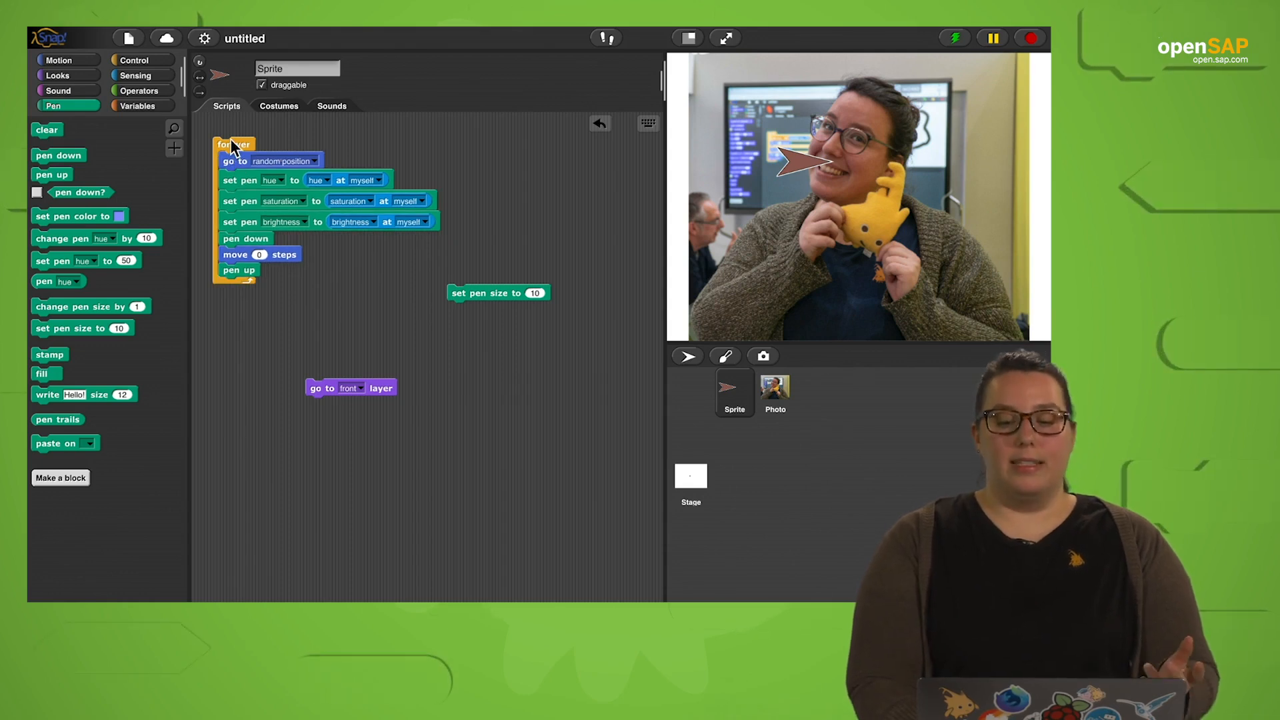
pyautogui.click(230, 146)
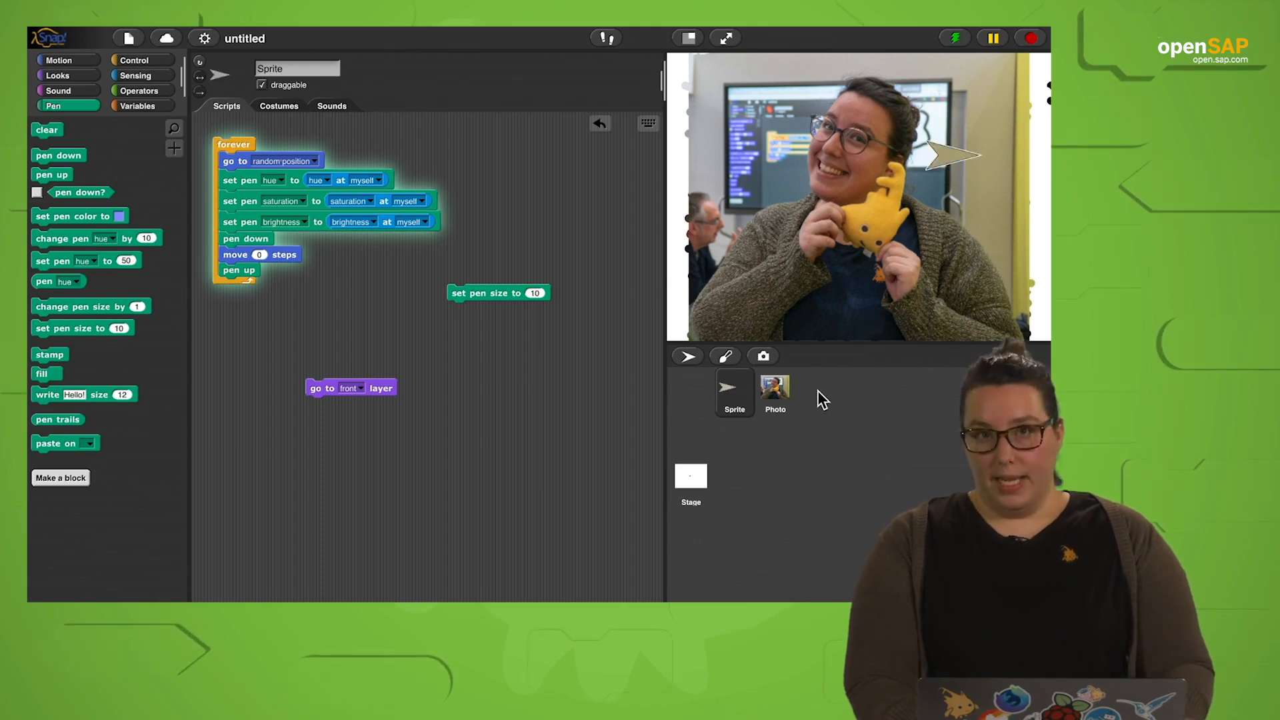
# Give the Photo sprite a 'set ghost effect to' block and apply a ghost effect of 50.
pyautogui.click(785, 404)
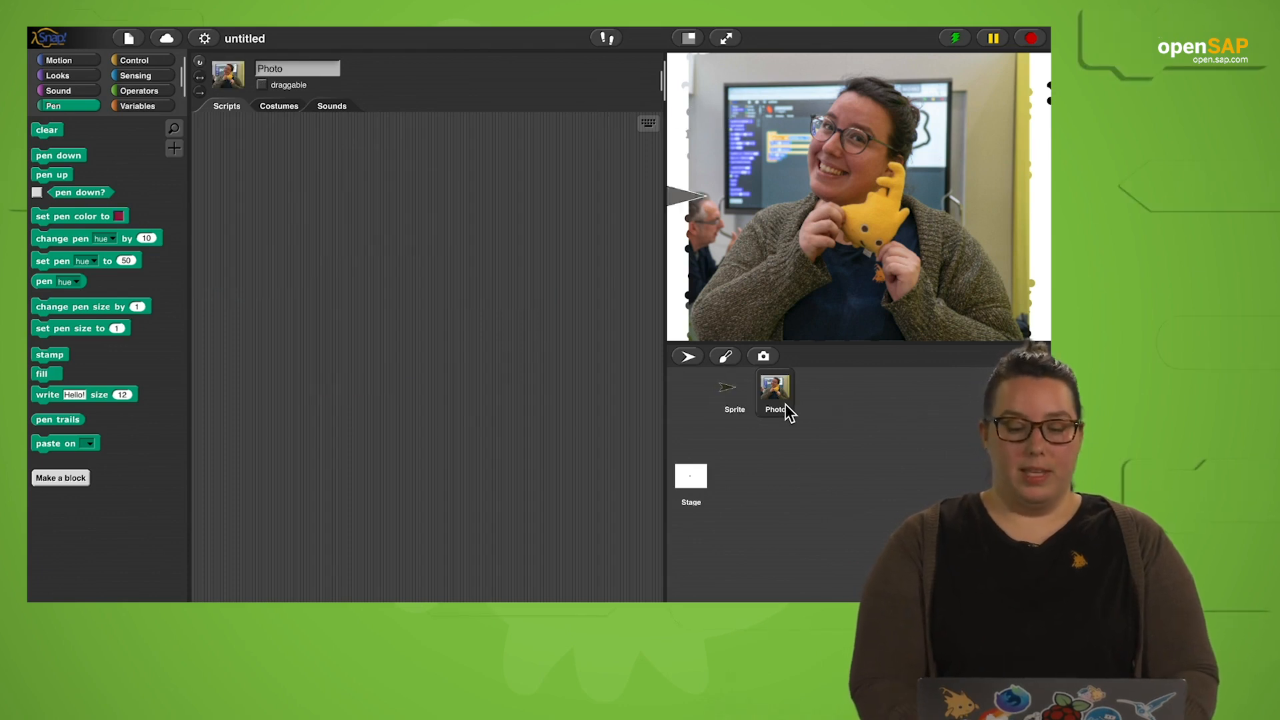
pyautogui.click(79, 75)
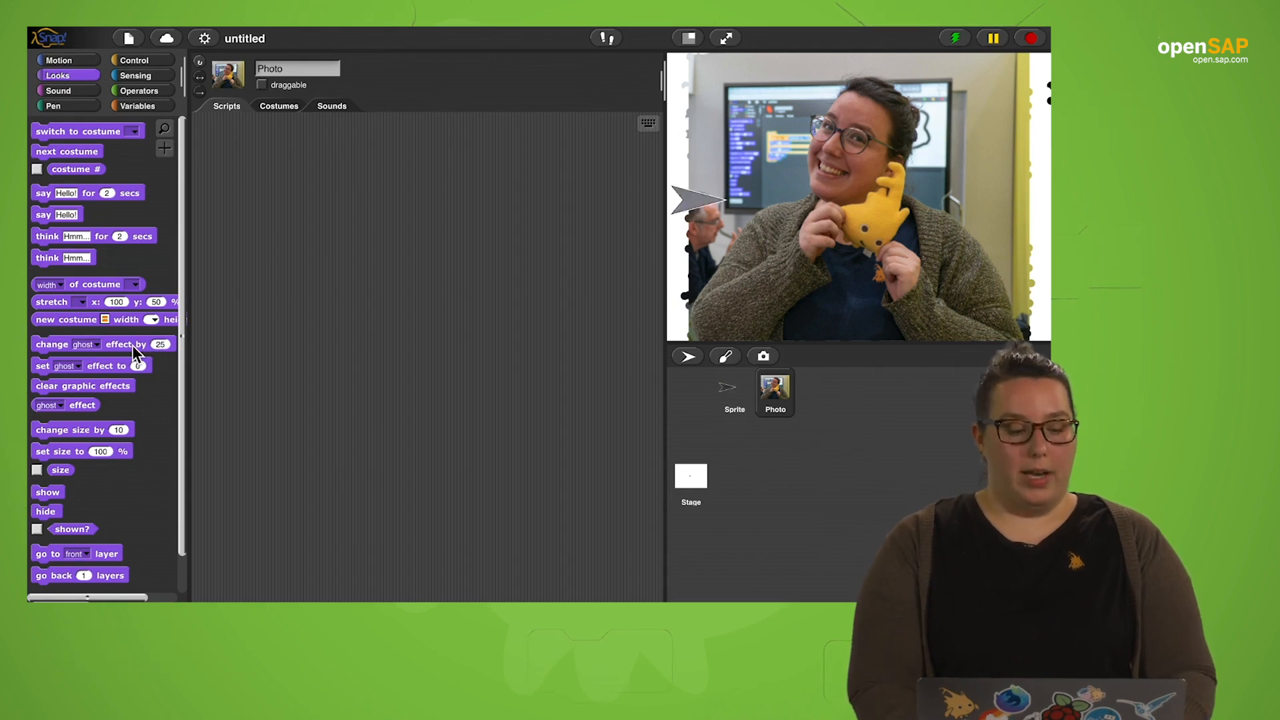
pyautogui.moveTo(40, 367); pyautogui.dragTo(254, 188)
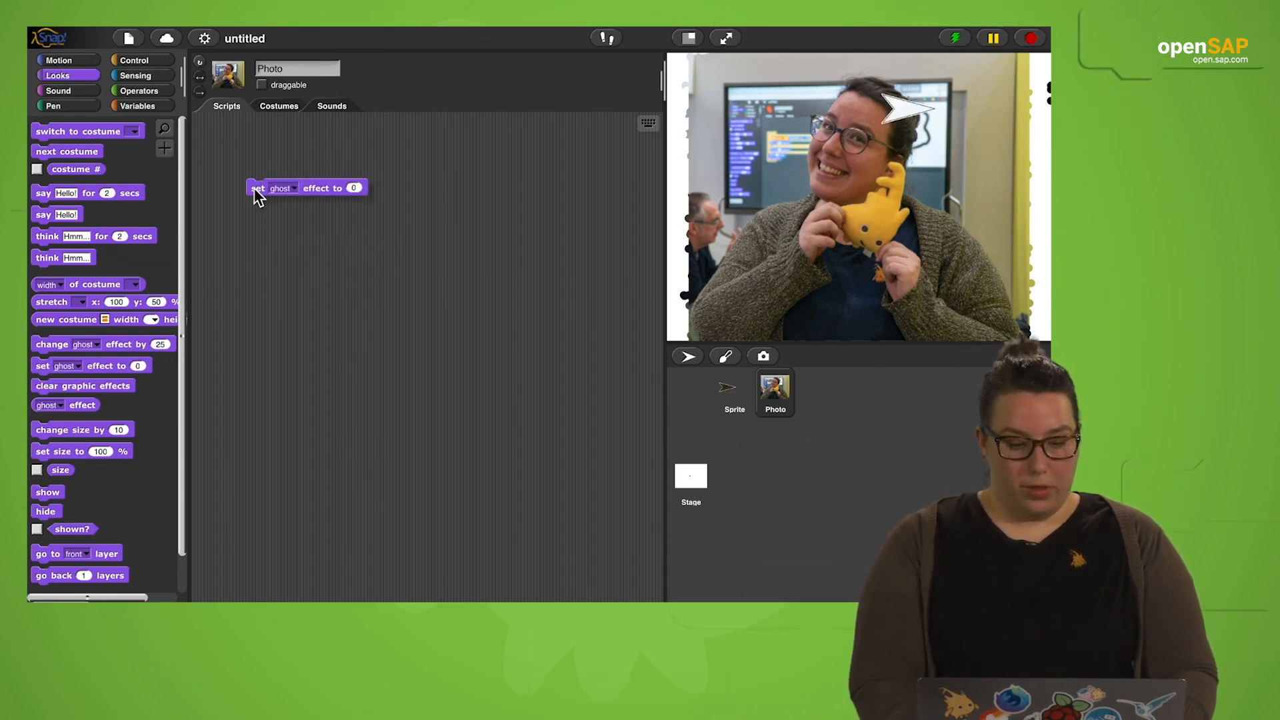
pyautogui.click(350, 188)
pyautogui.write('50')
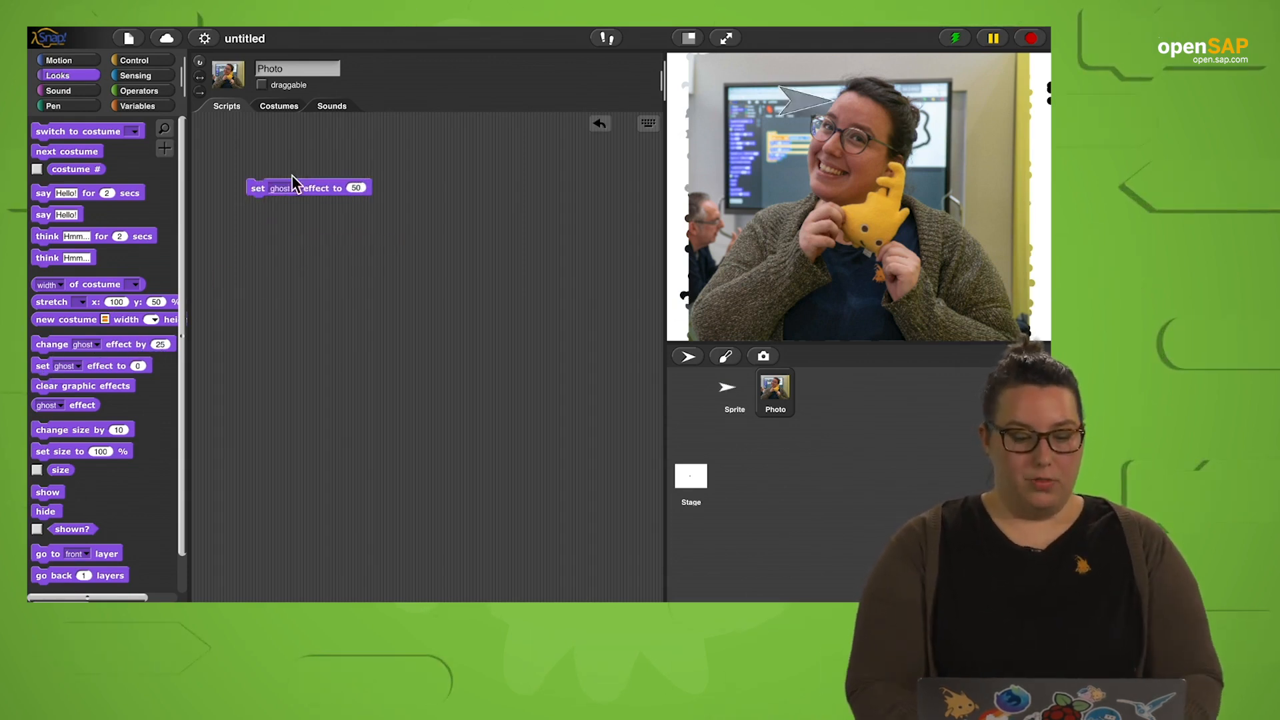
pyautogui.click(253, 190)
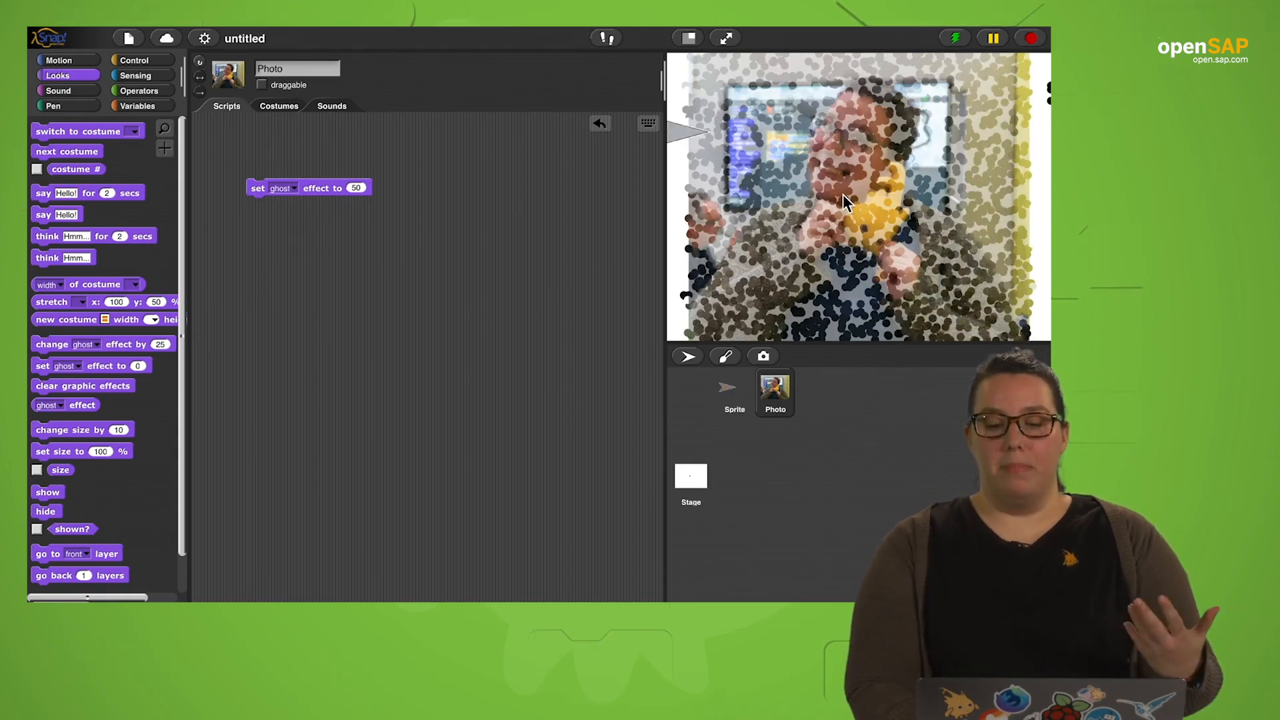
# Raise the ghost effect to 100, making the photo invisible behind the dots.
pyautogui.click(355, 188)
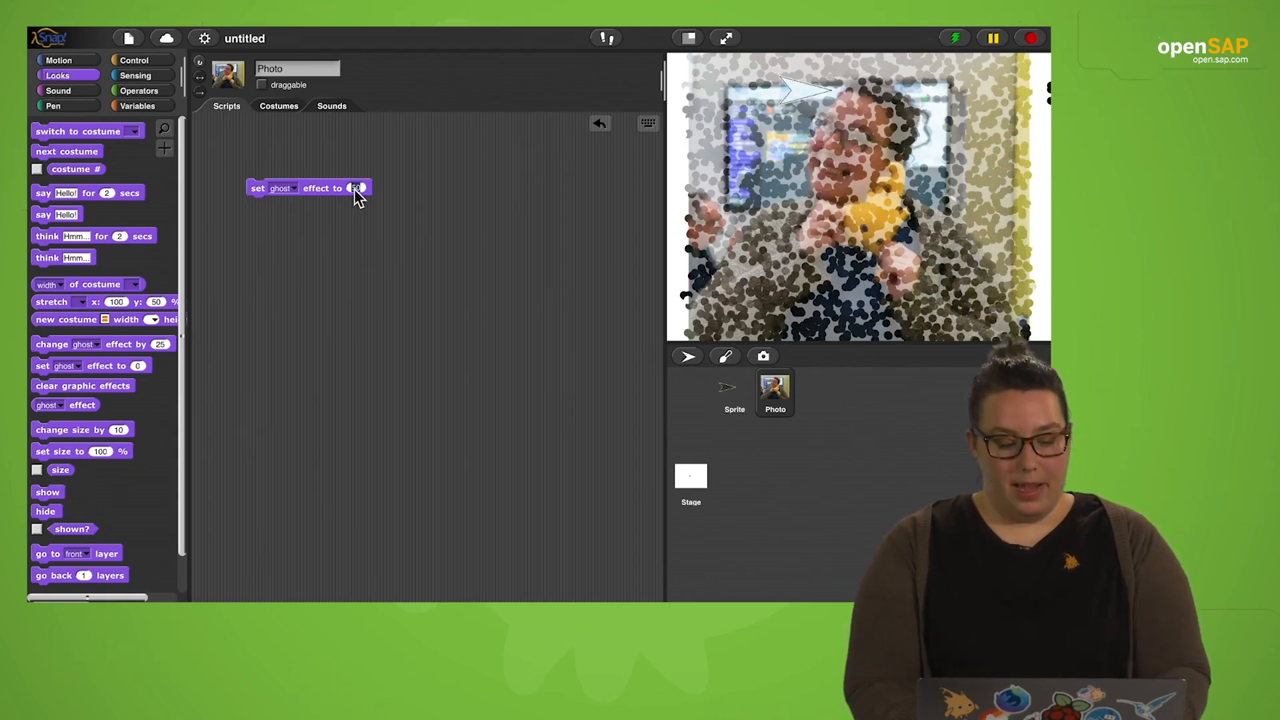
pyautogui.write('100')
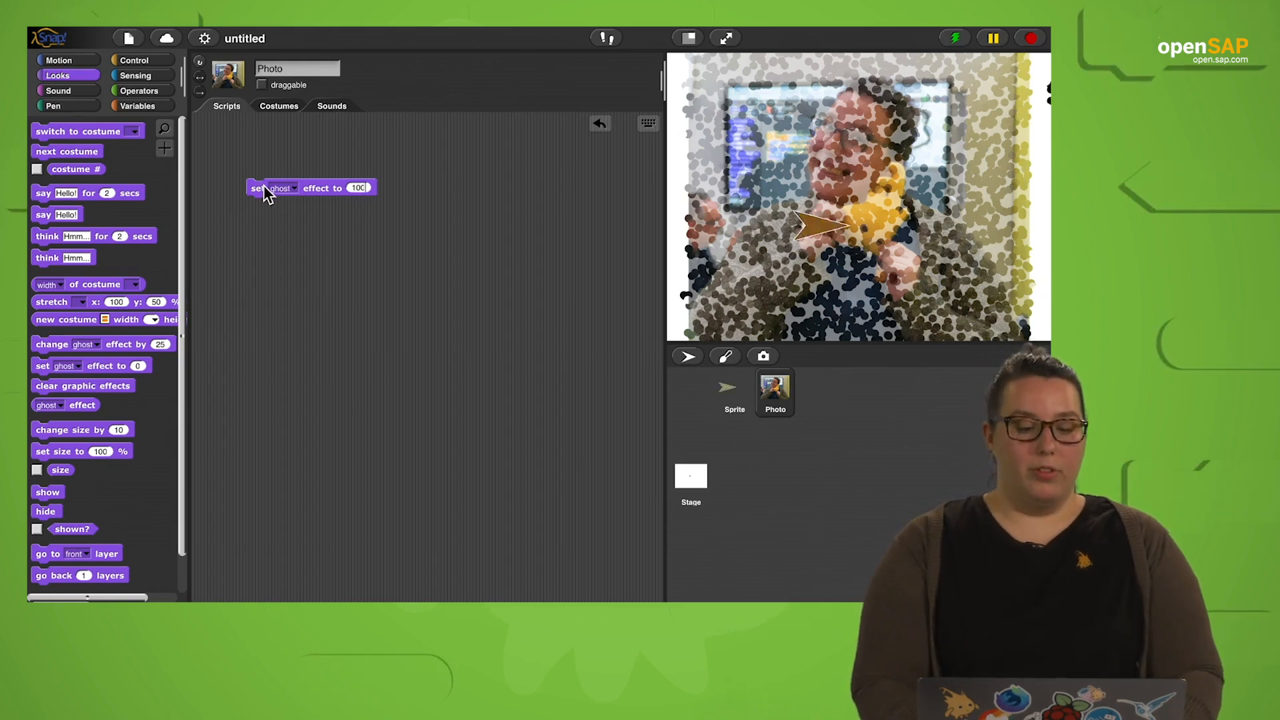
pyautogui.click(264, 189)
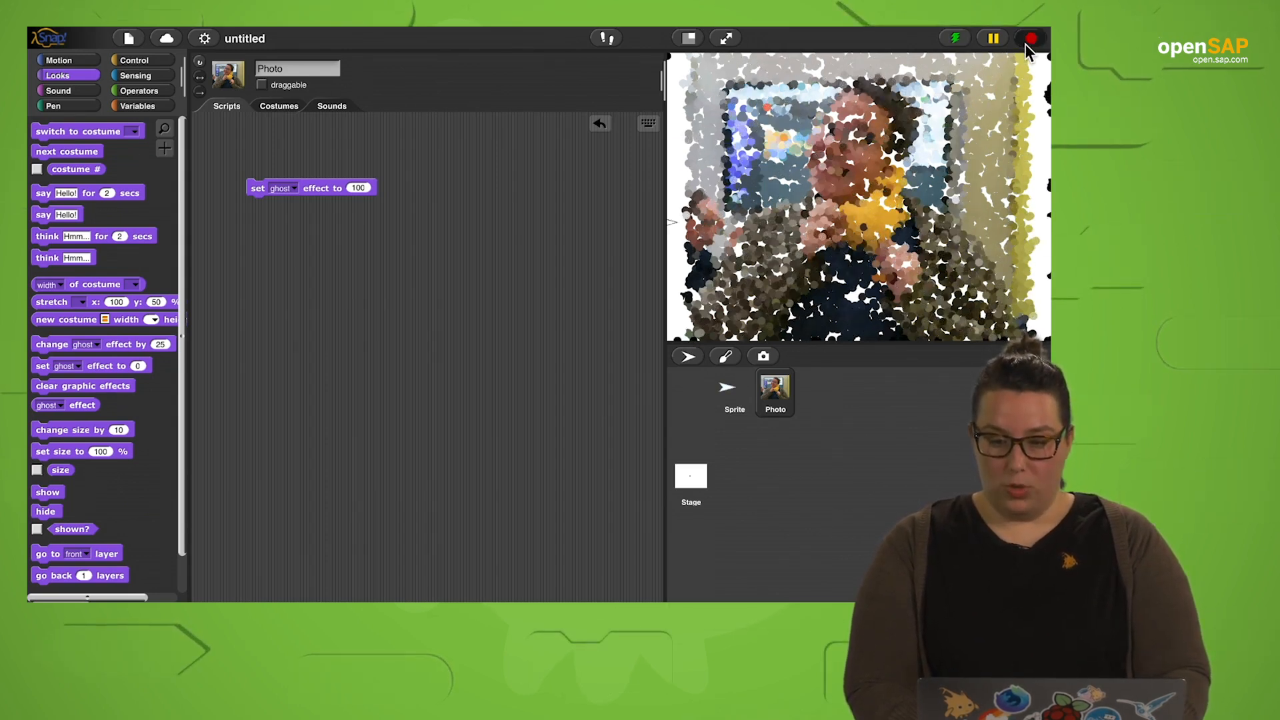
# Stop the scripts, clear the pen sprite's stage, and restart the green flag in turbo mode.
pyautogui.click(1028, 44)
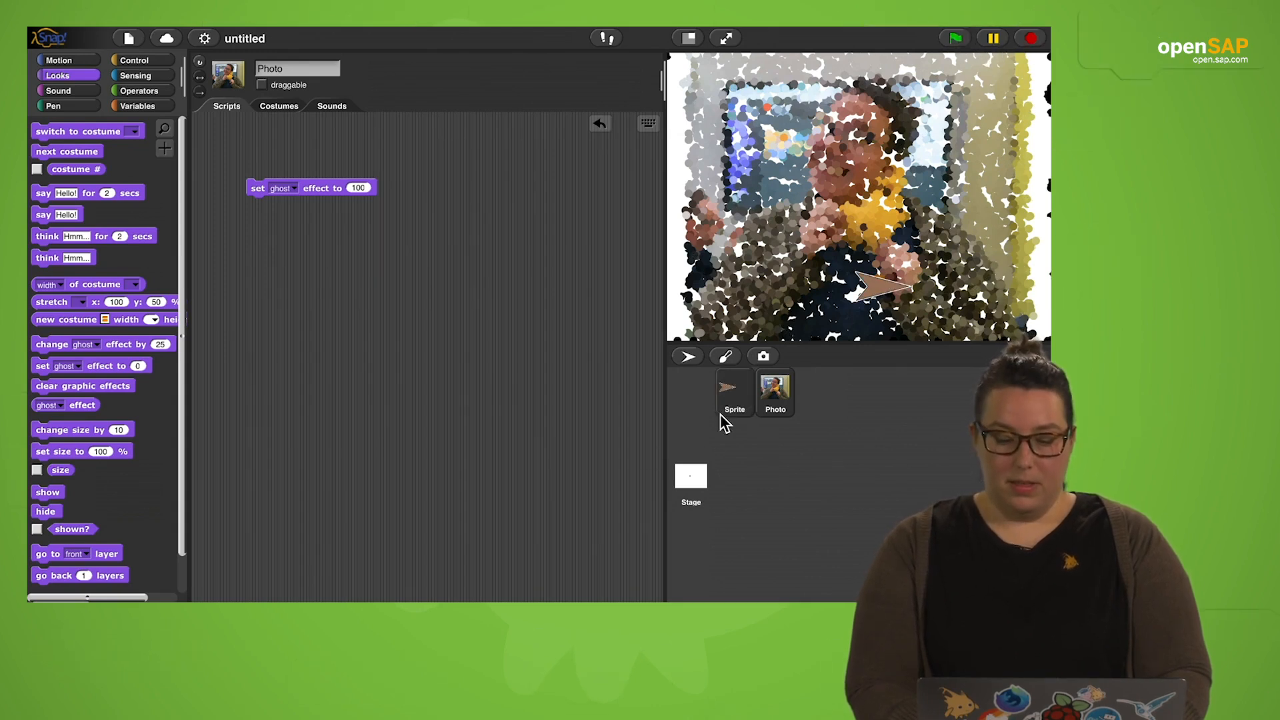
pyautogui.click(734, 390)
pyautogui.click(52, 106)
pyautogui.click(47, 130)
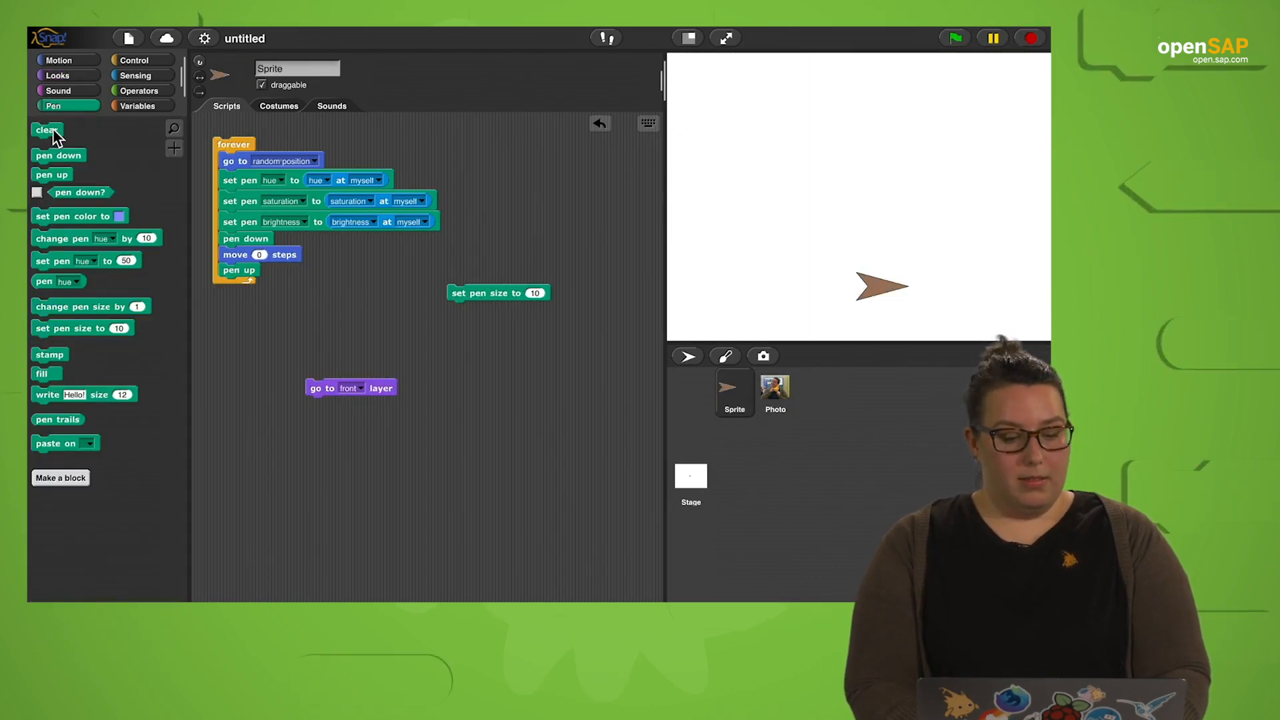
pyautogui.click(253, 157)
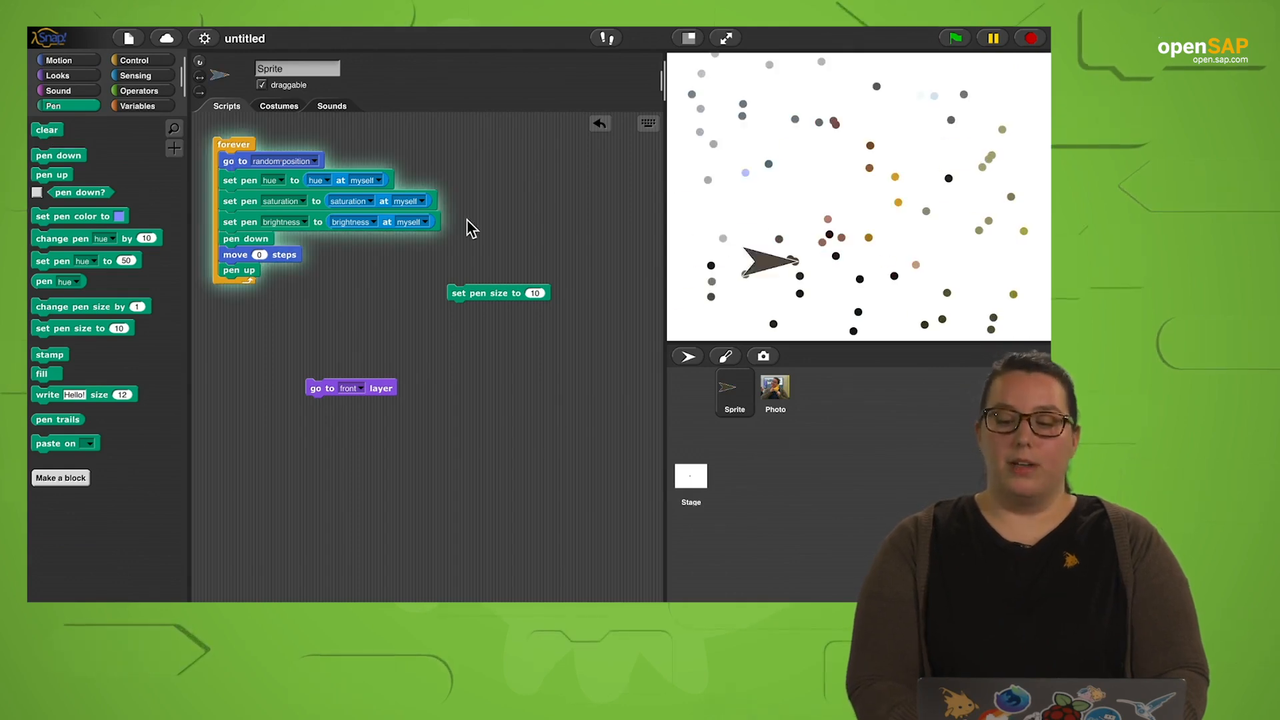
pyautogui.keyDown('shift'); pyautogui.click(959, 38); pyautogui.keyUp('shift')
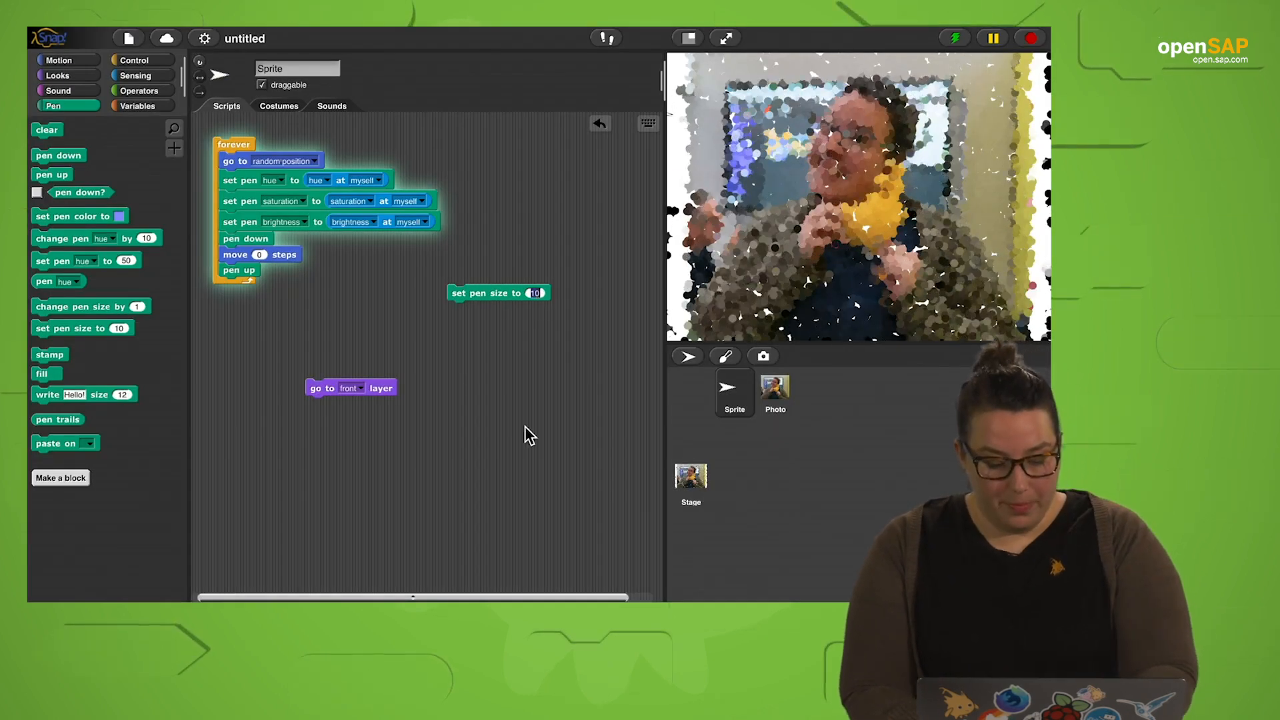
pyautogui.write('5')
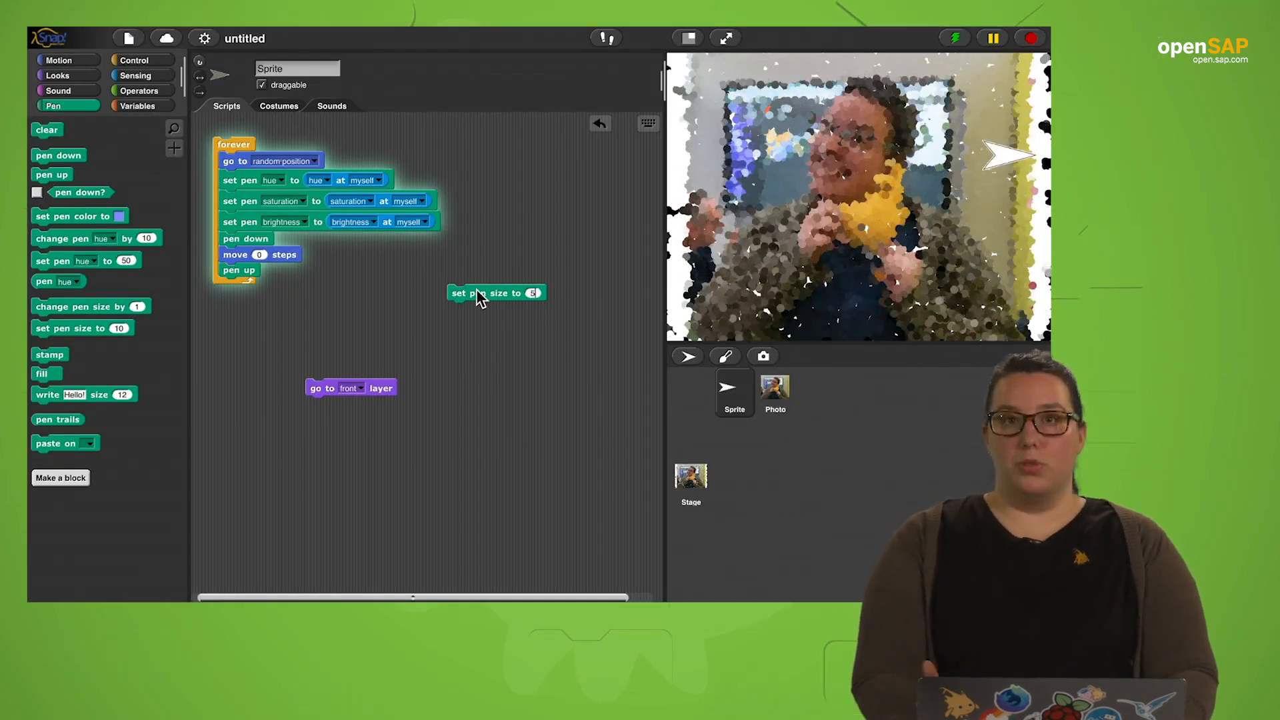
# Set the pen size to 5 and the move block to 10 steps per stroke.
pyautogui.click(478, 269)
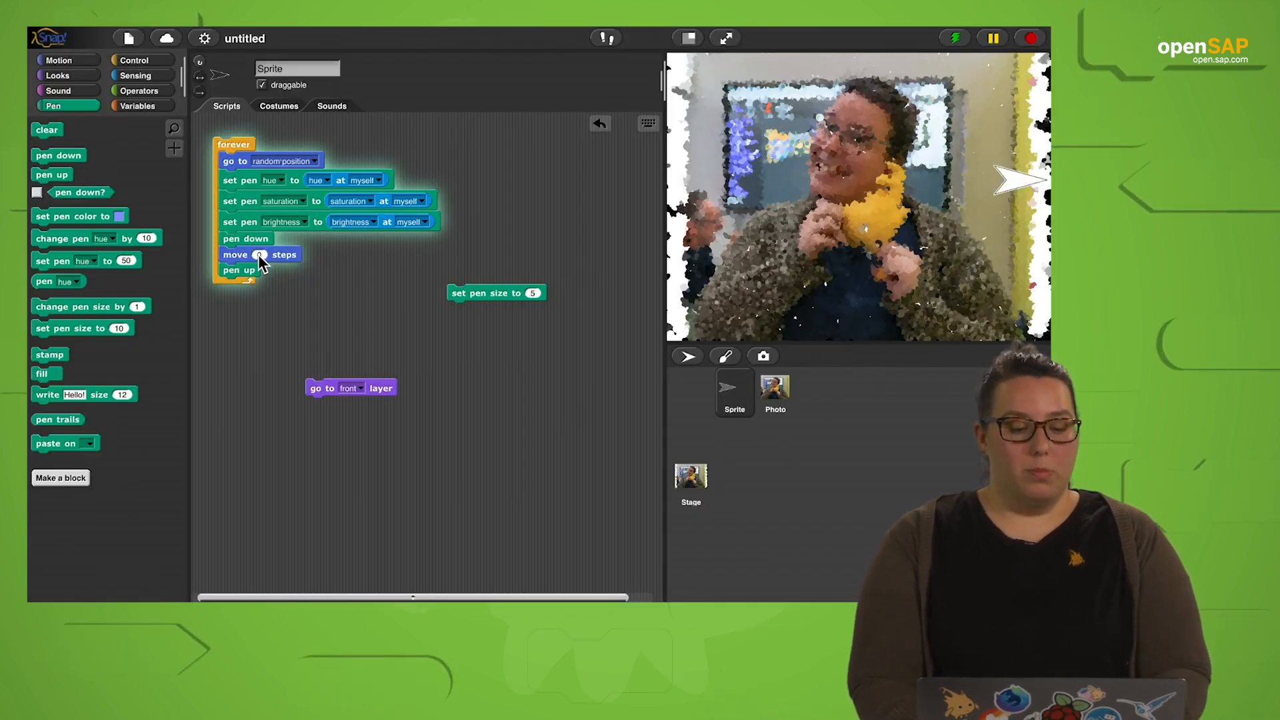
pyautogui.write('10')
pyautogui.click(331, 432)
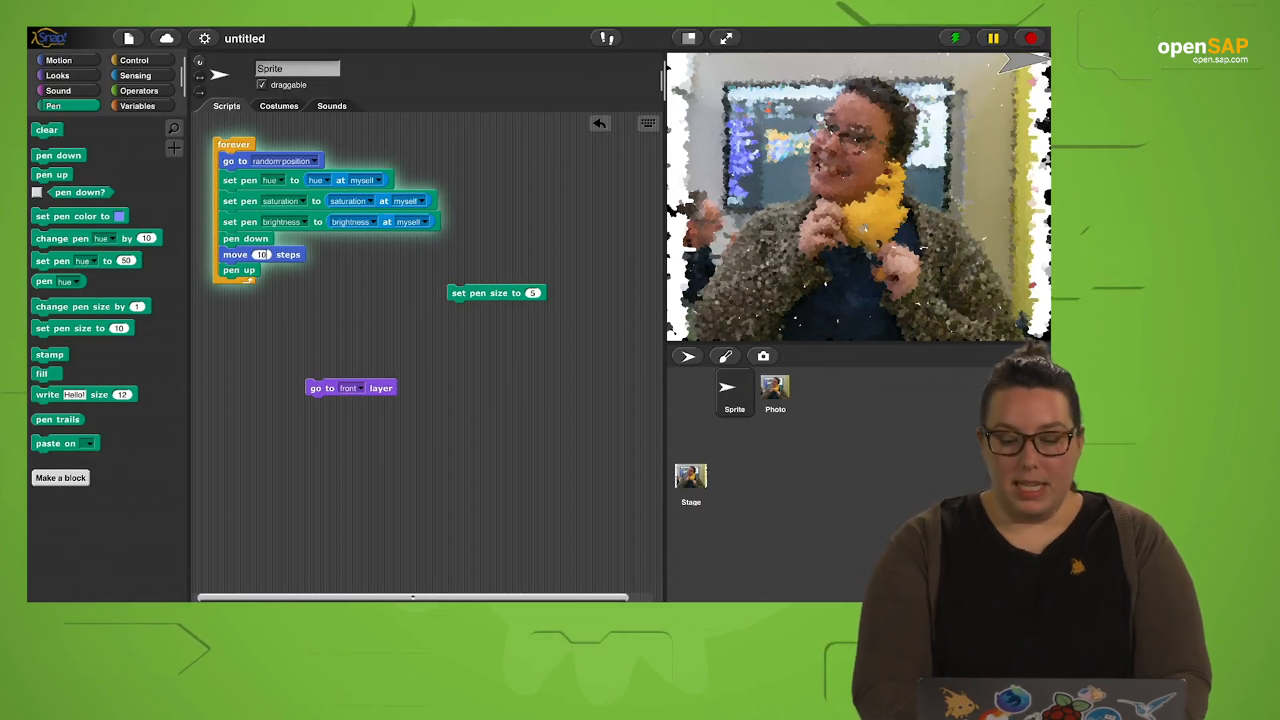